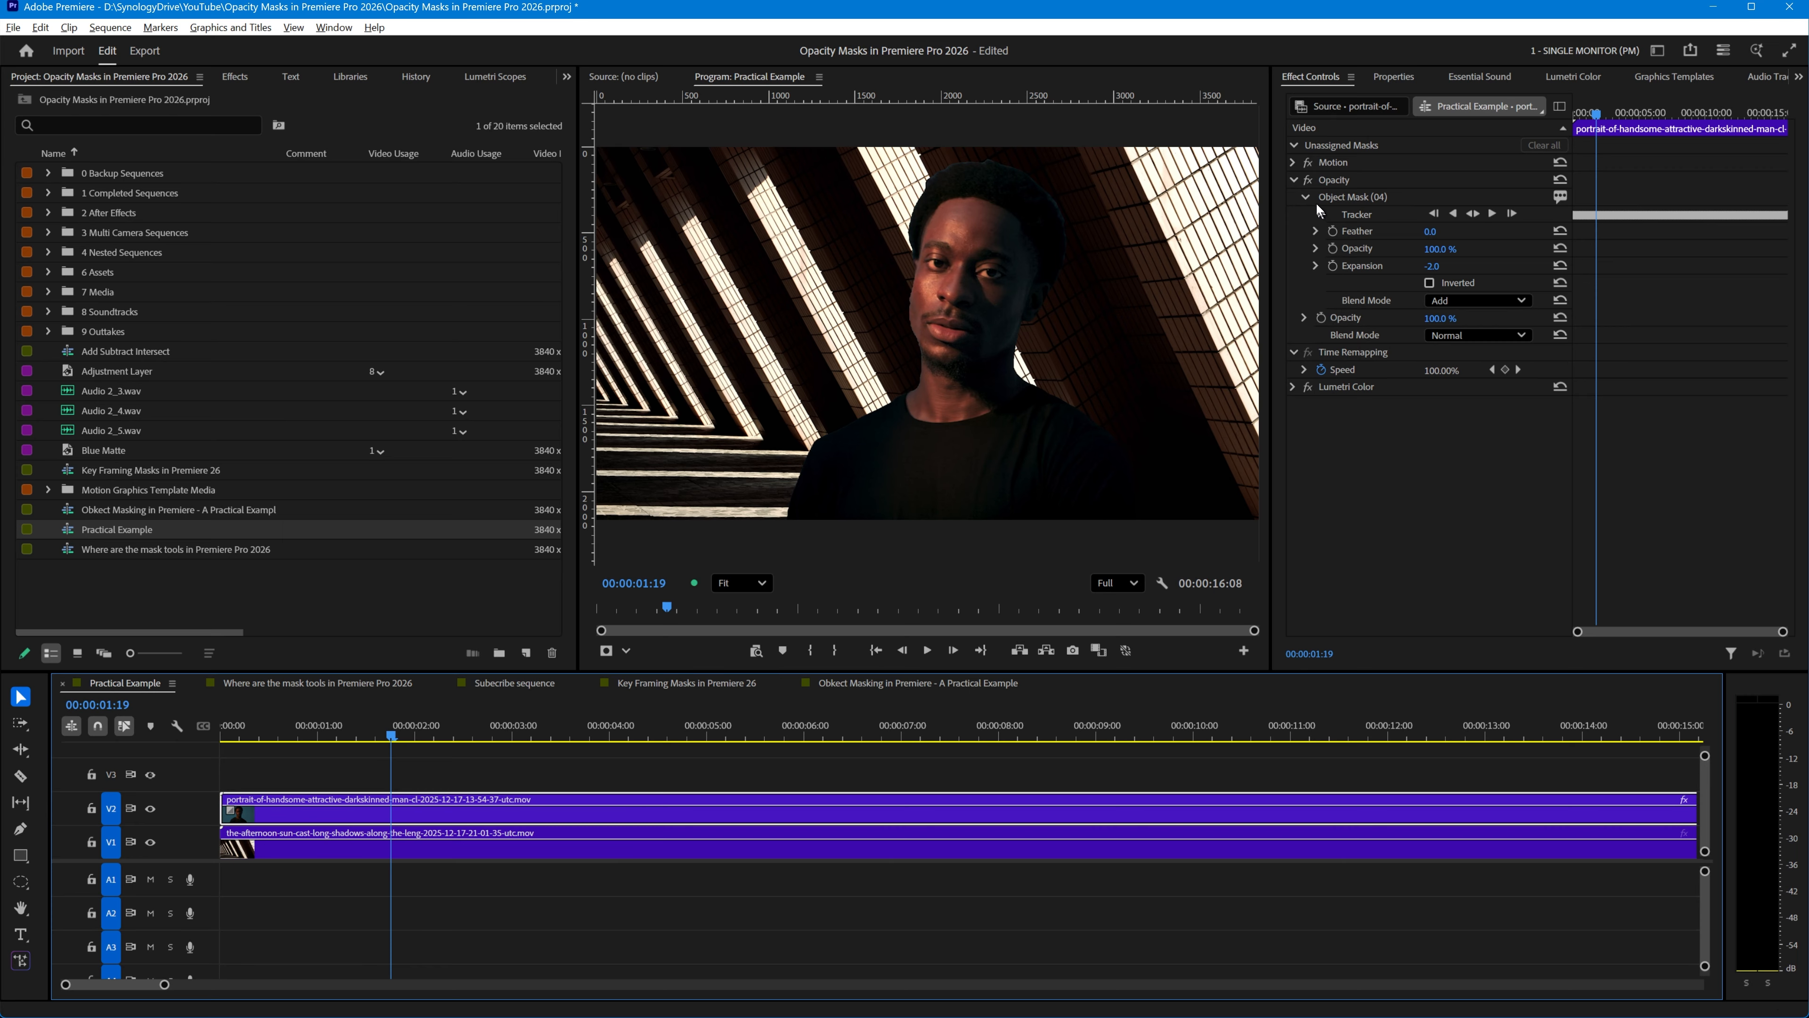
Step: Compare the portrait clip during playback with its Opacity effect disabled and enabled, and return to the start of the sequence
{"action": "left_click", "coordinate": [1309, 181]}
{"action": "key", "text": "space"}
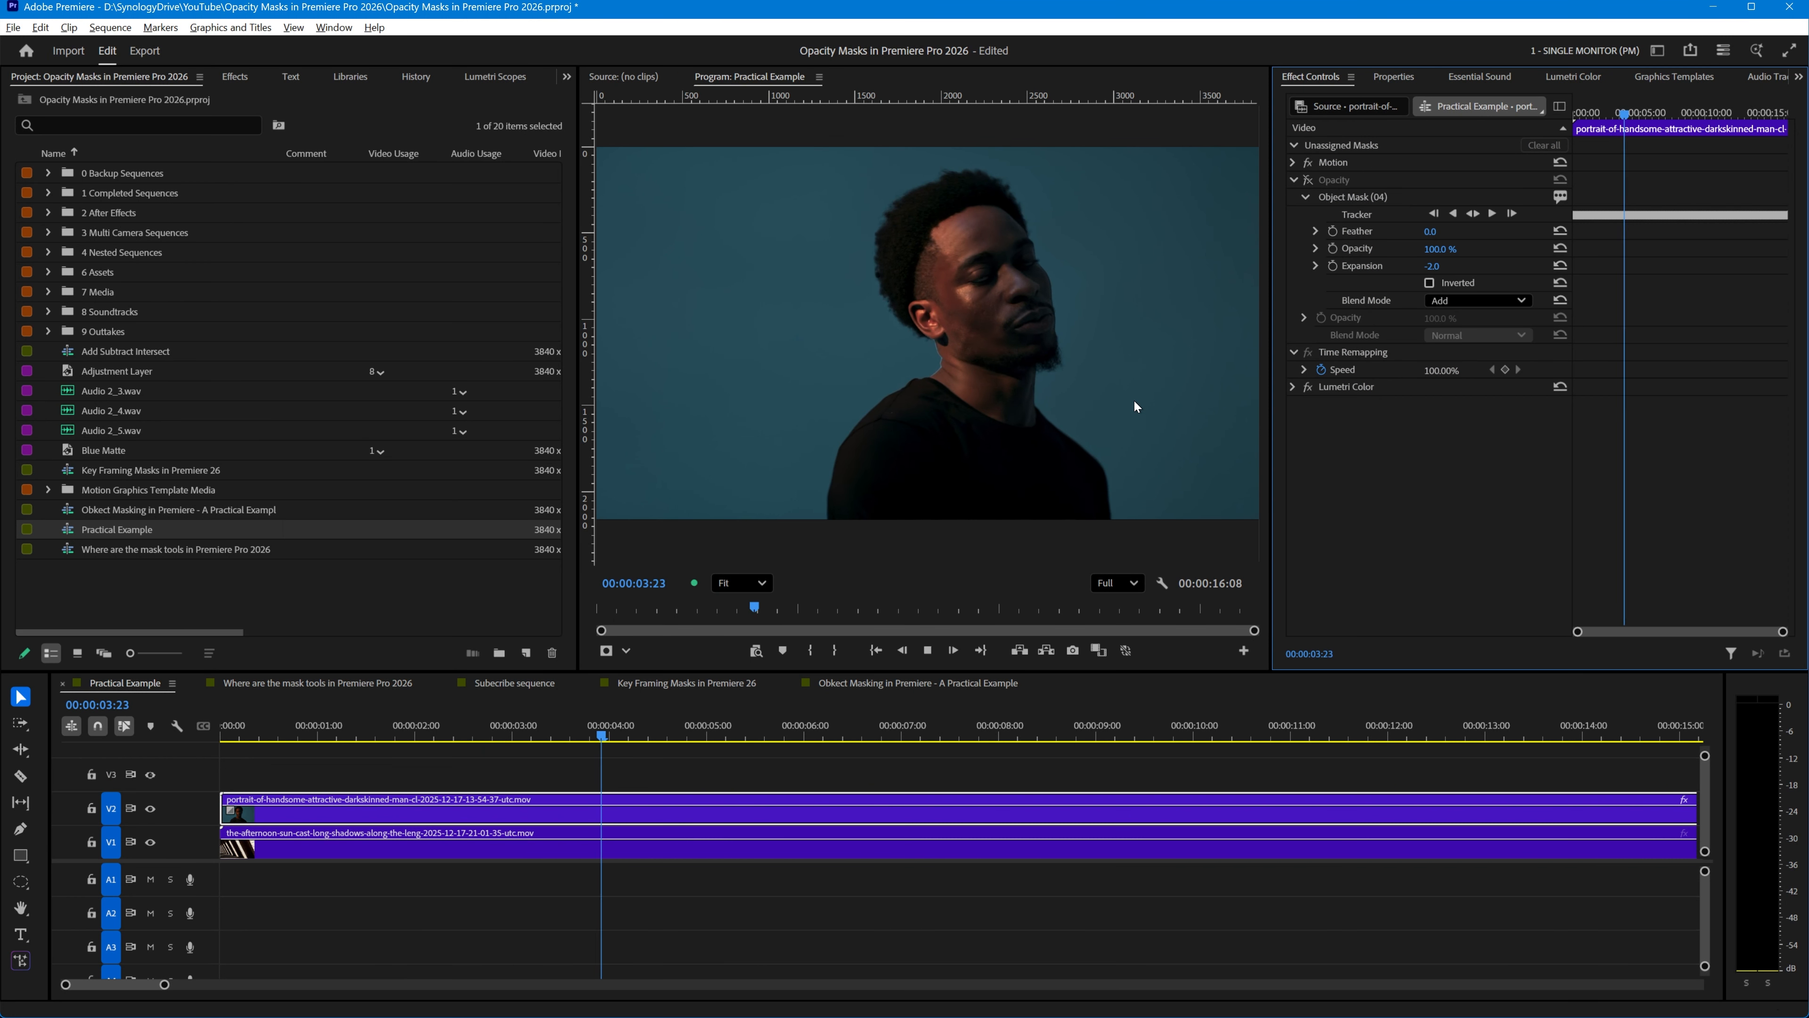
{"action": "key", "text": "space"}
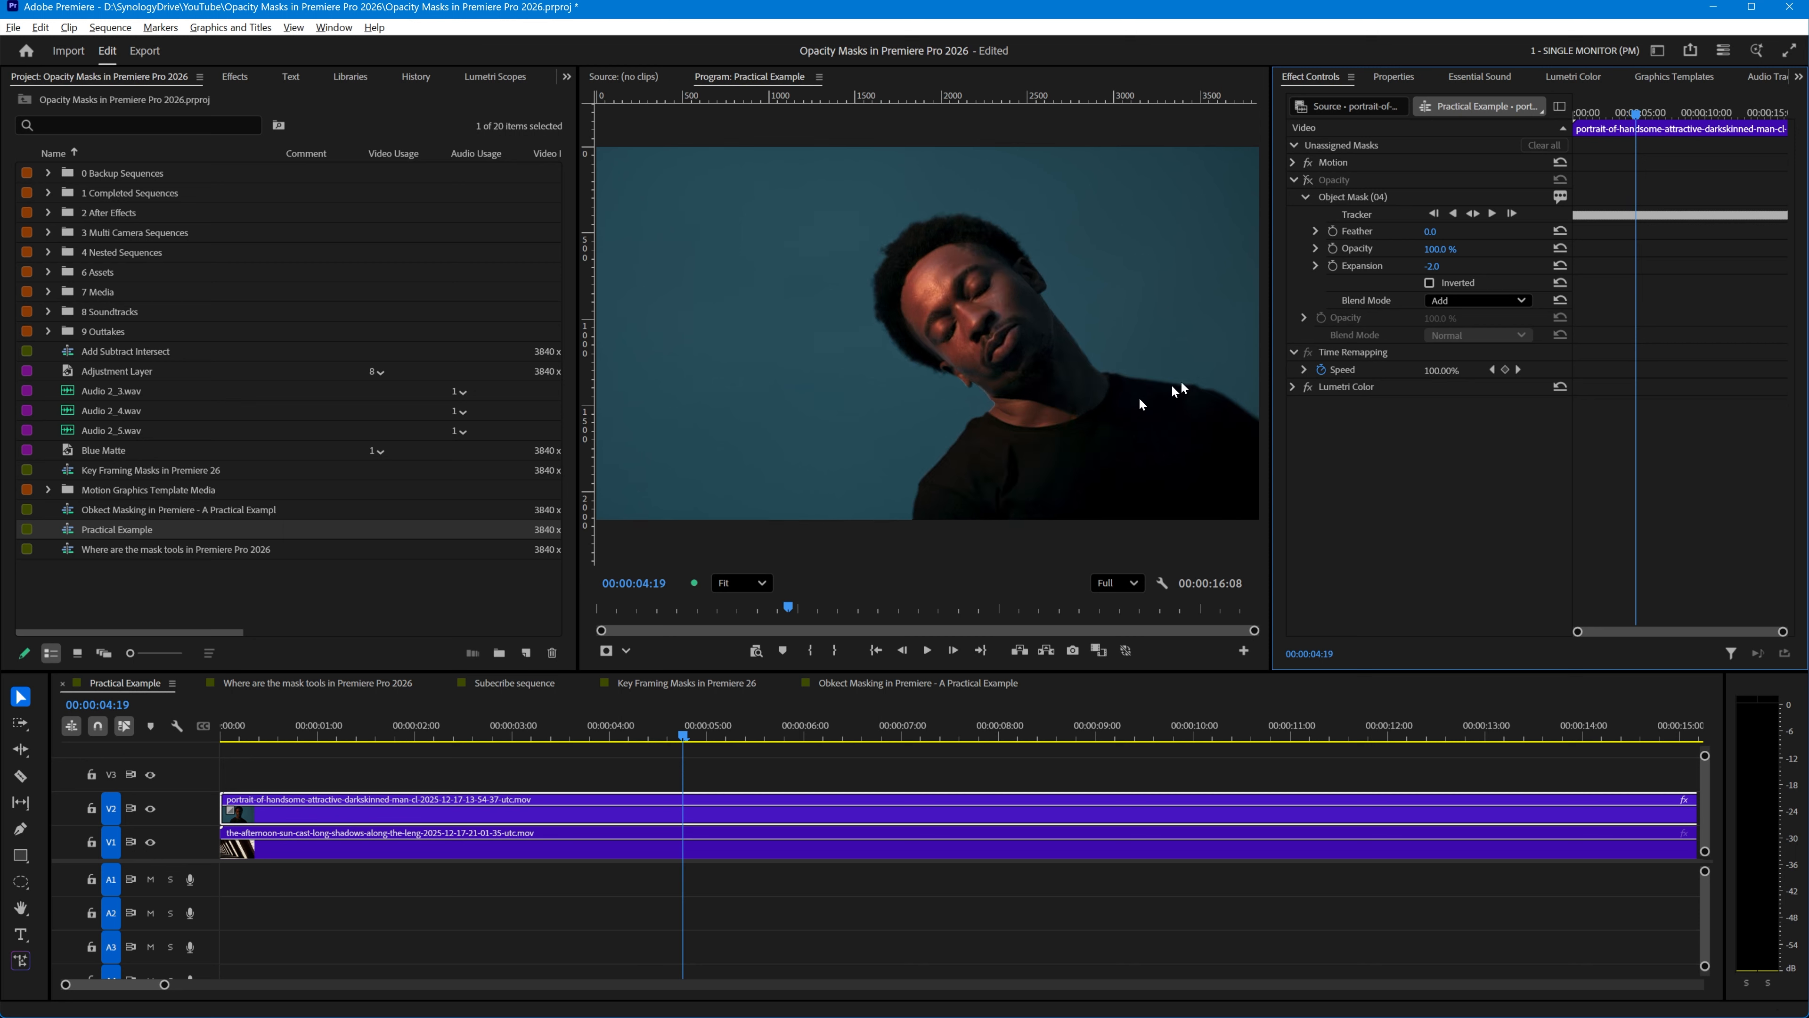
{"action": "left_click", "coordinate": [1306, 182]}
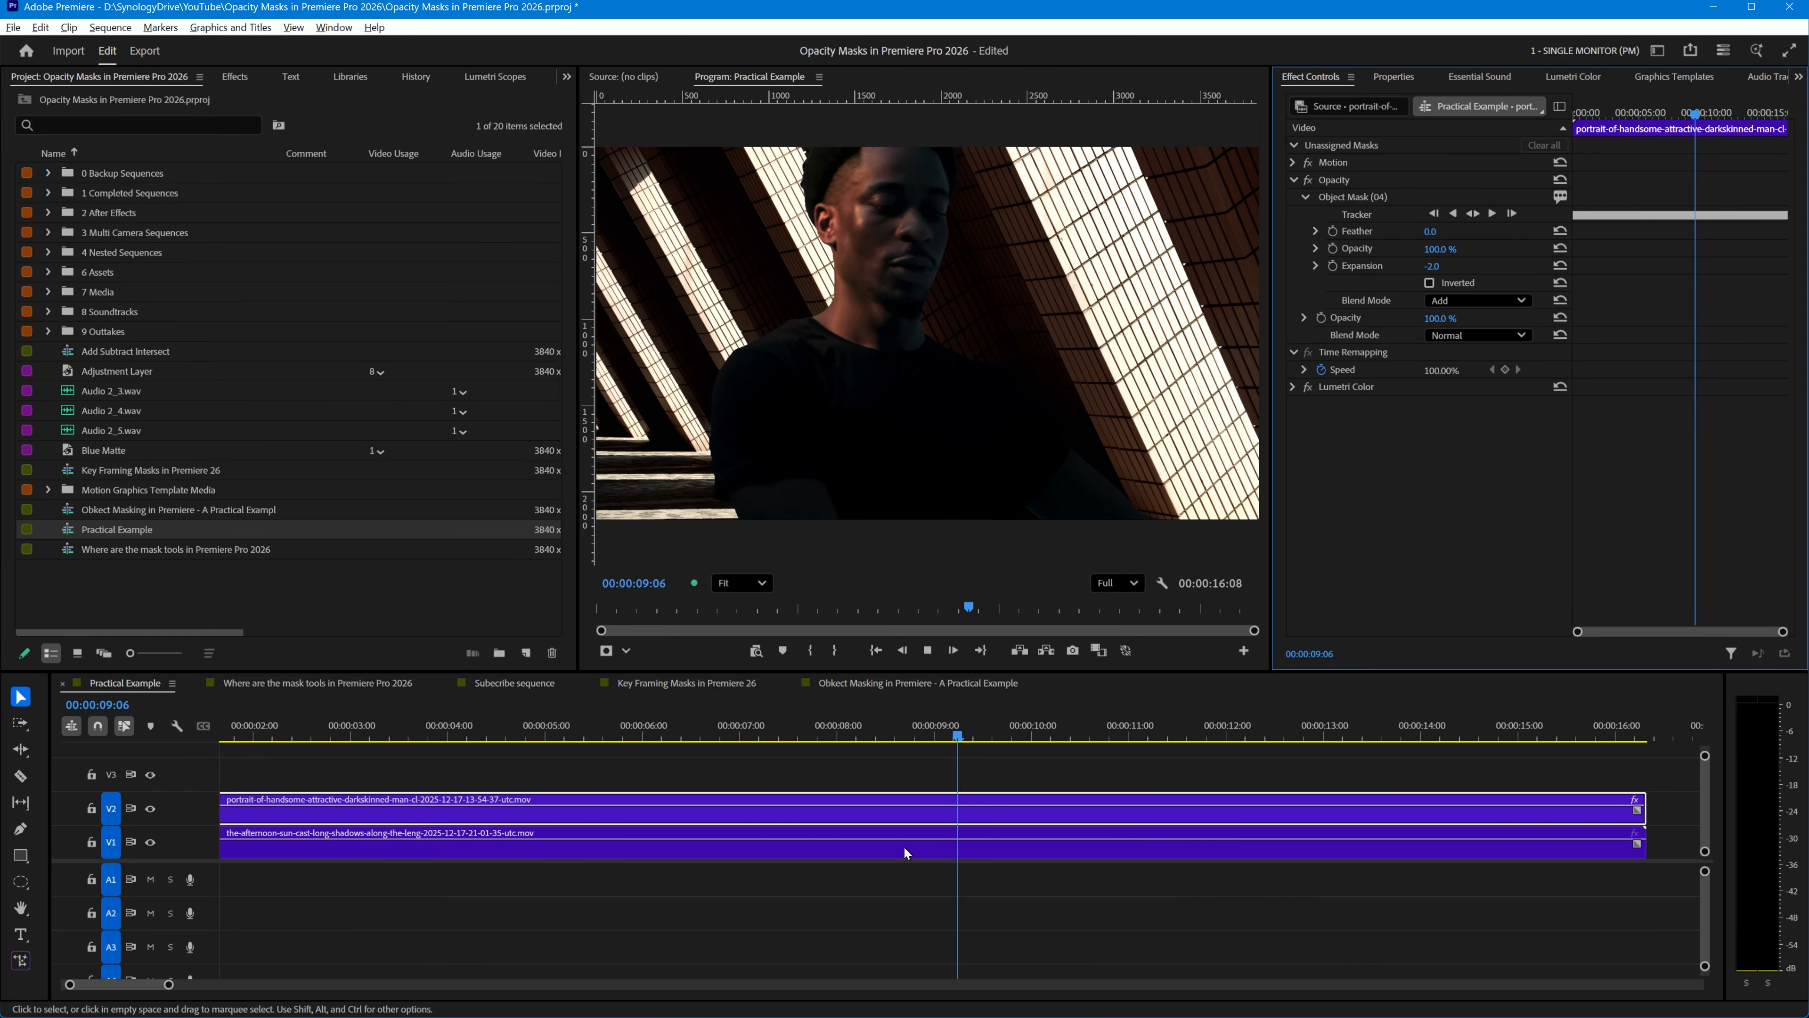
{"action": "key", "text": "space"}
{"action": "left_click", "coordinate": [893, 734]}
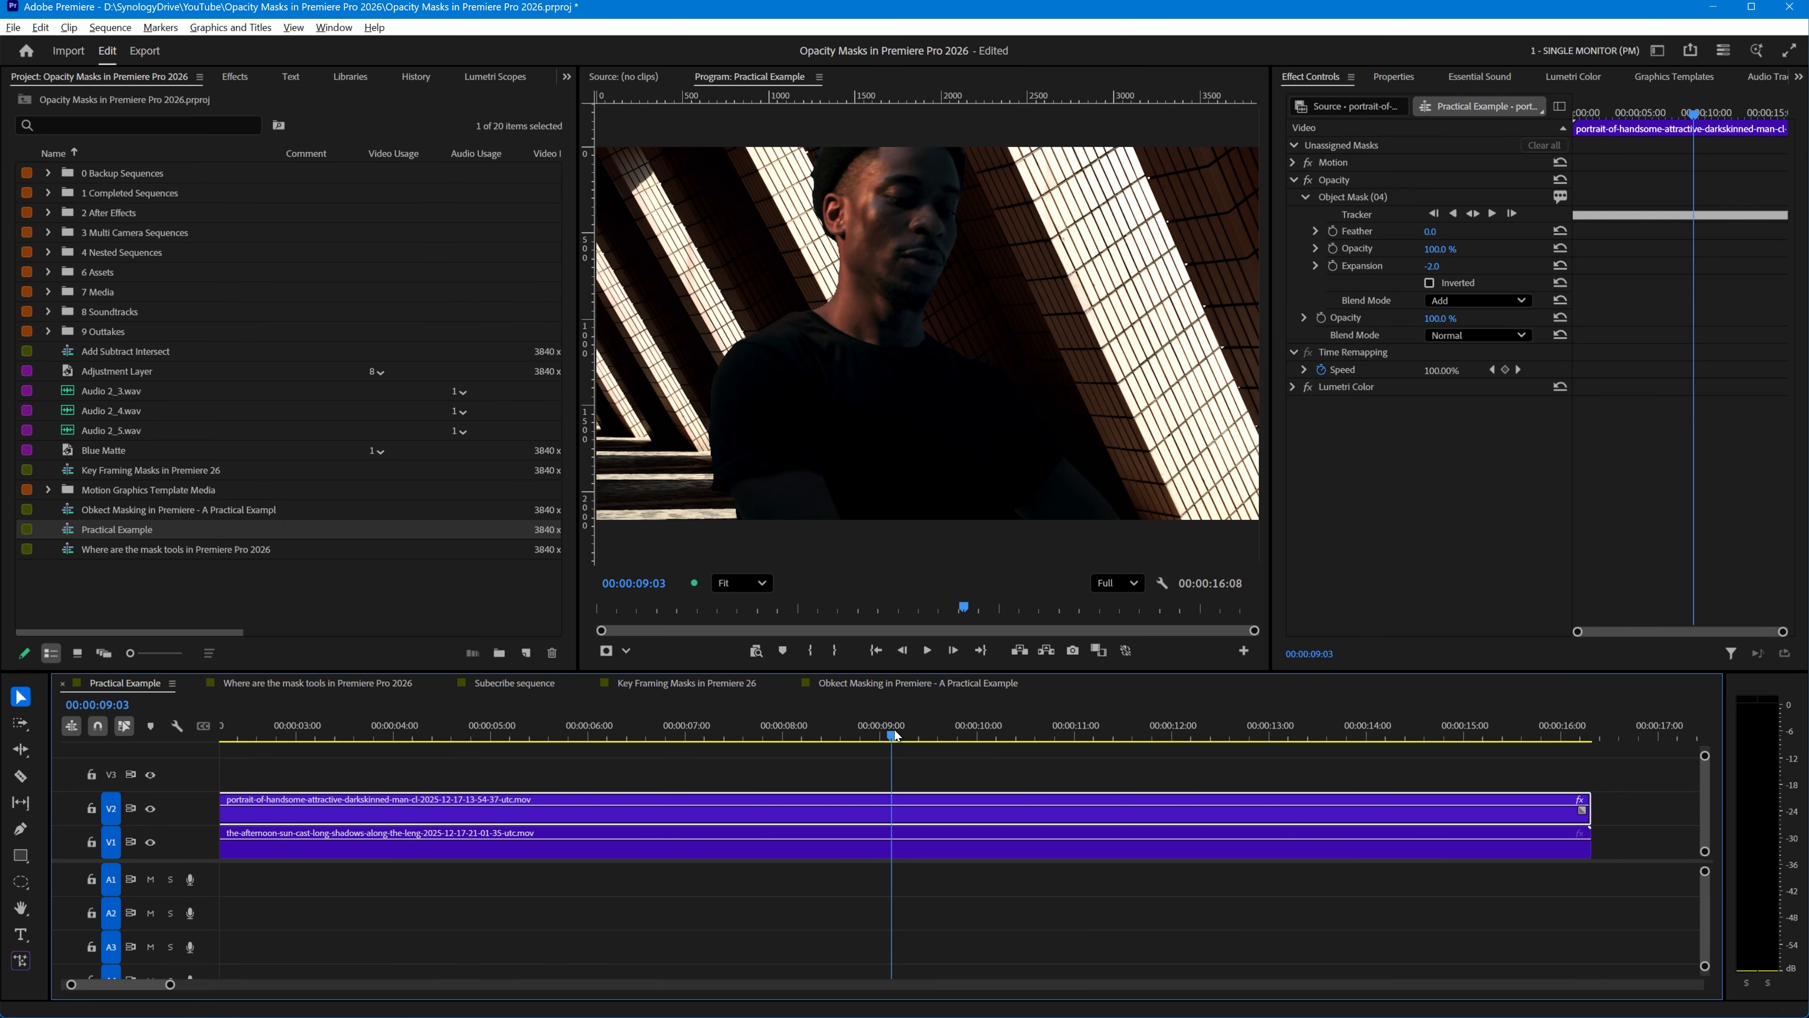
{"action": "key", "text": "Home"}
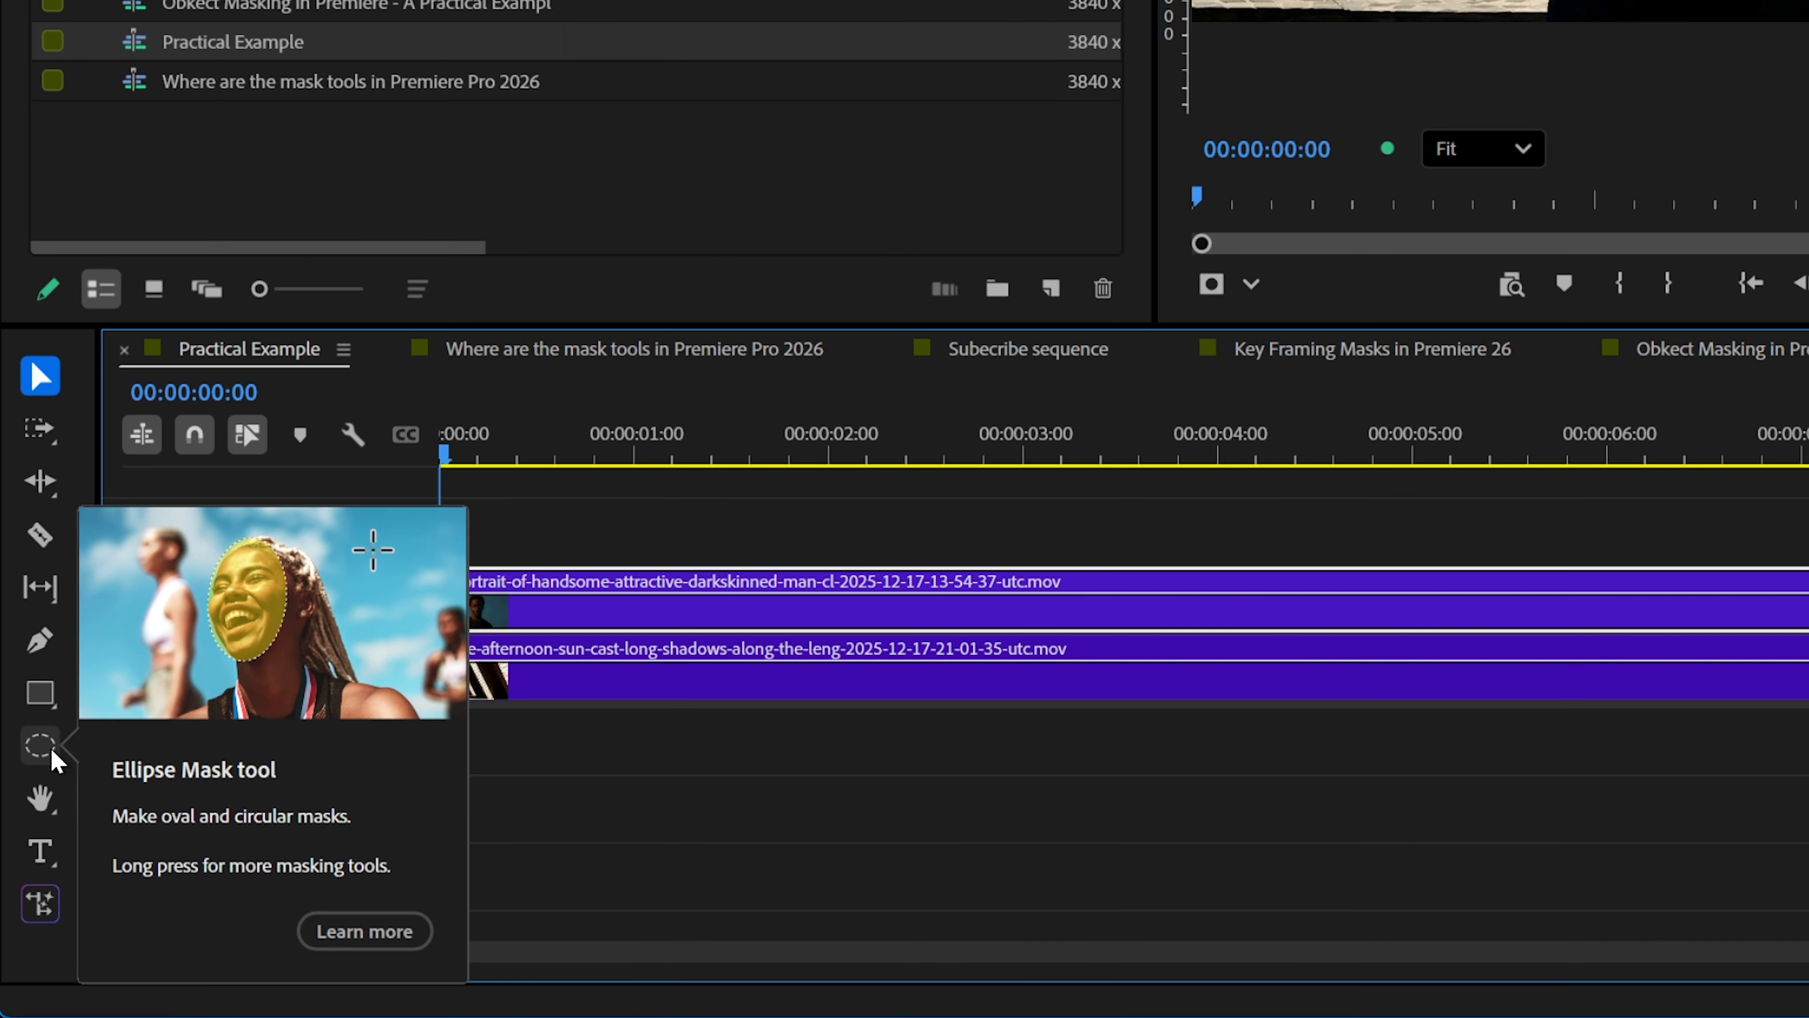
Step: Select the Ellipse Mask tool and draw a circular mask on the striped background to the left of the man
{"action": "left_click", "coordinate": [50, 754]}
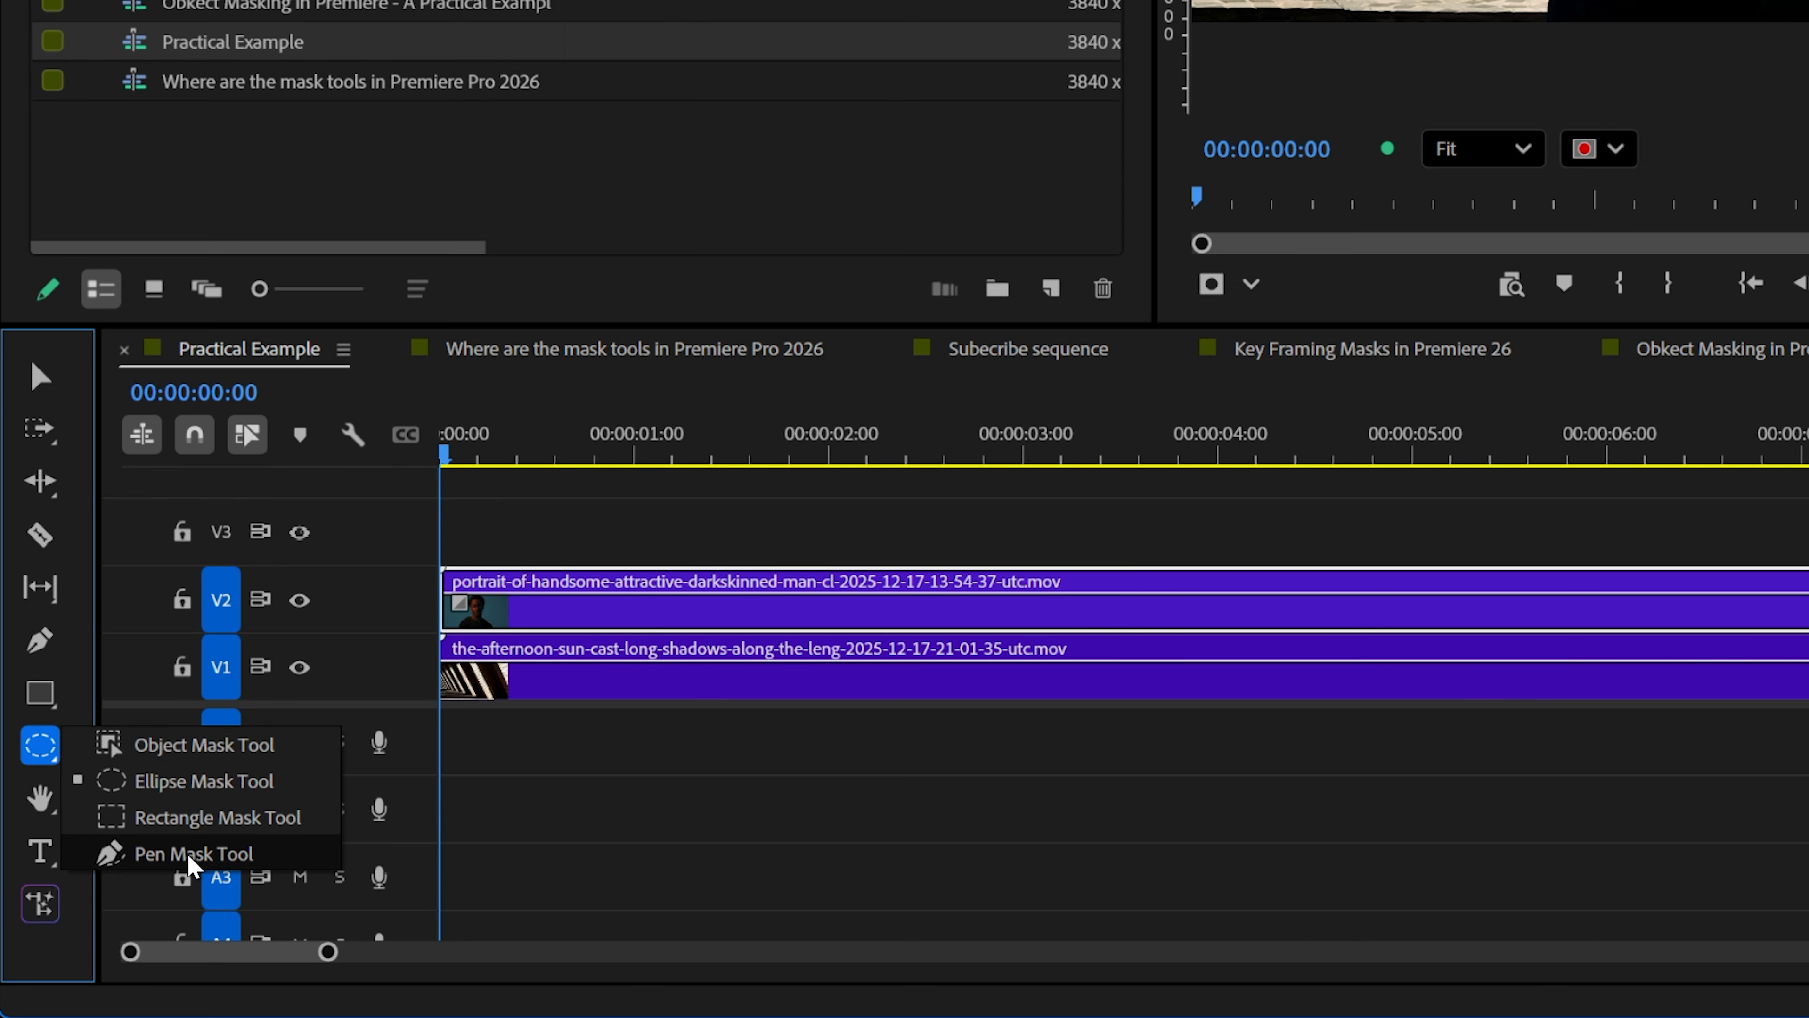
{"action": "left_click", "coordinate": [171, 744]}
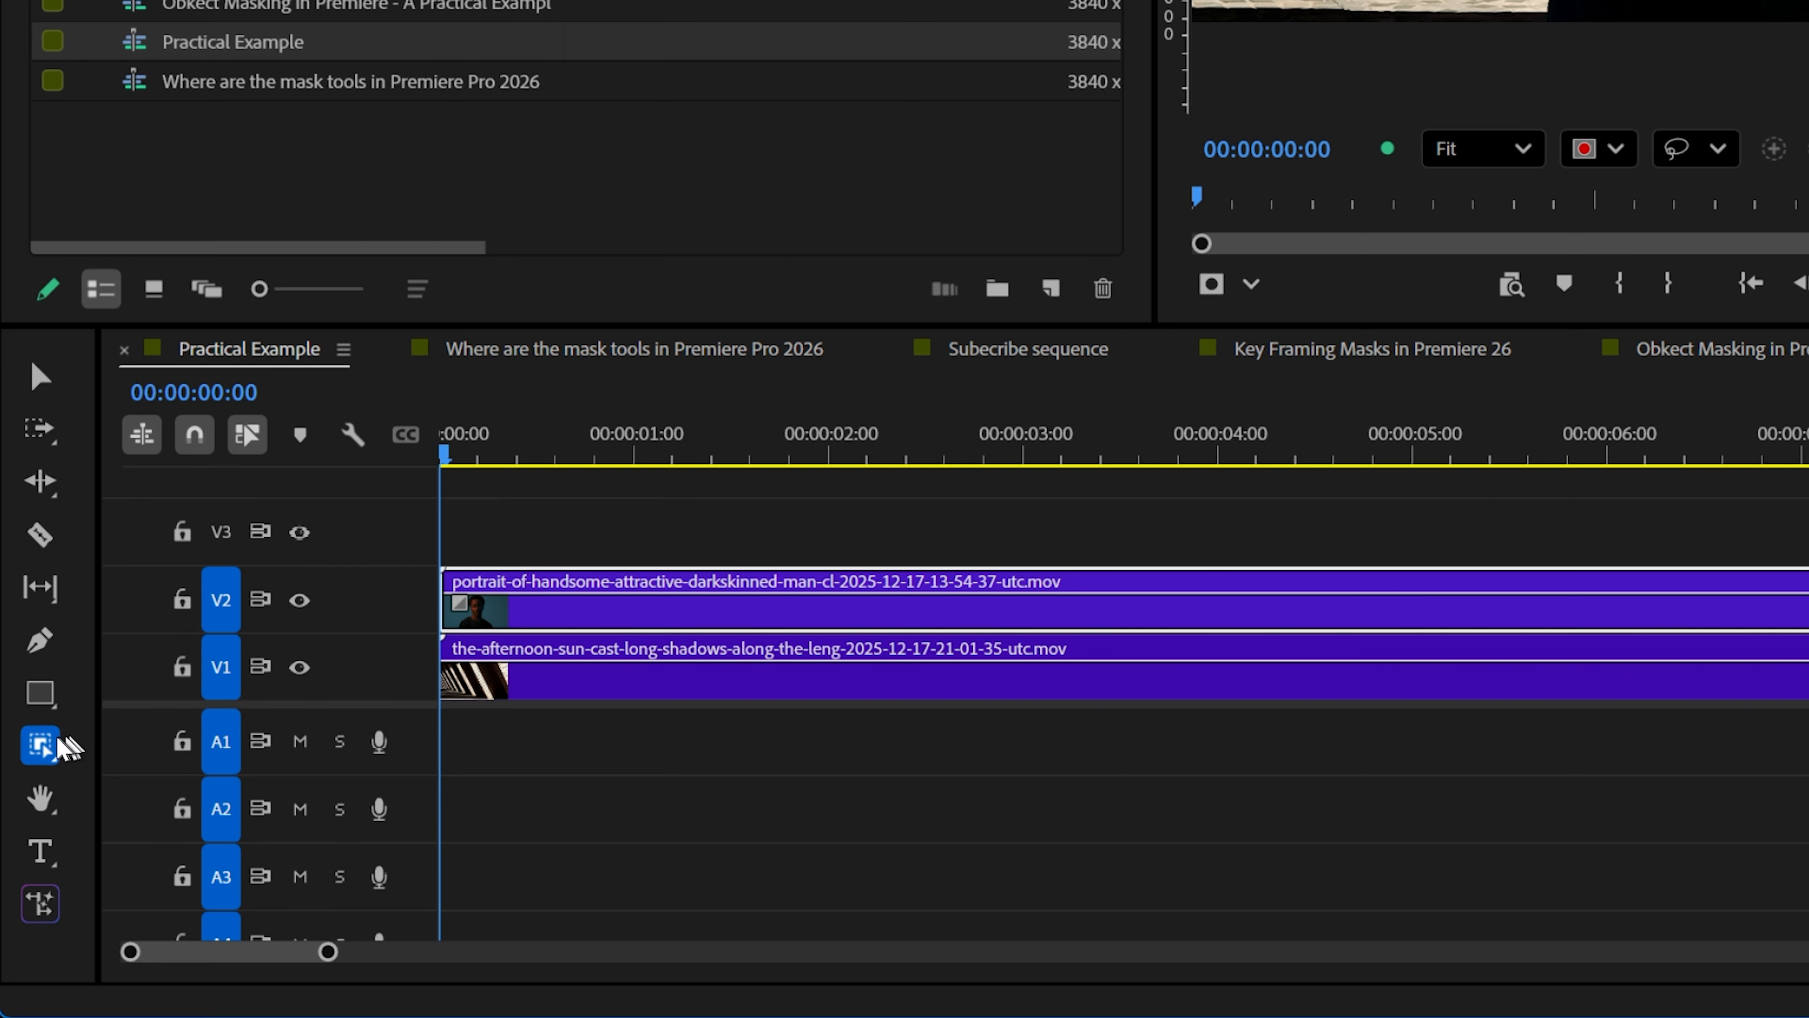
{"action": "left_click", "coordinate": [40, 754]}
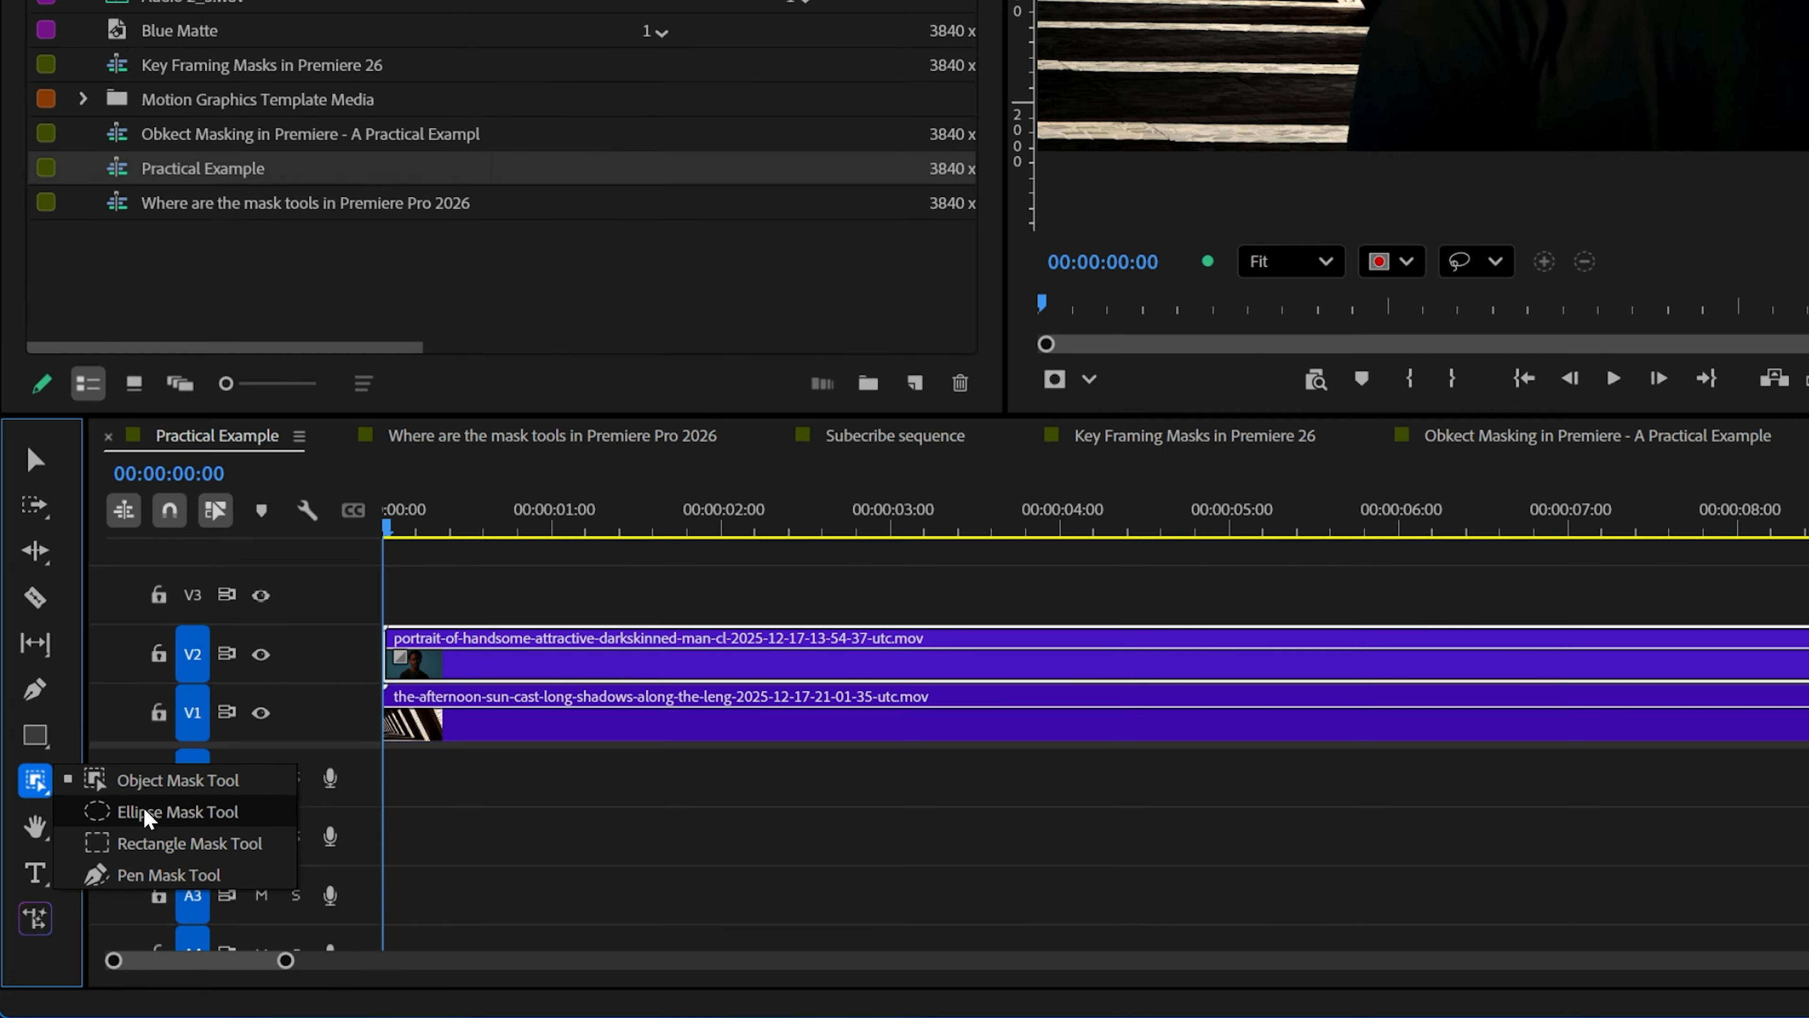
{"action": "left_click", "coordinate": [166, 780]}
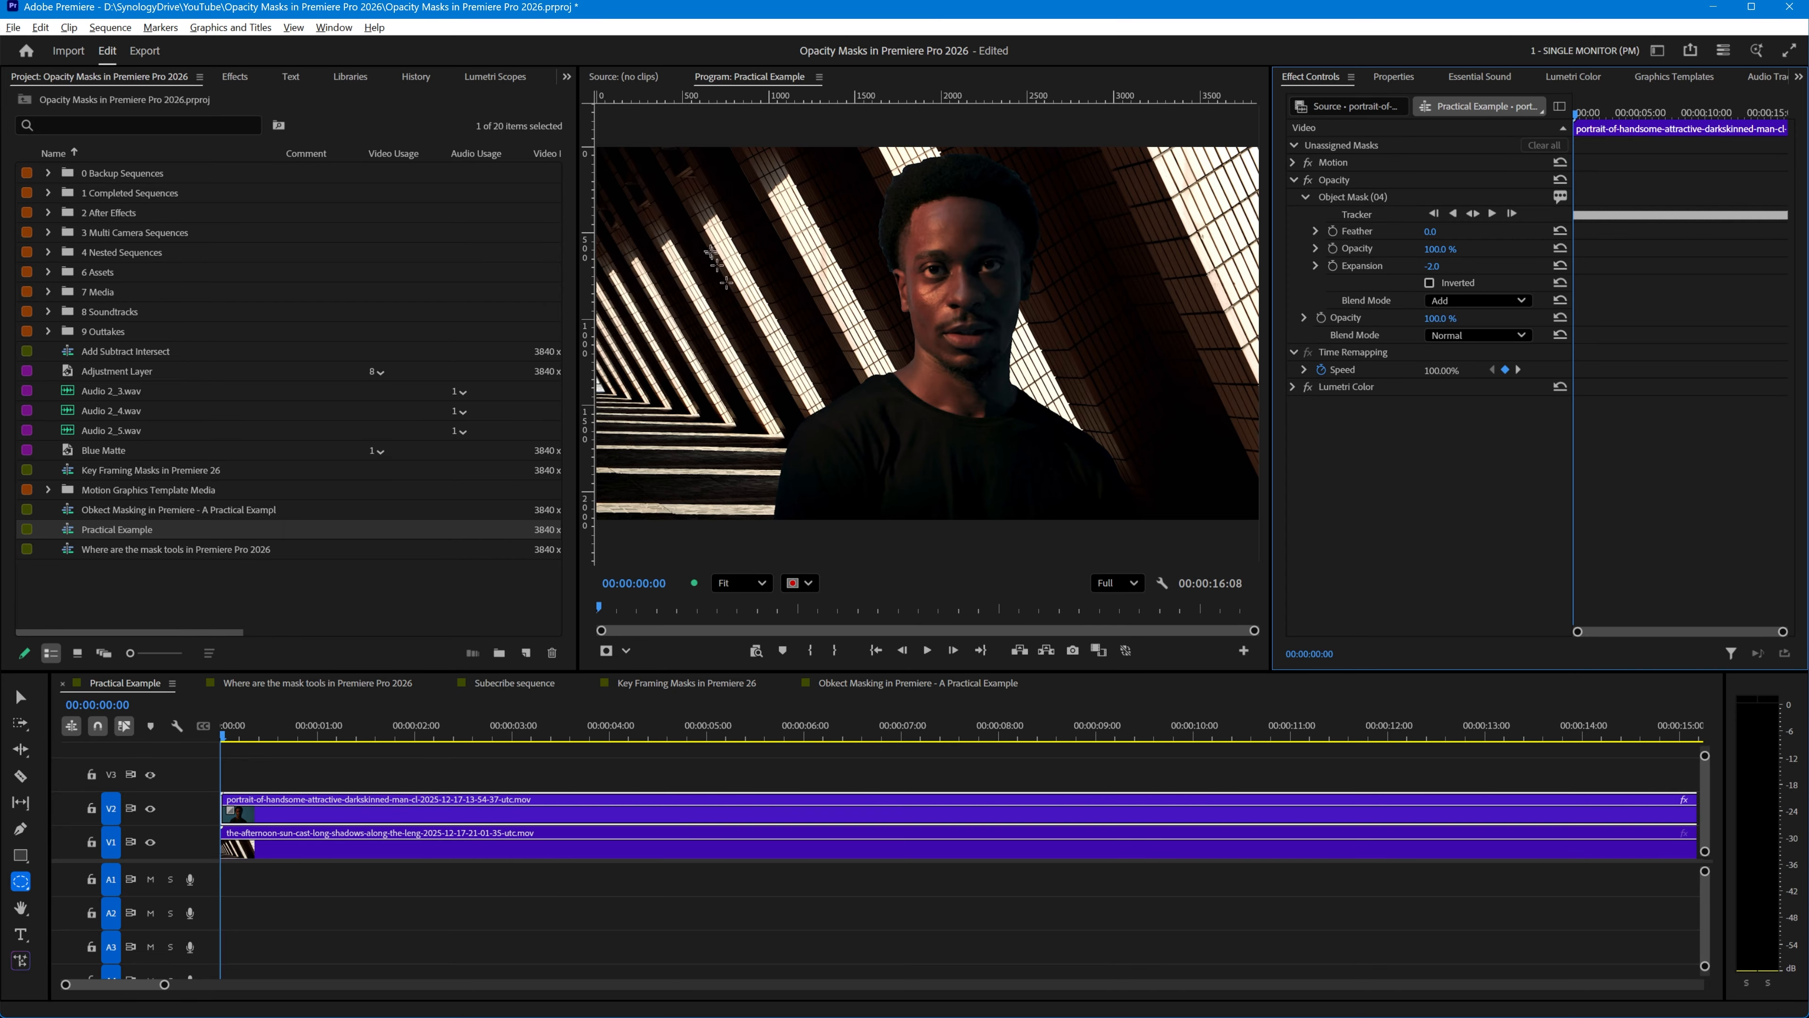
{"action": "left_click_drag", "start_coordinate": [706, 252], "coordinate": [866, 412]}
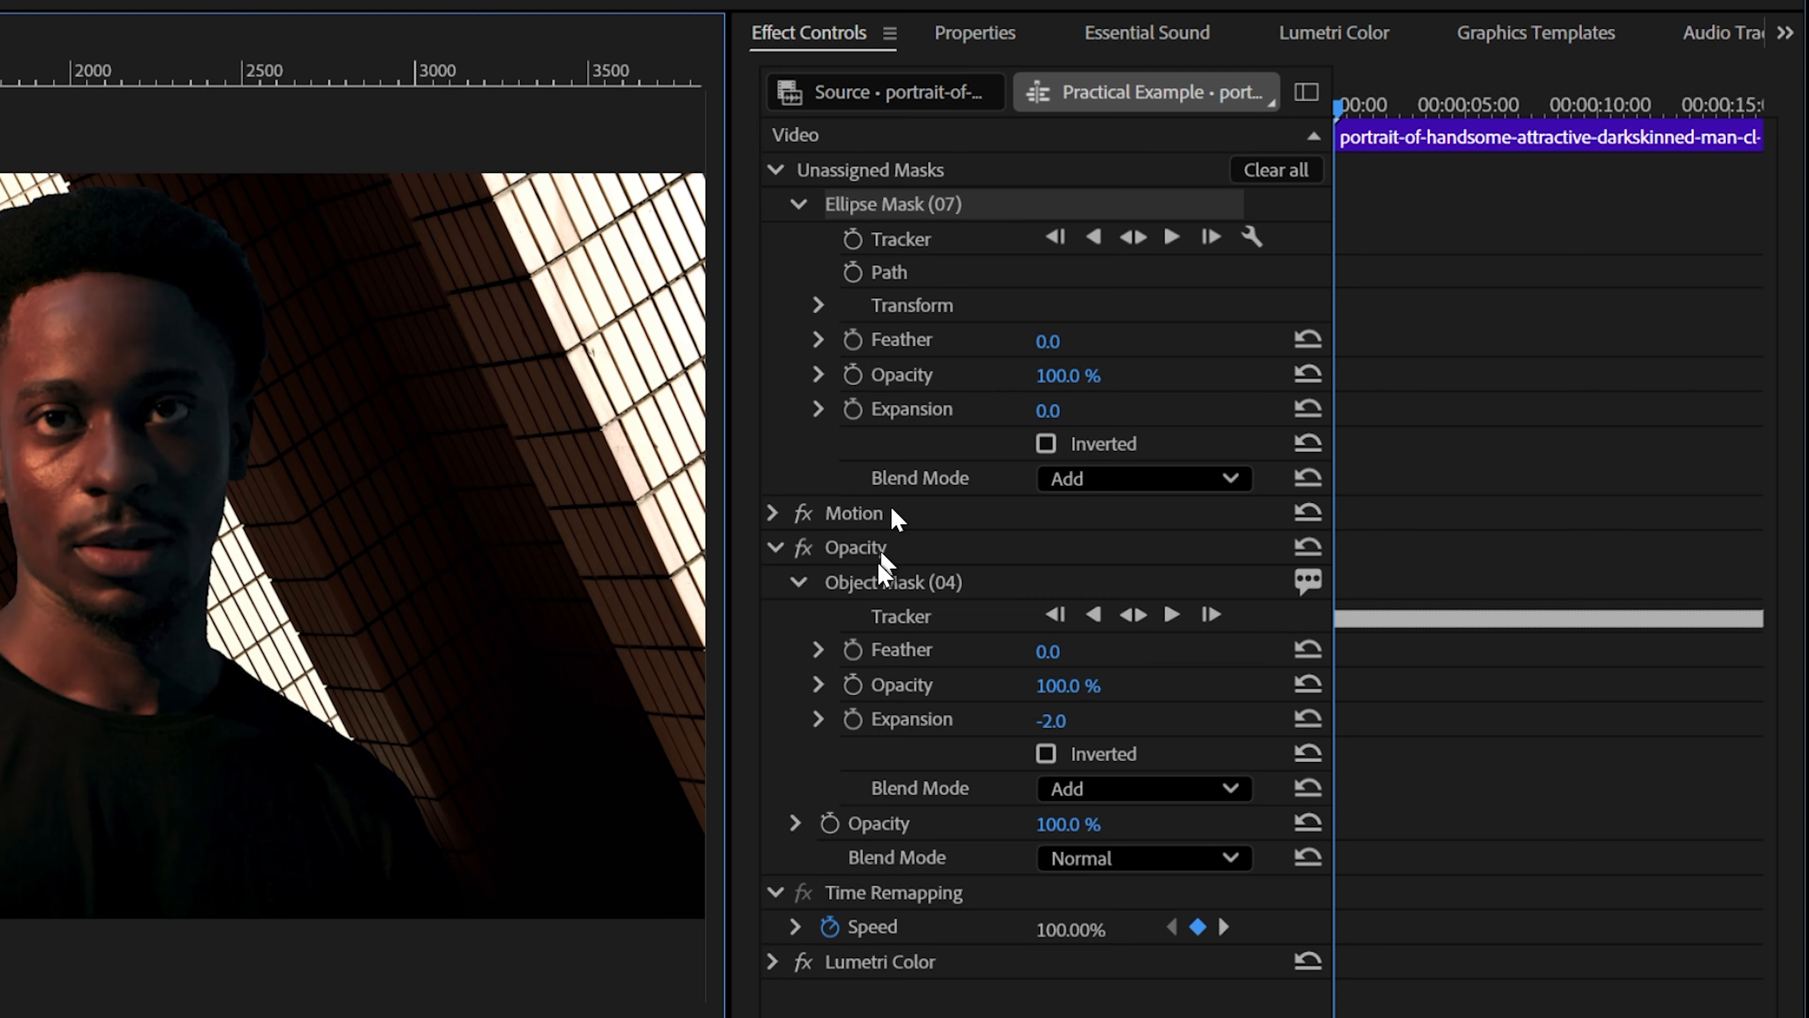
Step: Move the unassigned ellipse mask onto the clip's Lumetri Color effect
{"action": "right_click", "coordinate": [870, 212]}
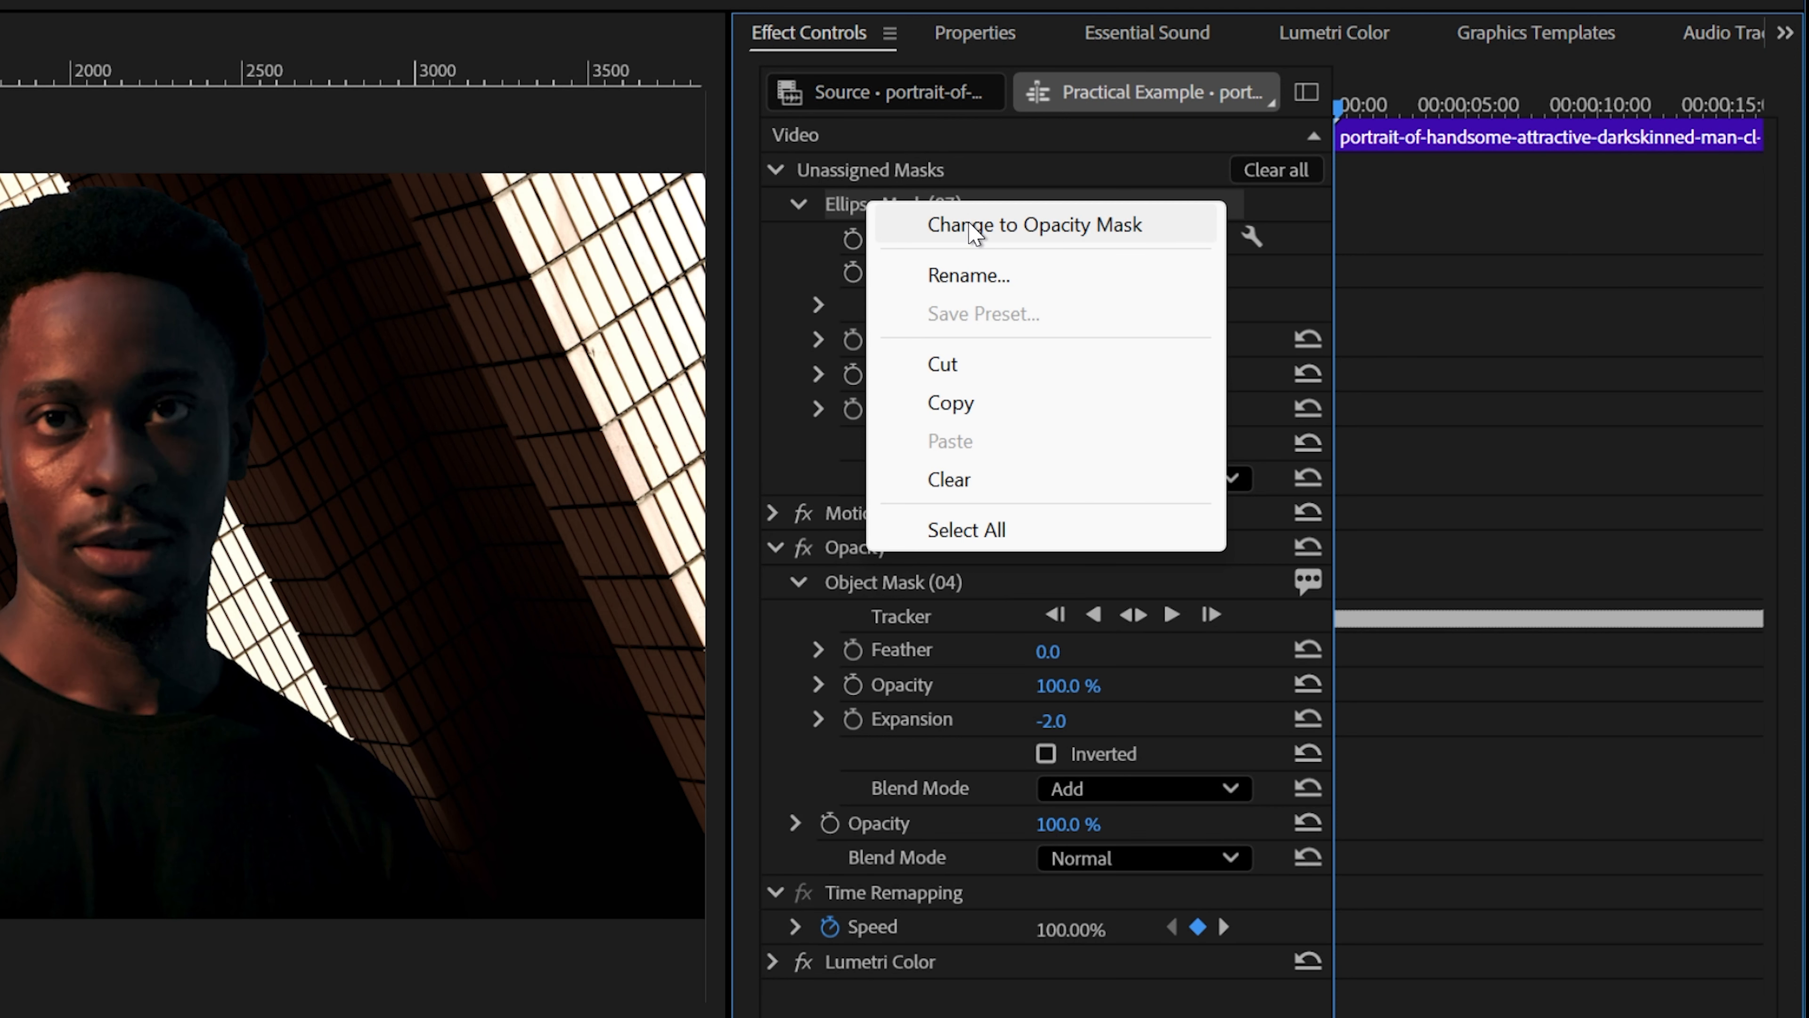
{"action": "left_click", "coordinate": [839, 179]}
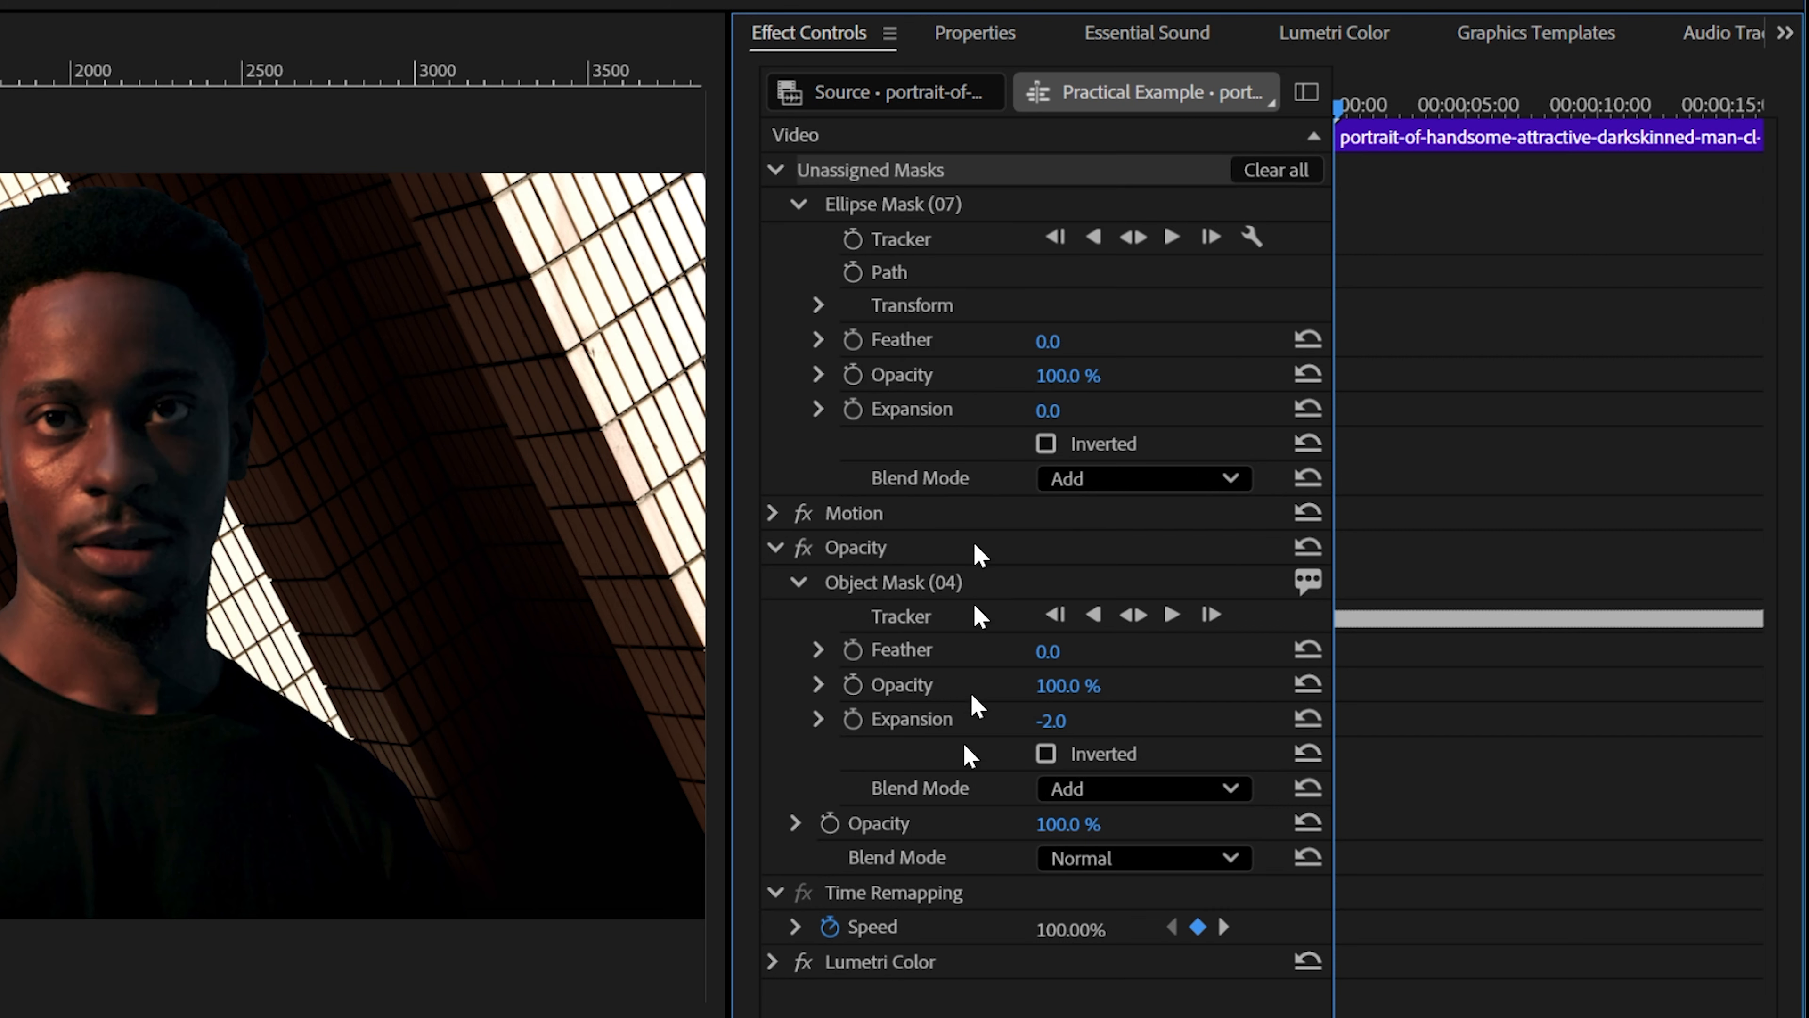
{"action": "left_click", "coordinate": [854, 208]}
{"action": "left_click_drag", "start_coordinate": [854, 209], "coordinate": [895, 963]}
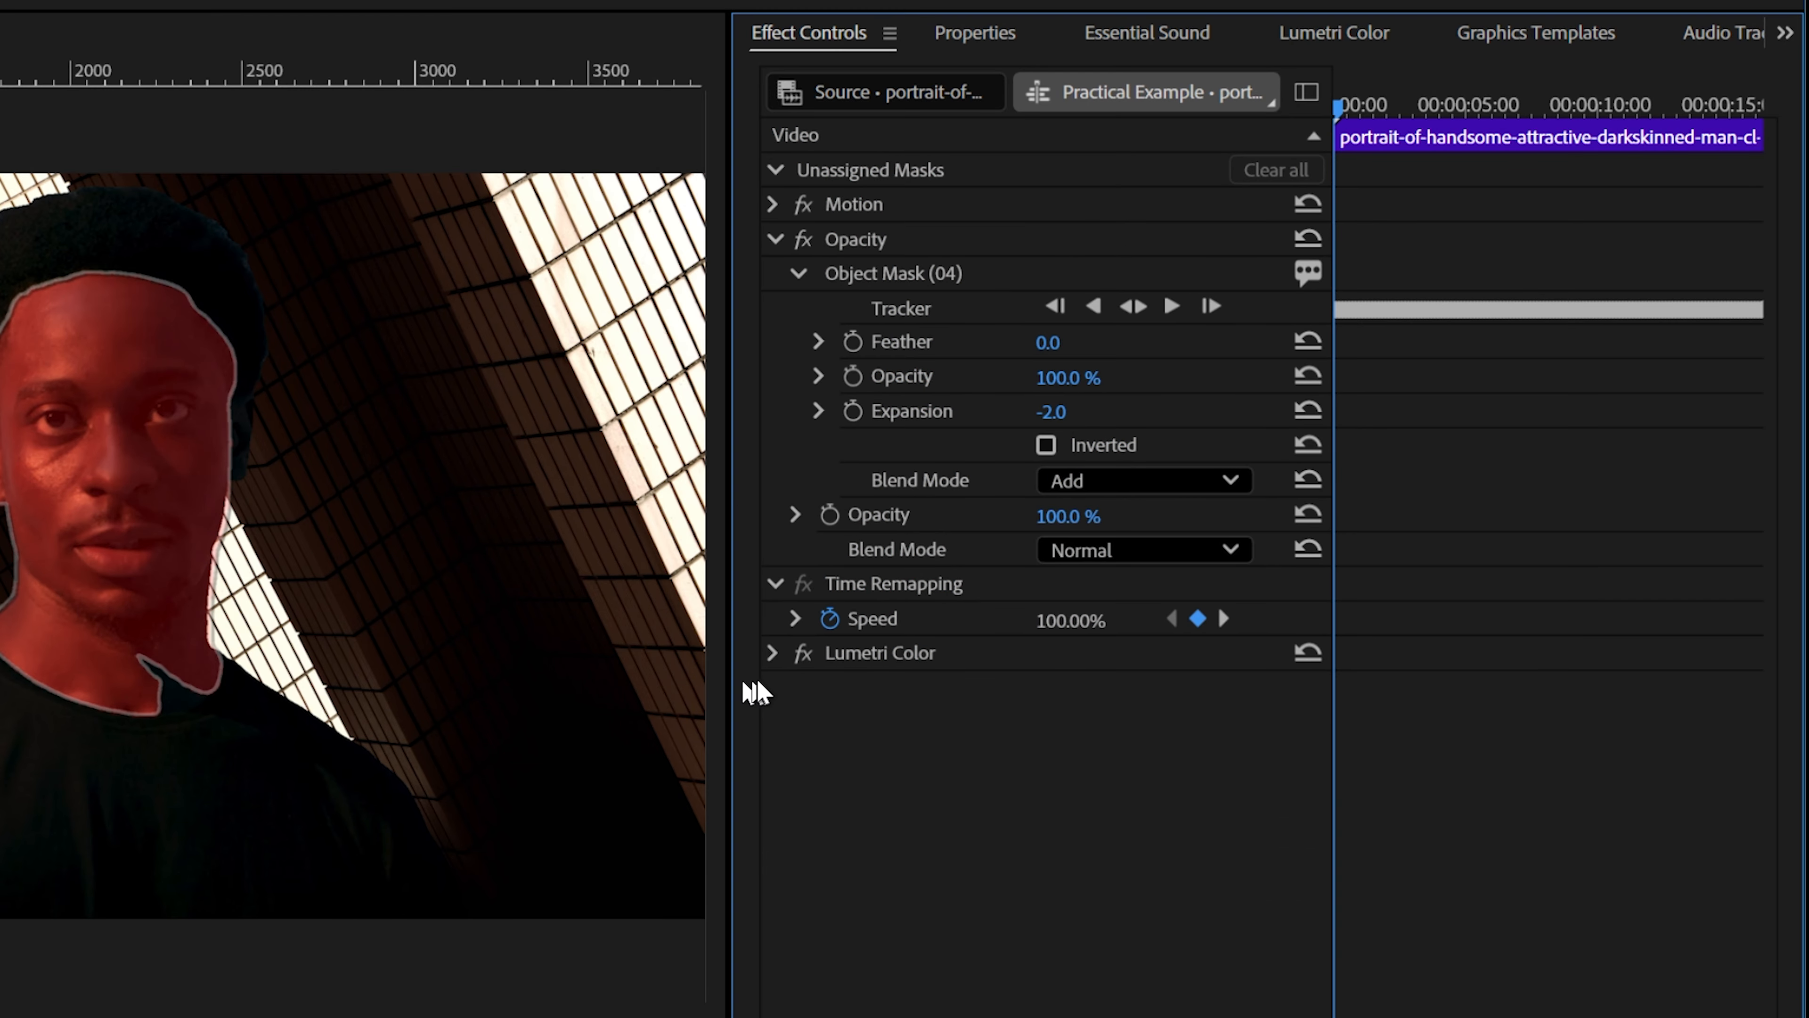
Step: Delete Object Mask (02) and the ellipse mask from the Lumetri Color effect, and collapse the effect
{"action": "left_click", "coordinate": [772, 653]}
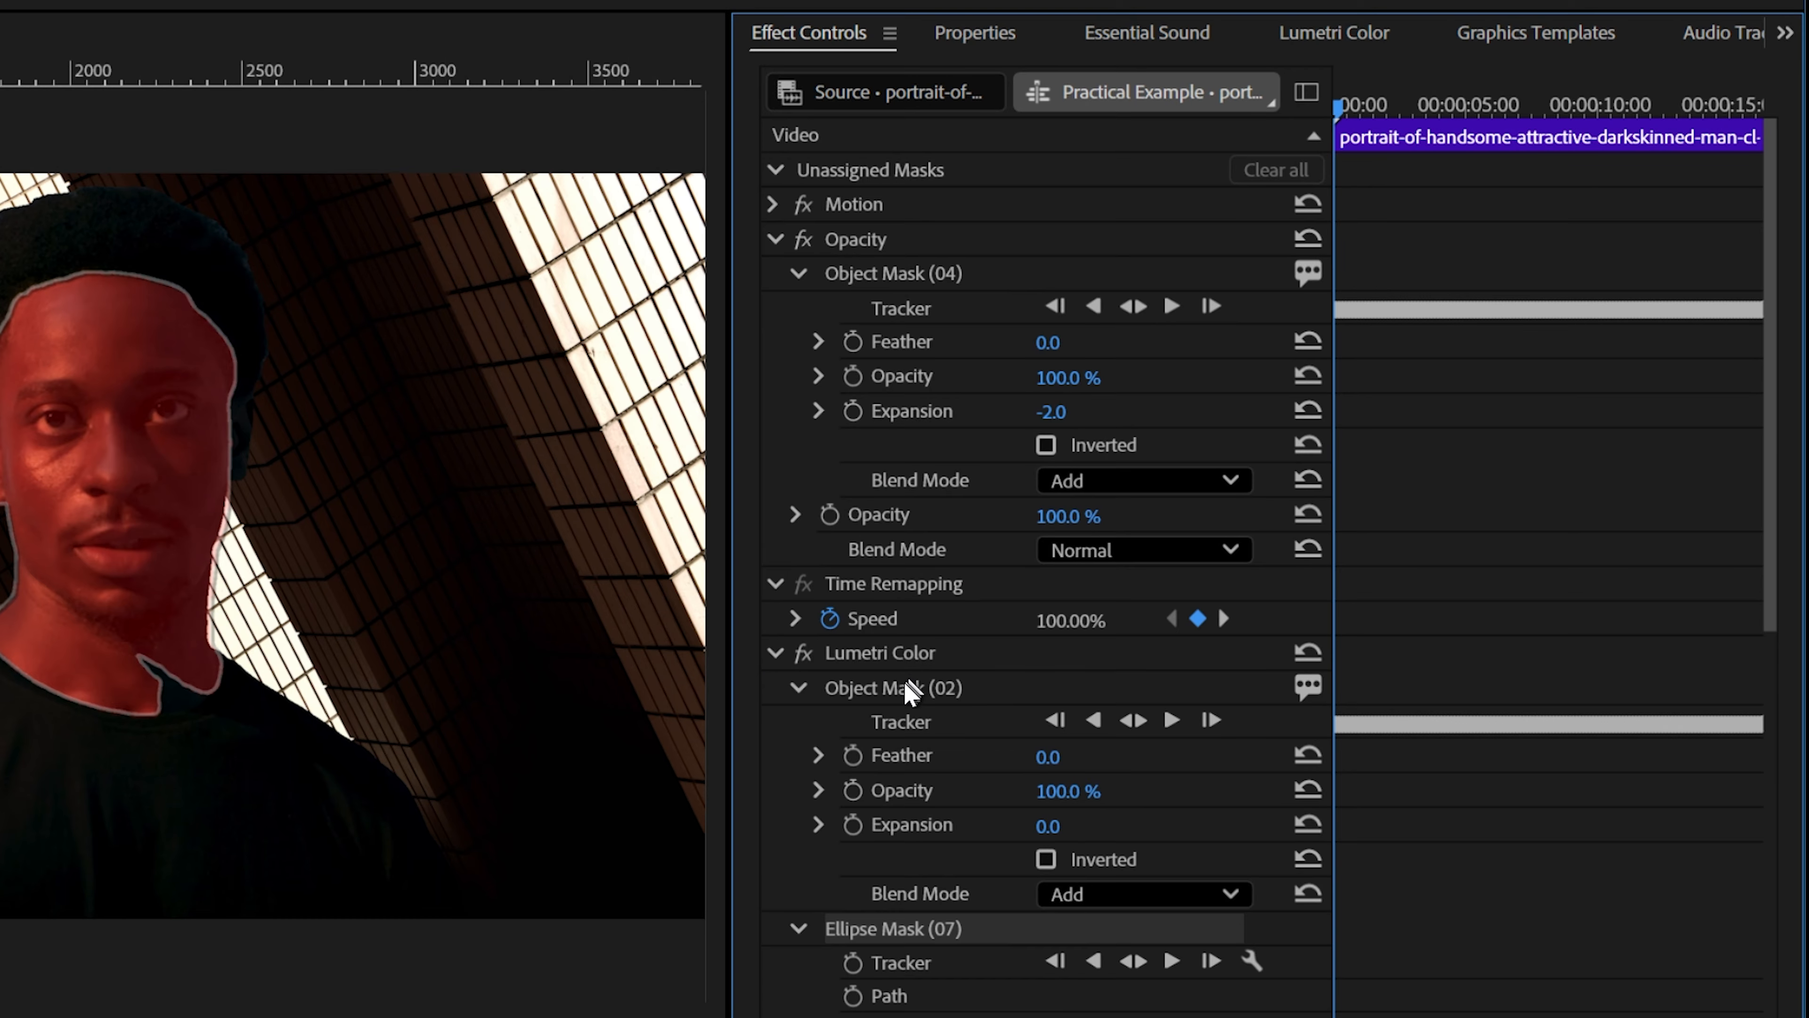
{"action": "left_click", "coordinate": [867, 688]}
{"action": "key", "text": "Delete"}
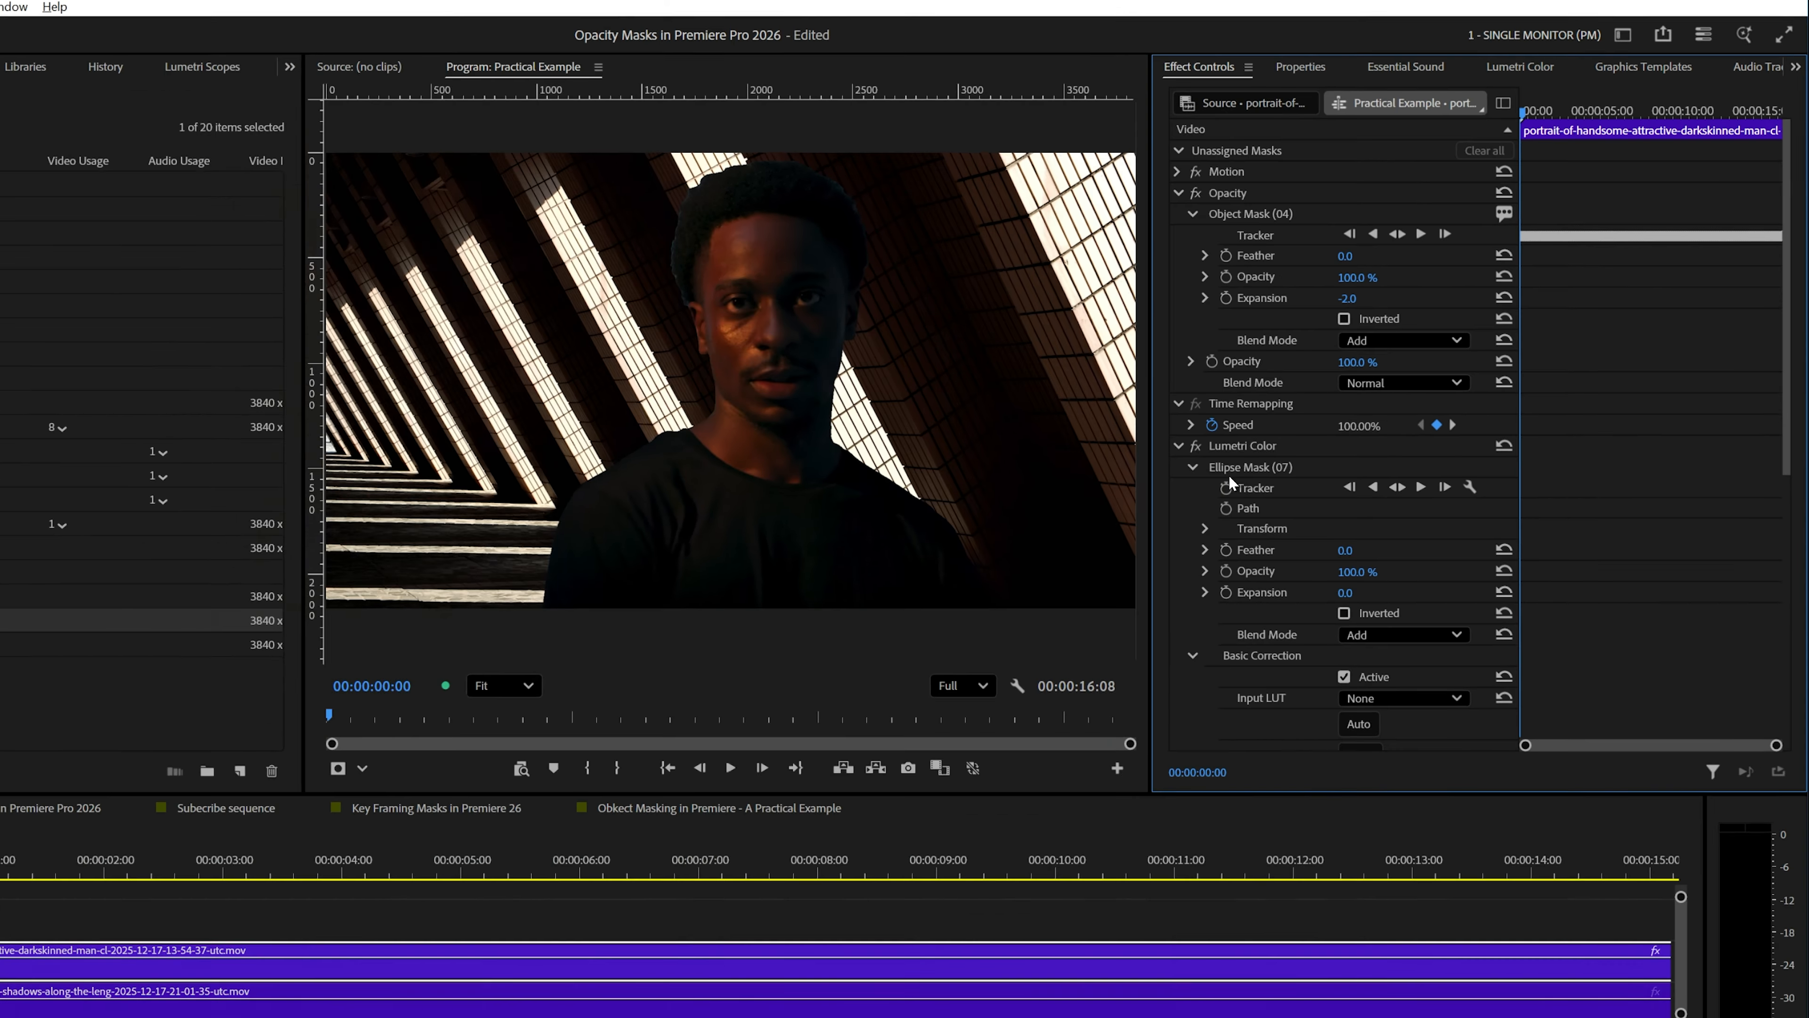
{"action": "left_click", "coordinate": [863, 694]}
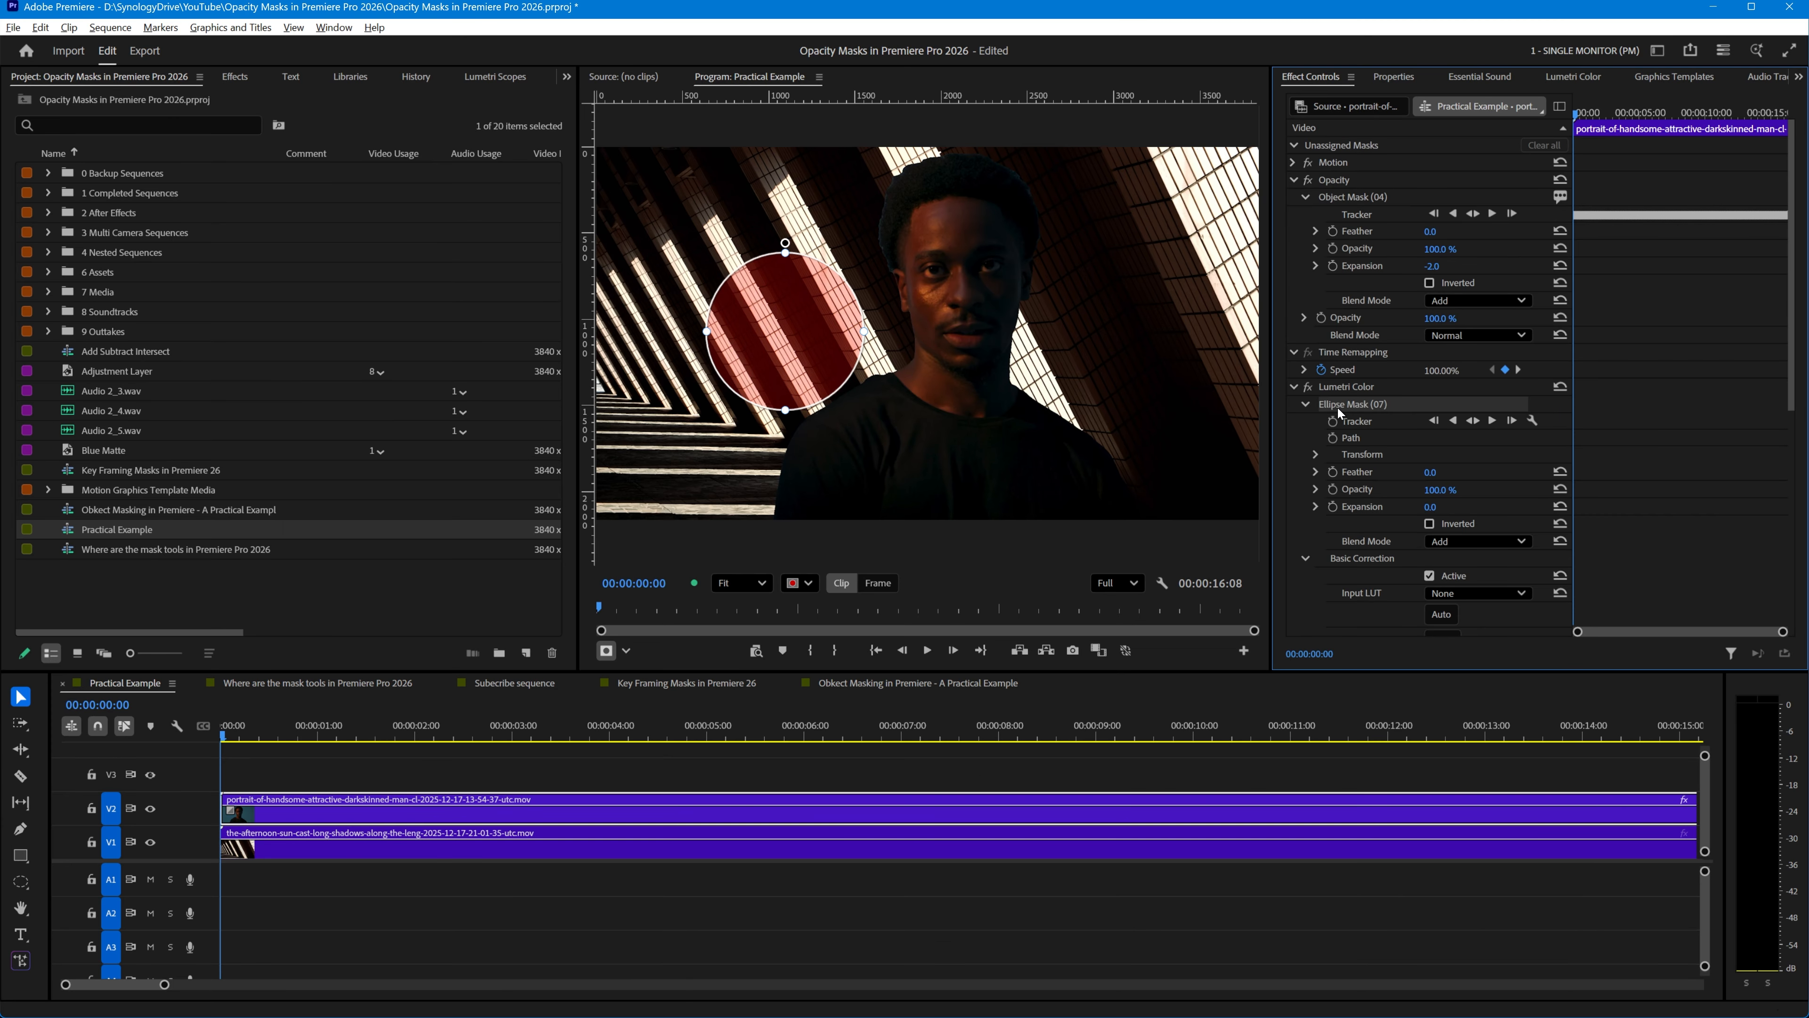
{"action": "key", "text": "Delete"}
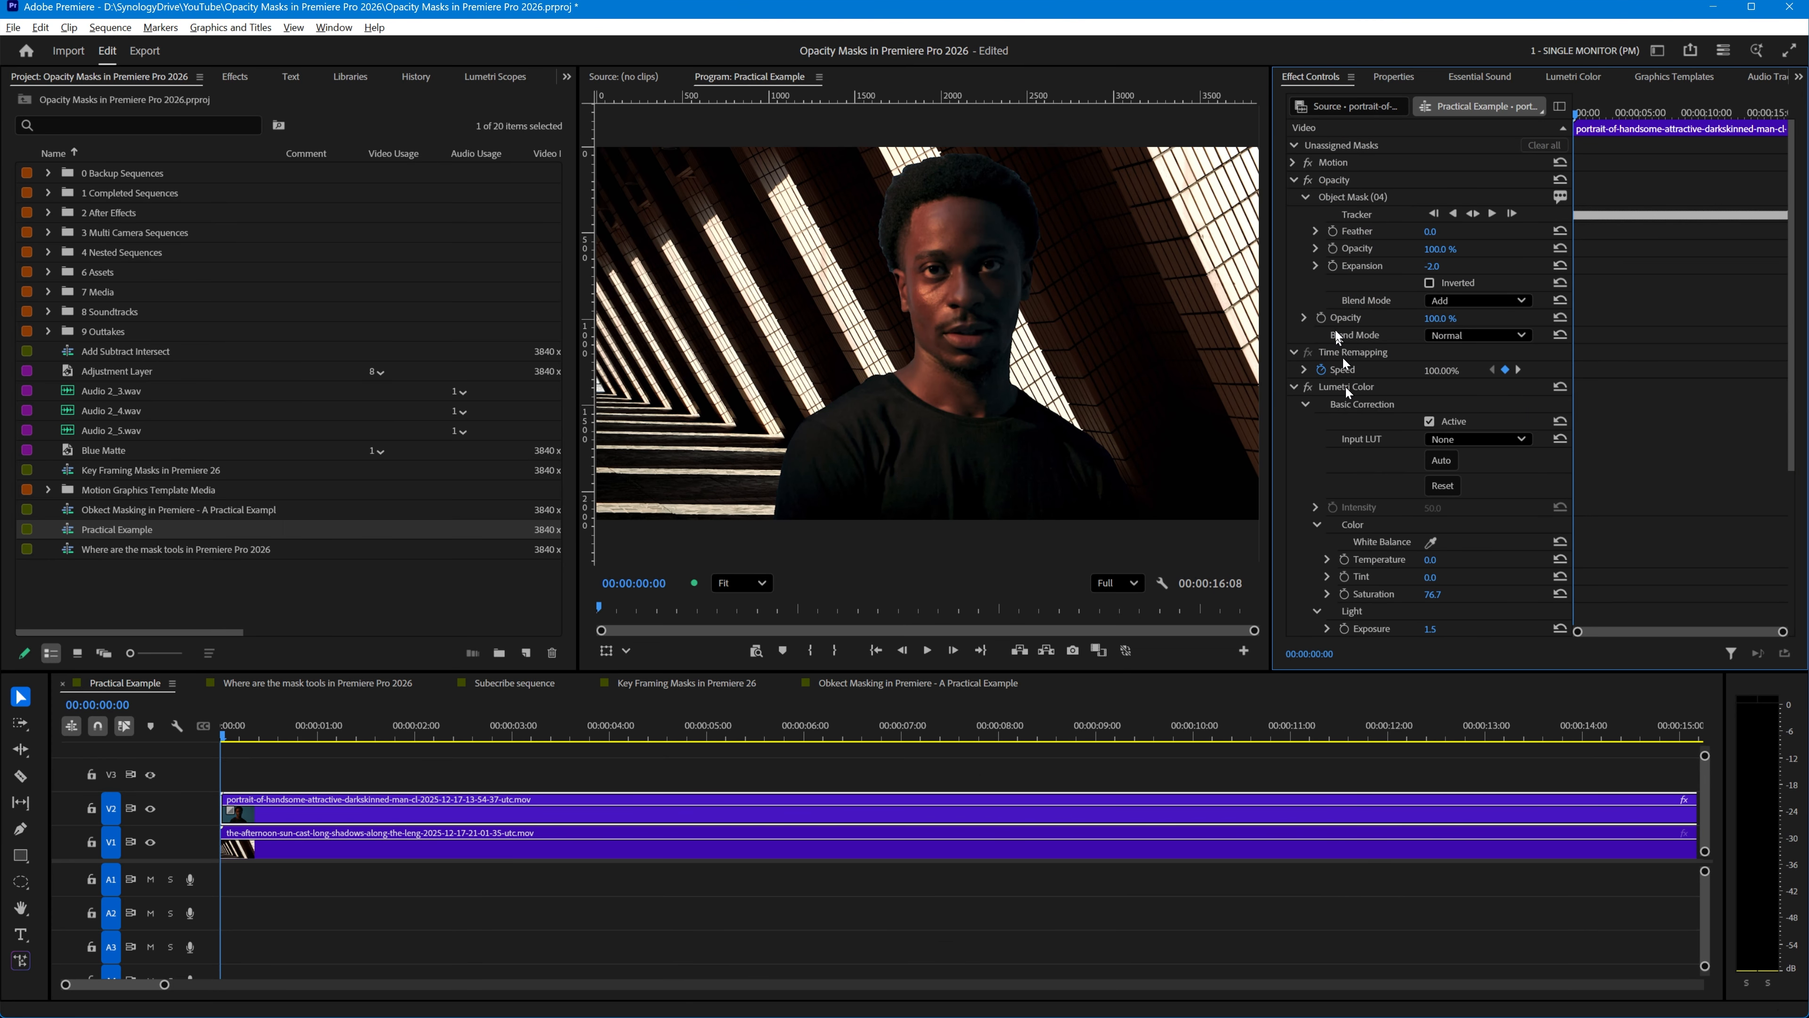
{"action": "left_click", "coordinate": [1294, 387]}
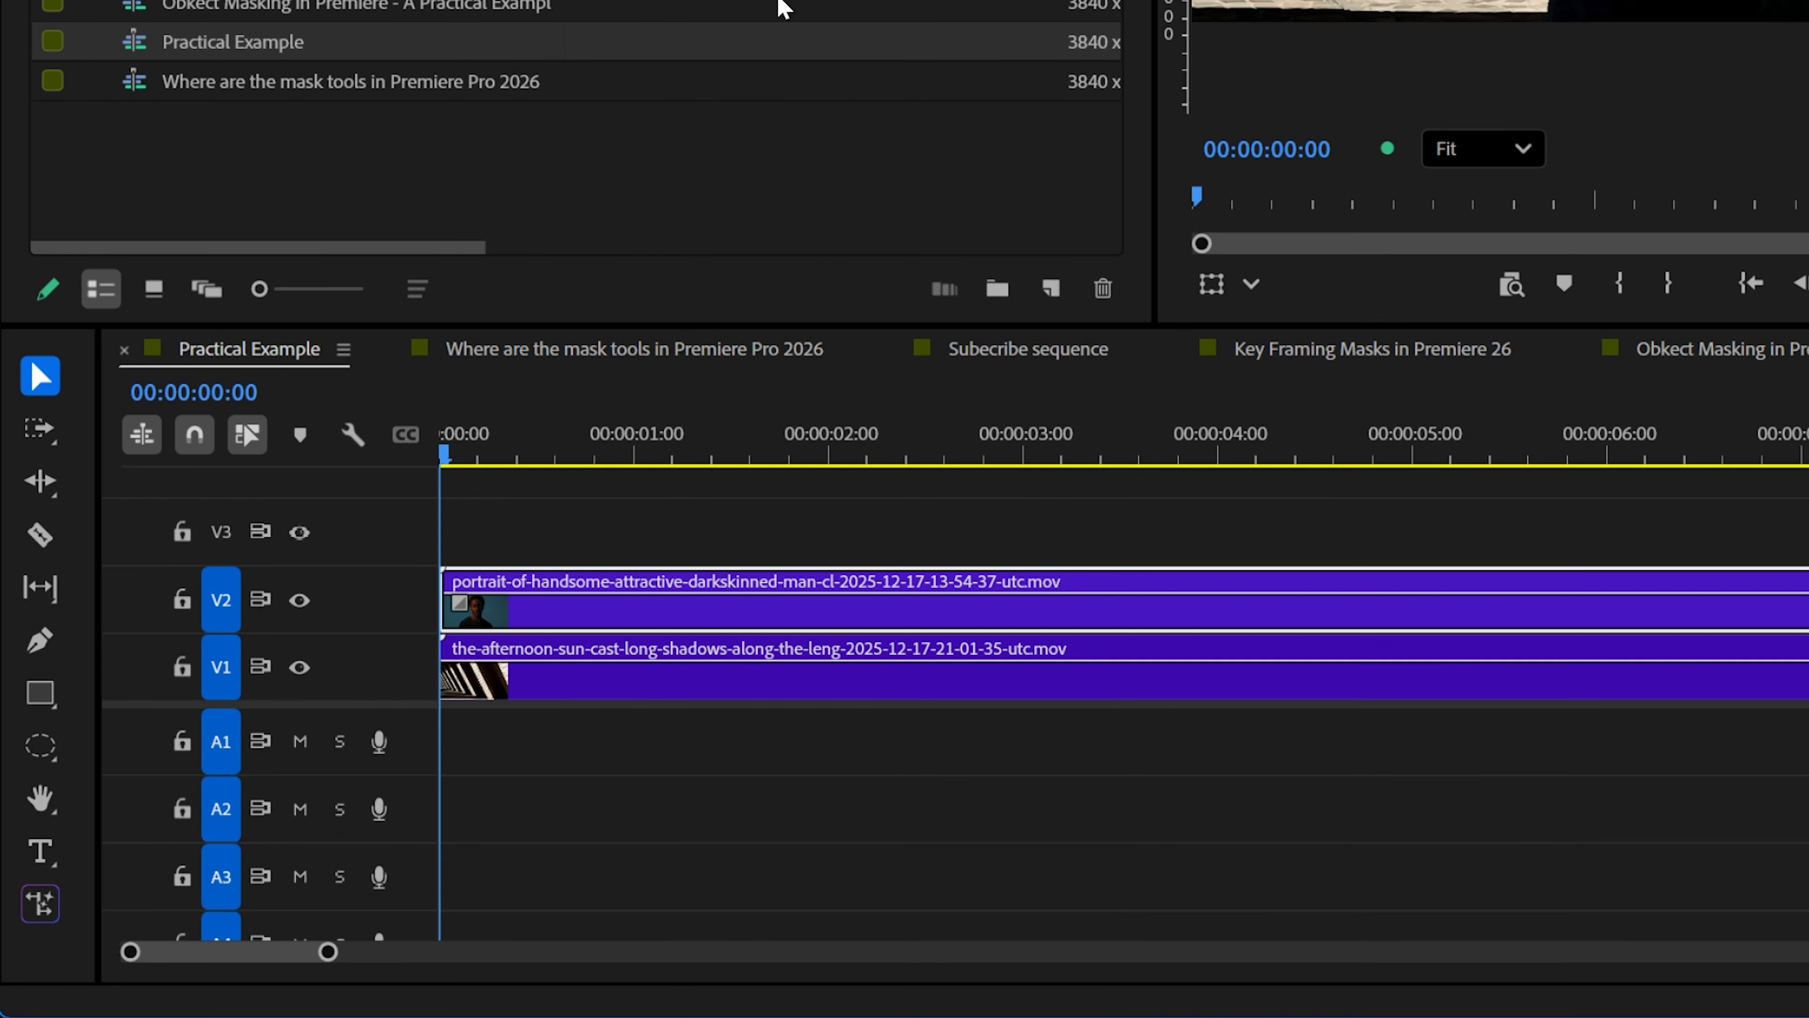
Step: Draw a new circular ellipse mask on the striped background to the left of the man's head
{"action": "left_click", "coordinate": [39, 748]}
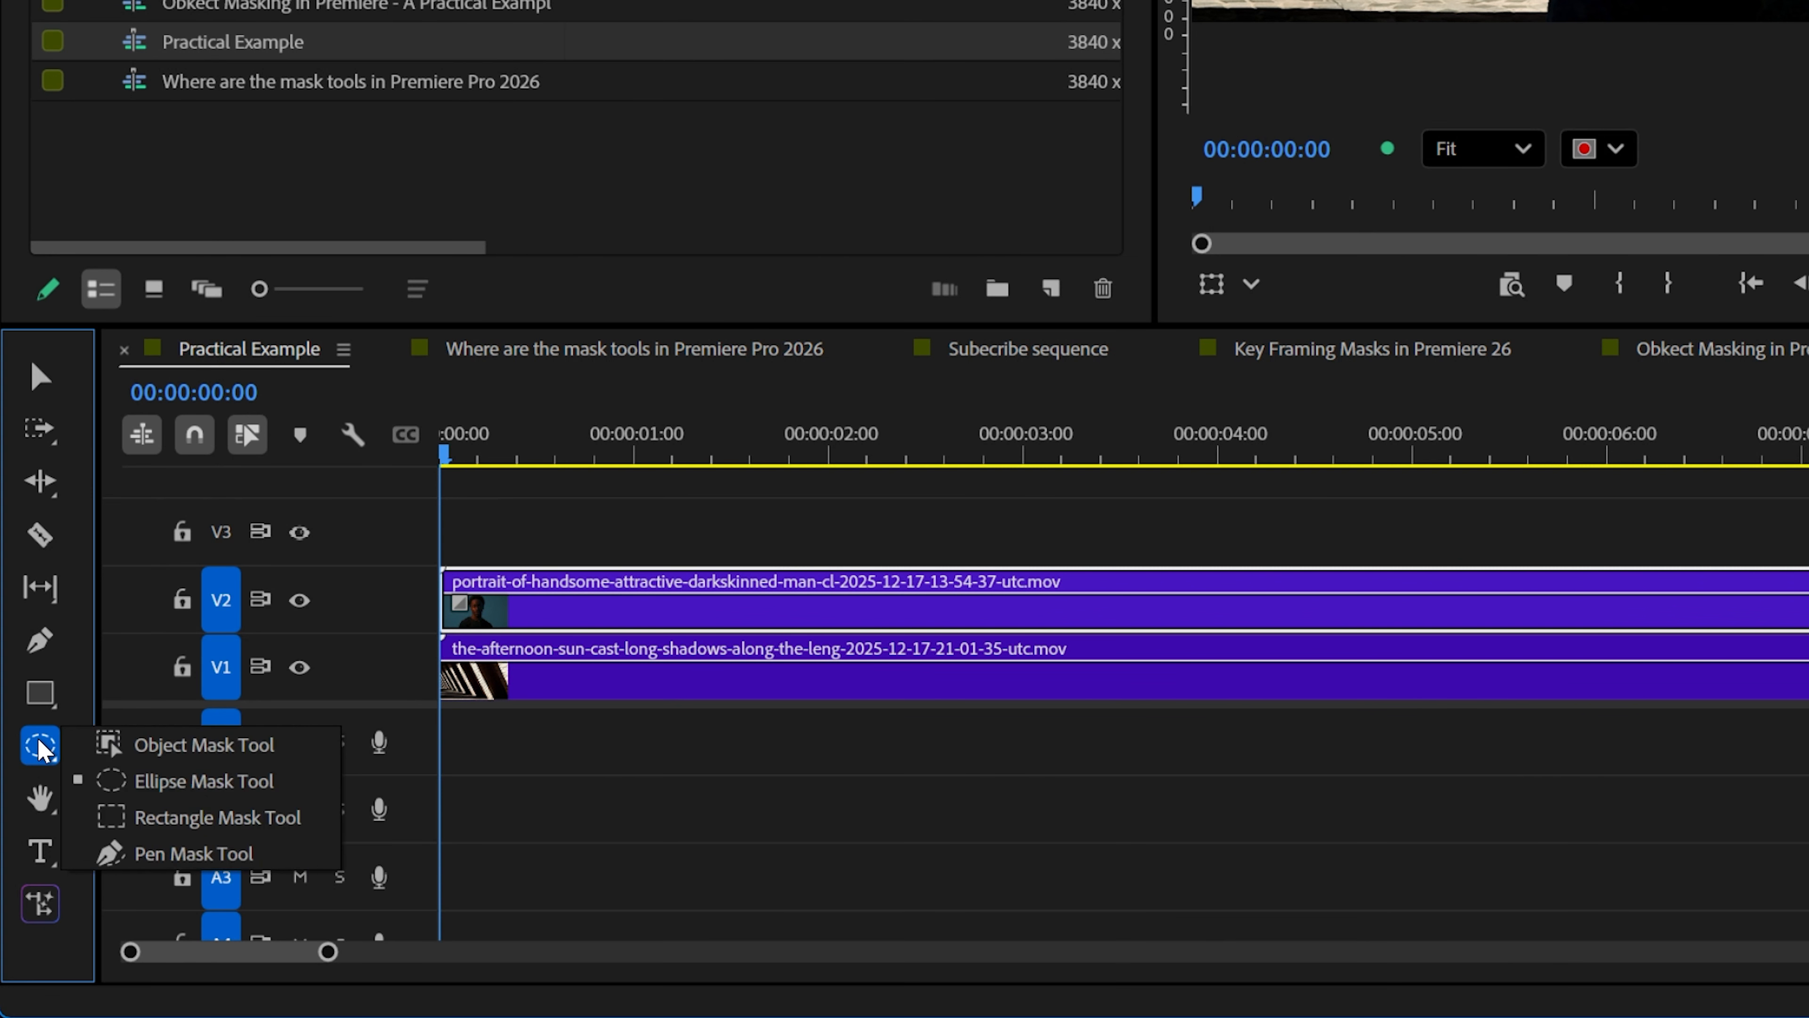
{"action": "left_click", "coordinate": [125, 780]}
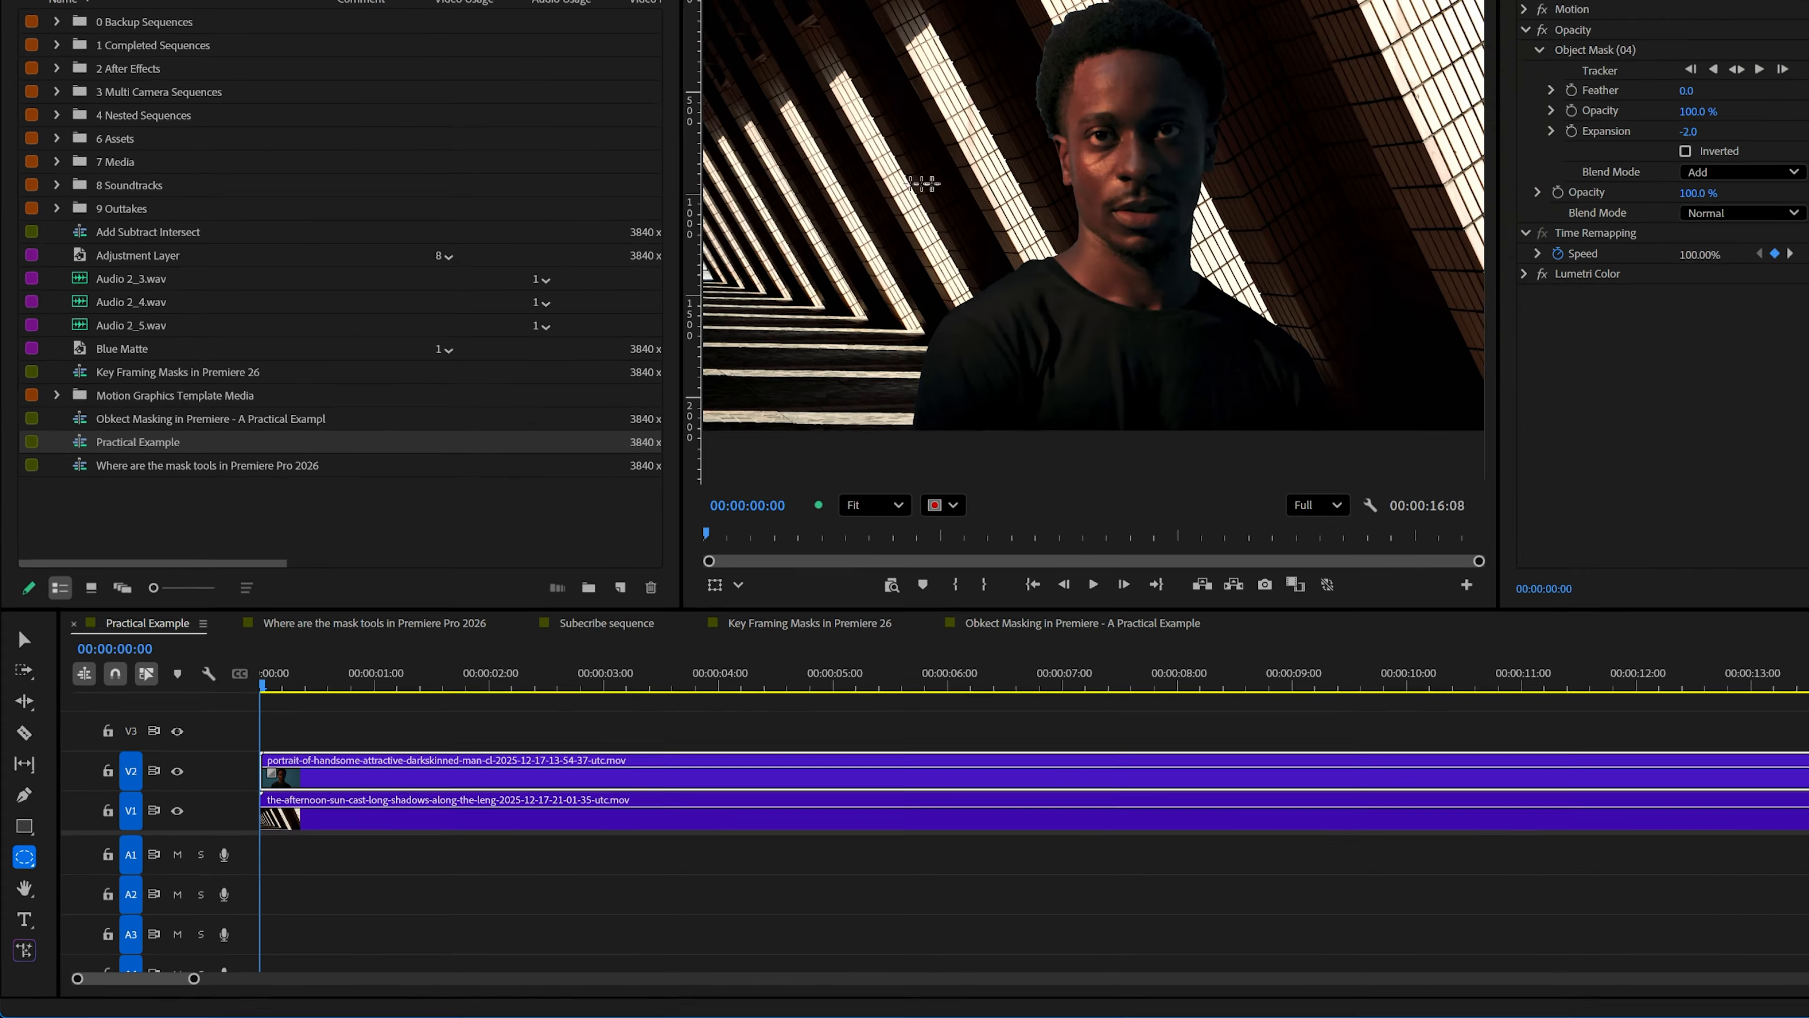
{"action": "mouse_move", "coordinate": [792, 311]}
{"action": "left_mouse_down"}
{"action": "mouse_move", "coordinate": [912, 466]}
{"action": "mouse_move", "coordinate": [866, 288]}
{"action": "mouse_move", "coordinate": [816, 267]}
{"action": "mouse_move", "coordinate": [794, 291]}
{"action": "left_mouse_up"}
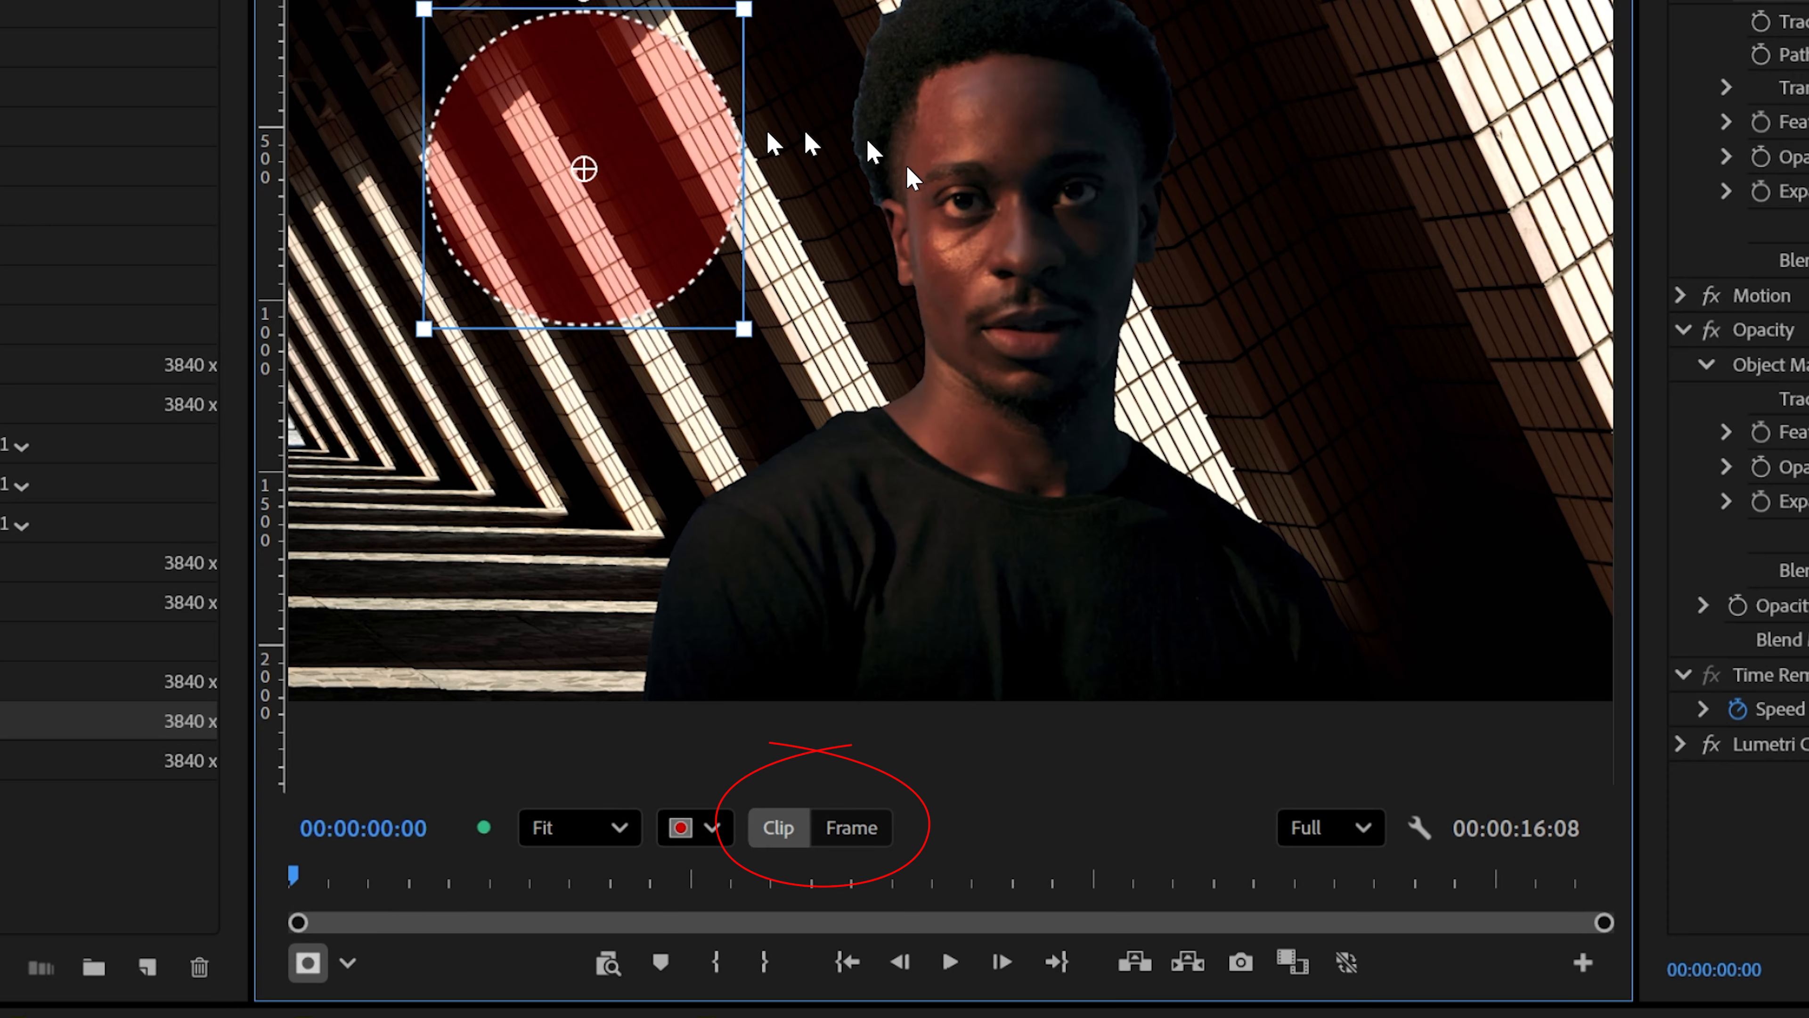
Step: With mask adjustments applied to the entire clip, move the ellipse mask to the right of the man's head and back
{"action": "mouse_move", "coordinate": [634, 157]}
{"action": "left_mouse_down"}
{"action": "mouse_move", "coordinate": [966, 171]}
{"action": "mouse_move", "coordinate": [643, 177]}
{"action": "left_mouse_up"}
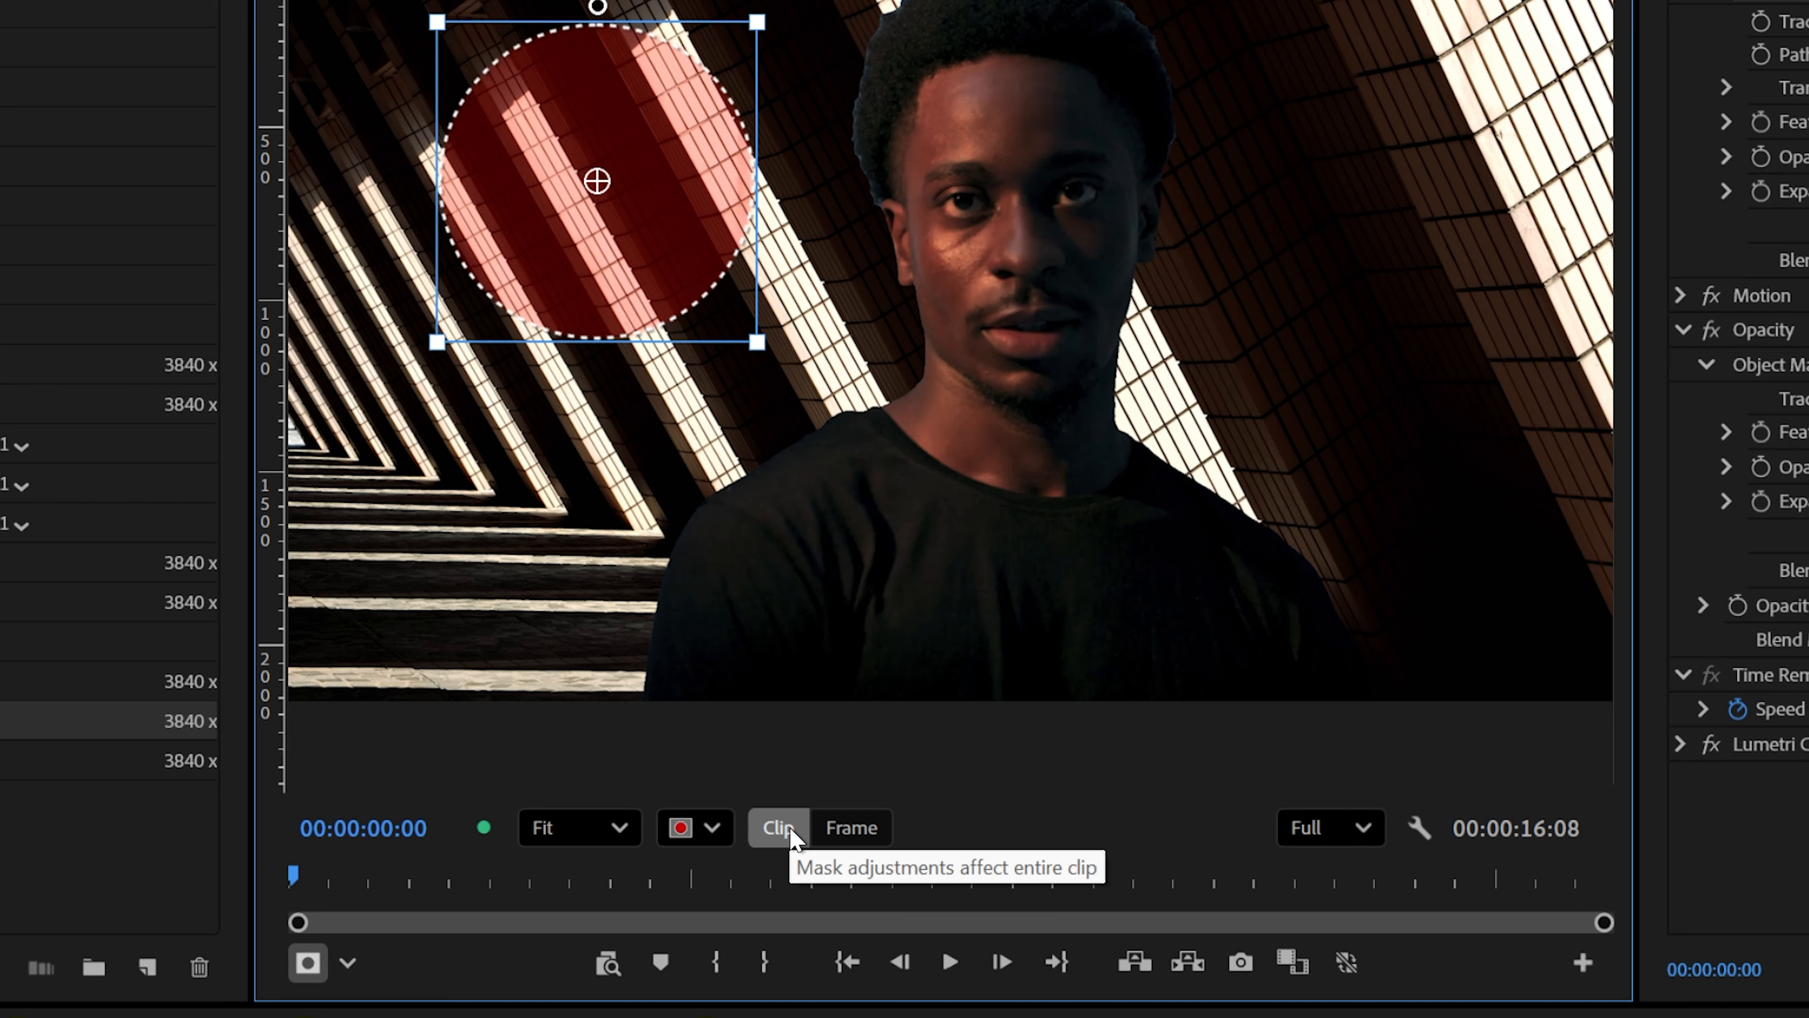
{"action": "left_click_drag", "start_coordinate": [685, 249], "coordinate": [1390, 234]}
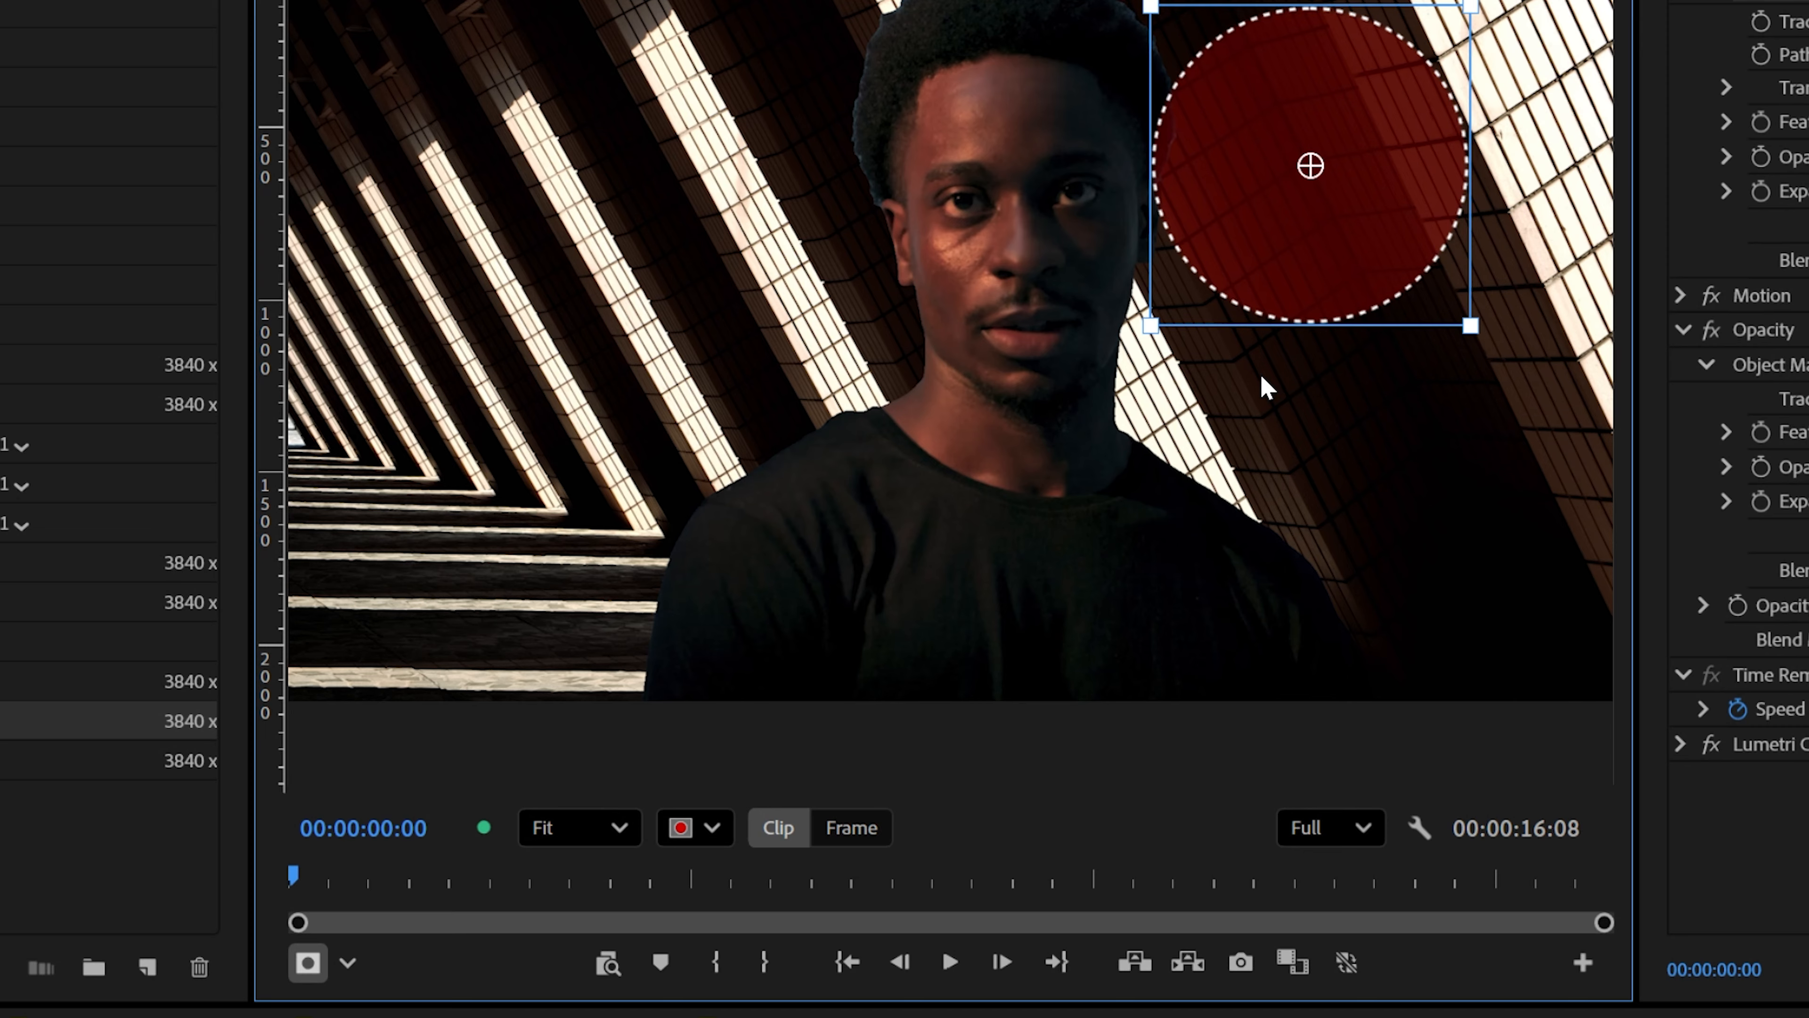
{"action": "left_click_drag", "start_coordinate": [1277, 255], "coordinate": [568, 274]}
{"action": "left_click_drag", "start_coordinate": [753, 337], "coordinate": [825, 343]}
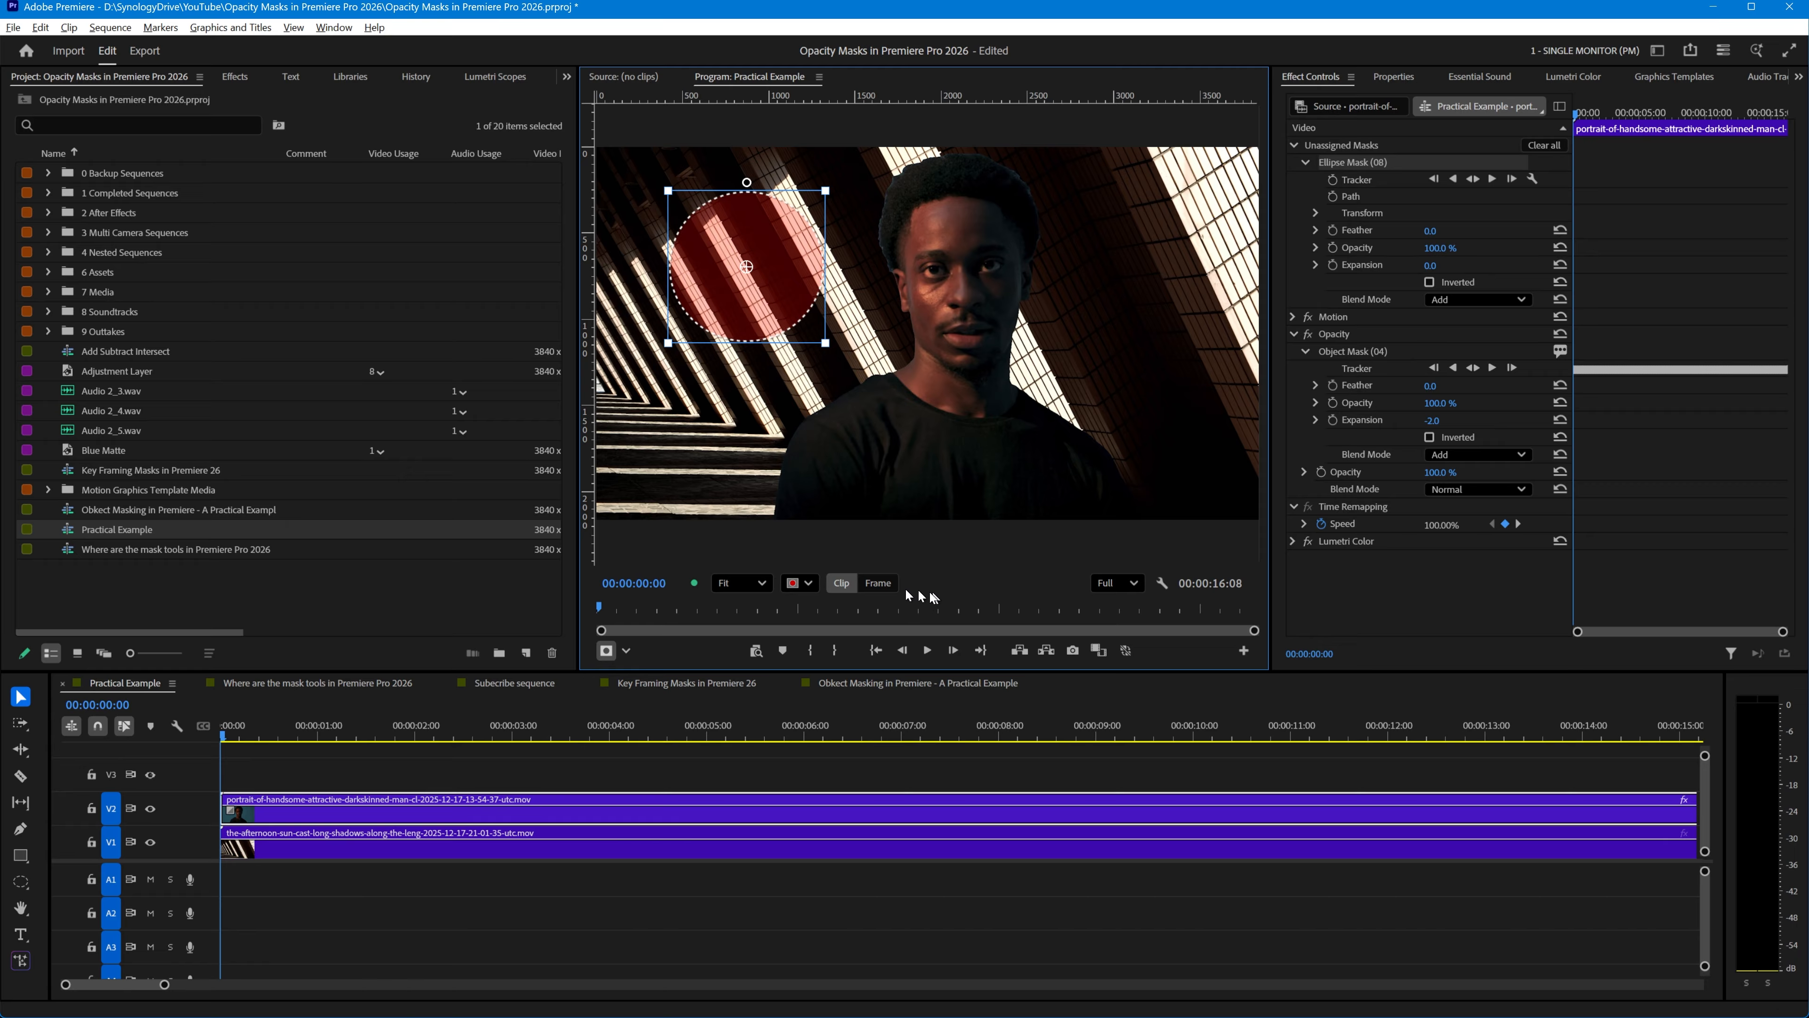
Step: Switch mask adjustments to Frame, and keyframe the ellipse right of the man's head at 00:00:02:00 and at the picture's lower right at 00:00:04:00
{"action": "left_click", "coordinate": [887, 588]}
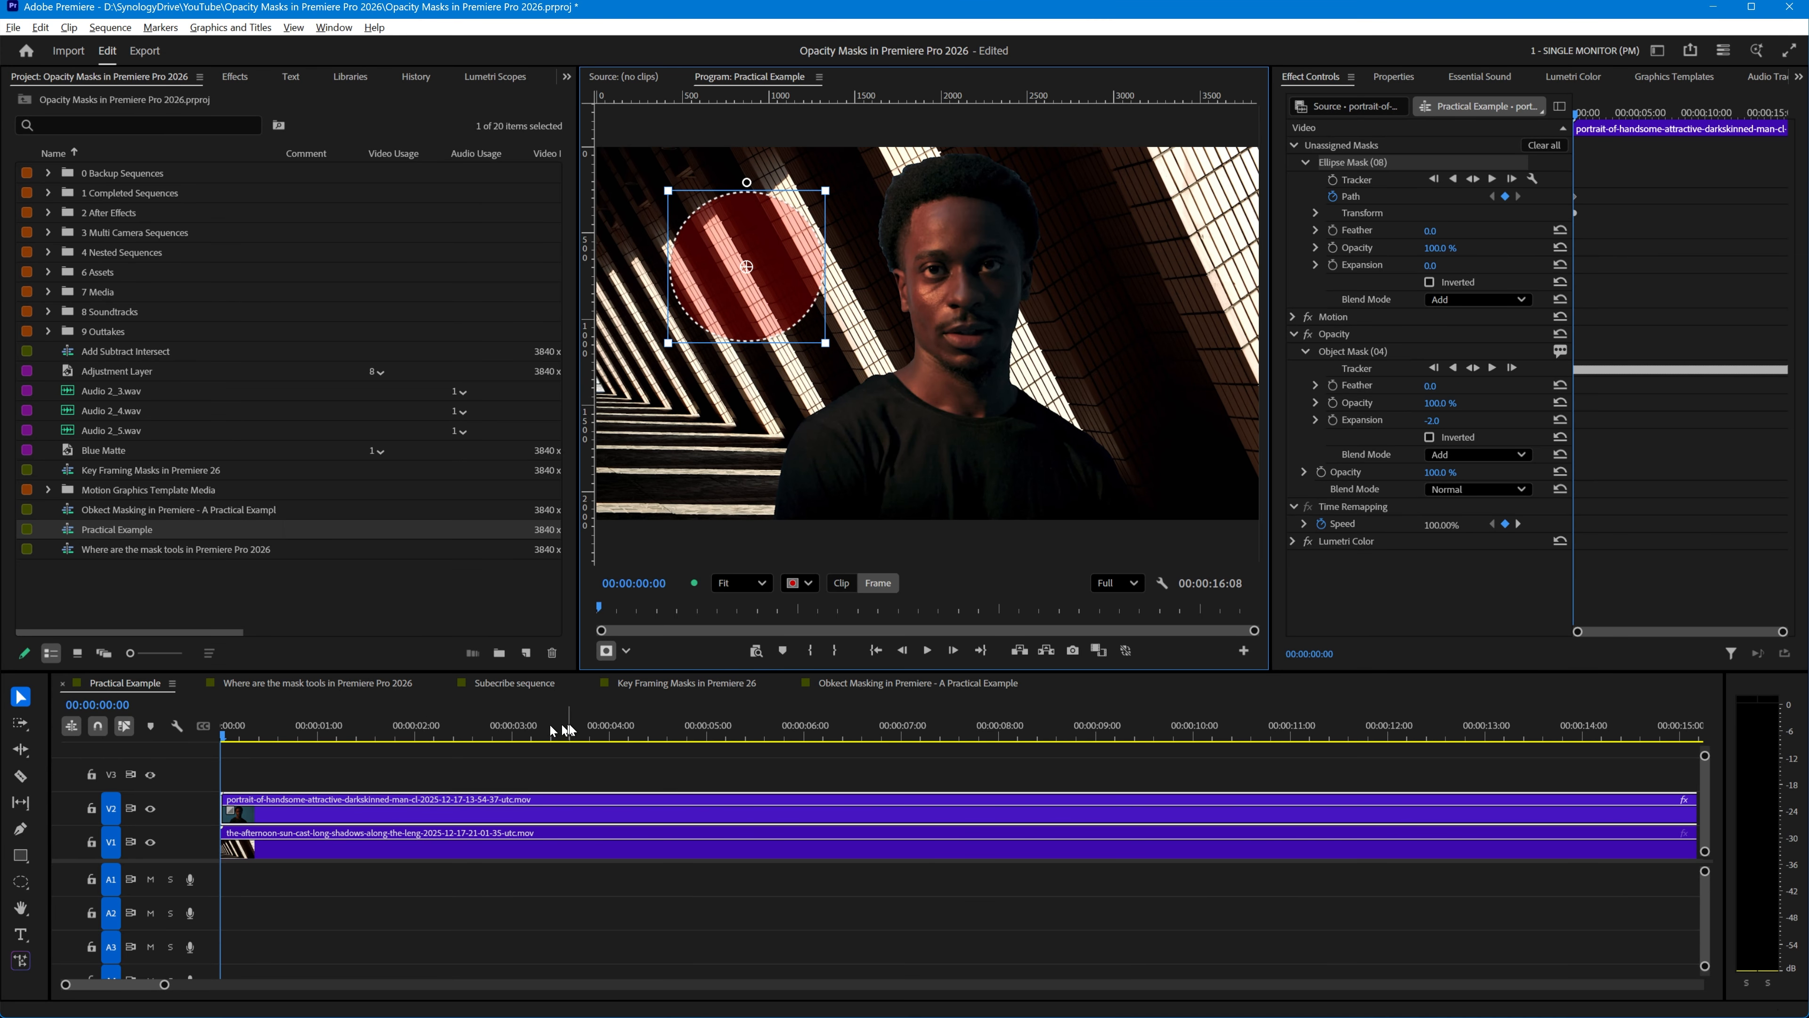
{"action": "left_click", "coordinate": [417, 734]}
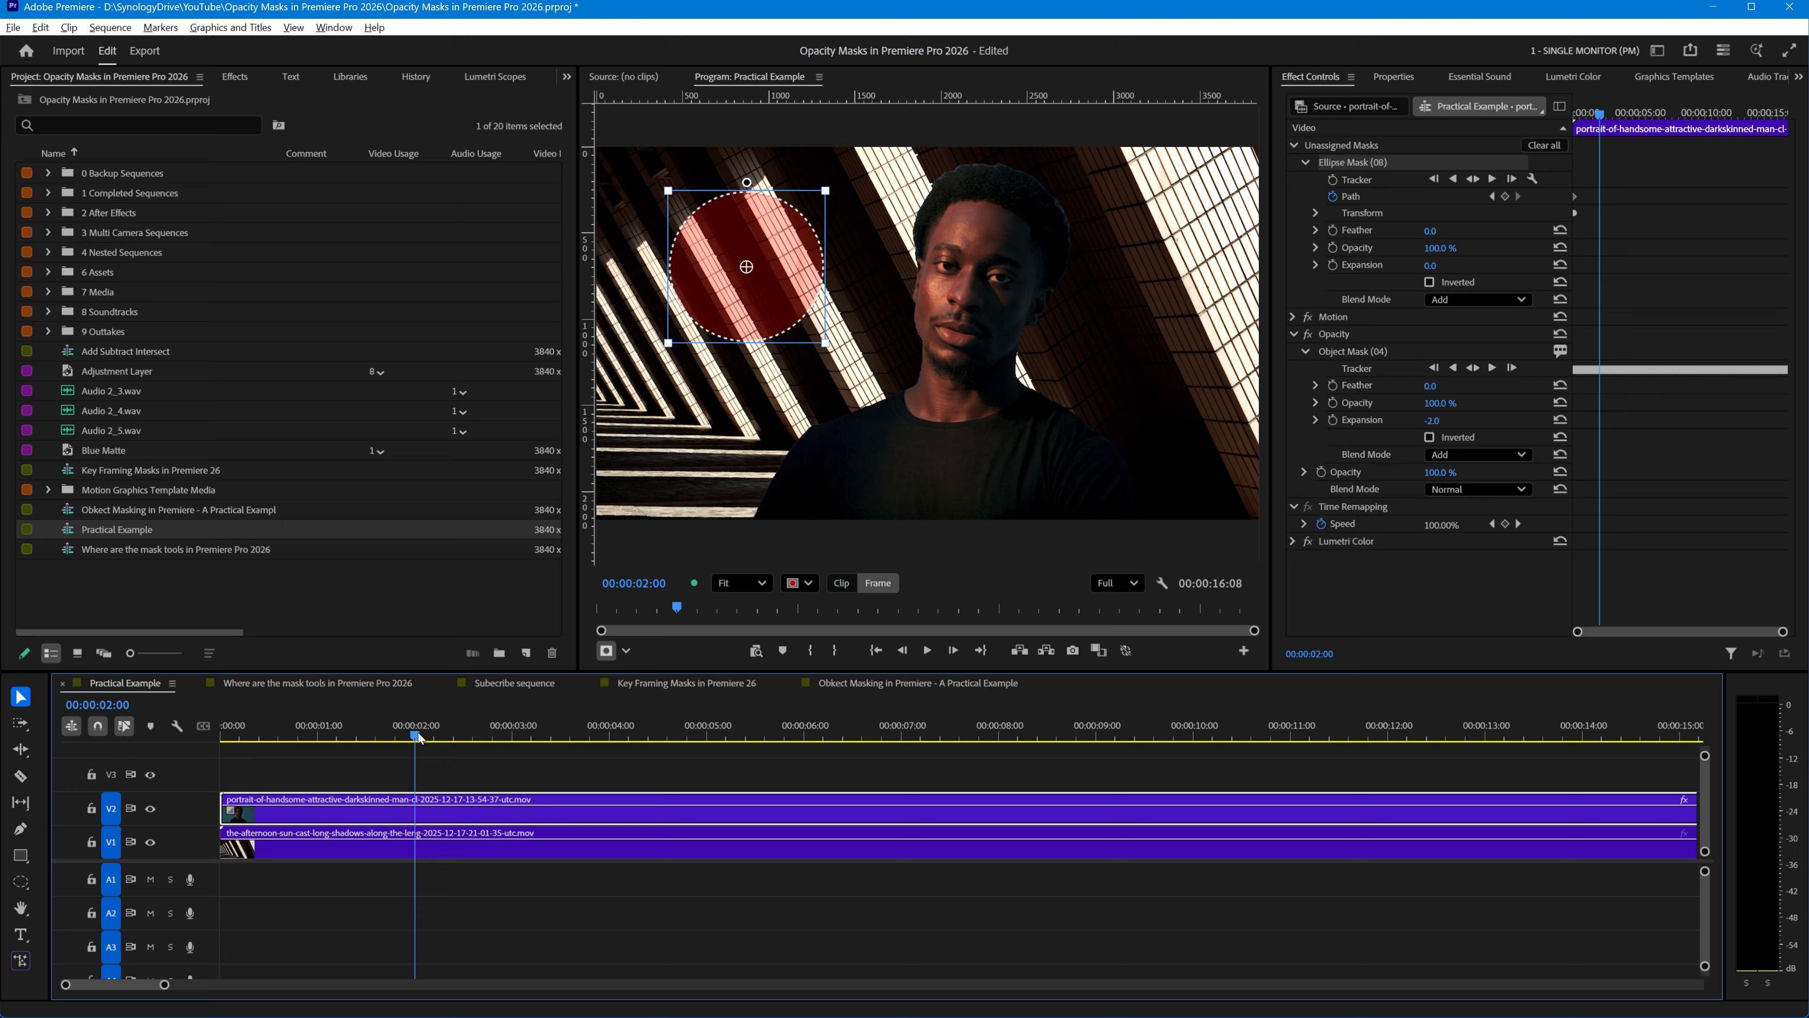
{"action": "left_click_drag", "start_coordinate": [786, 266], "coordinate": [1166, 273]}
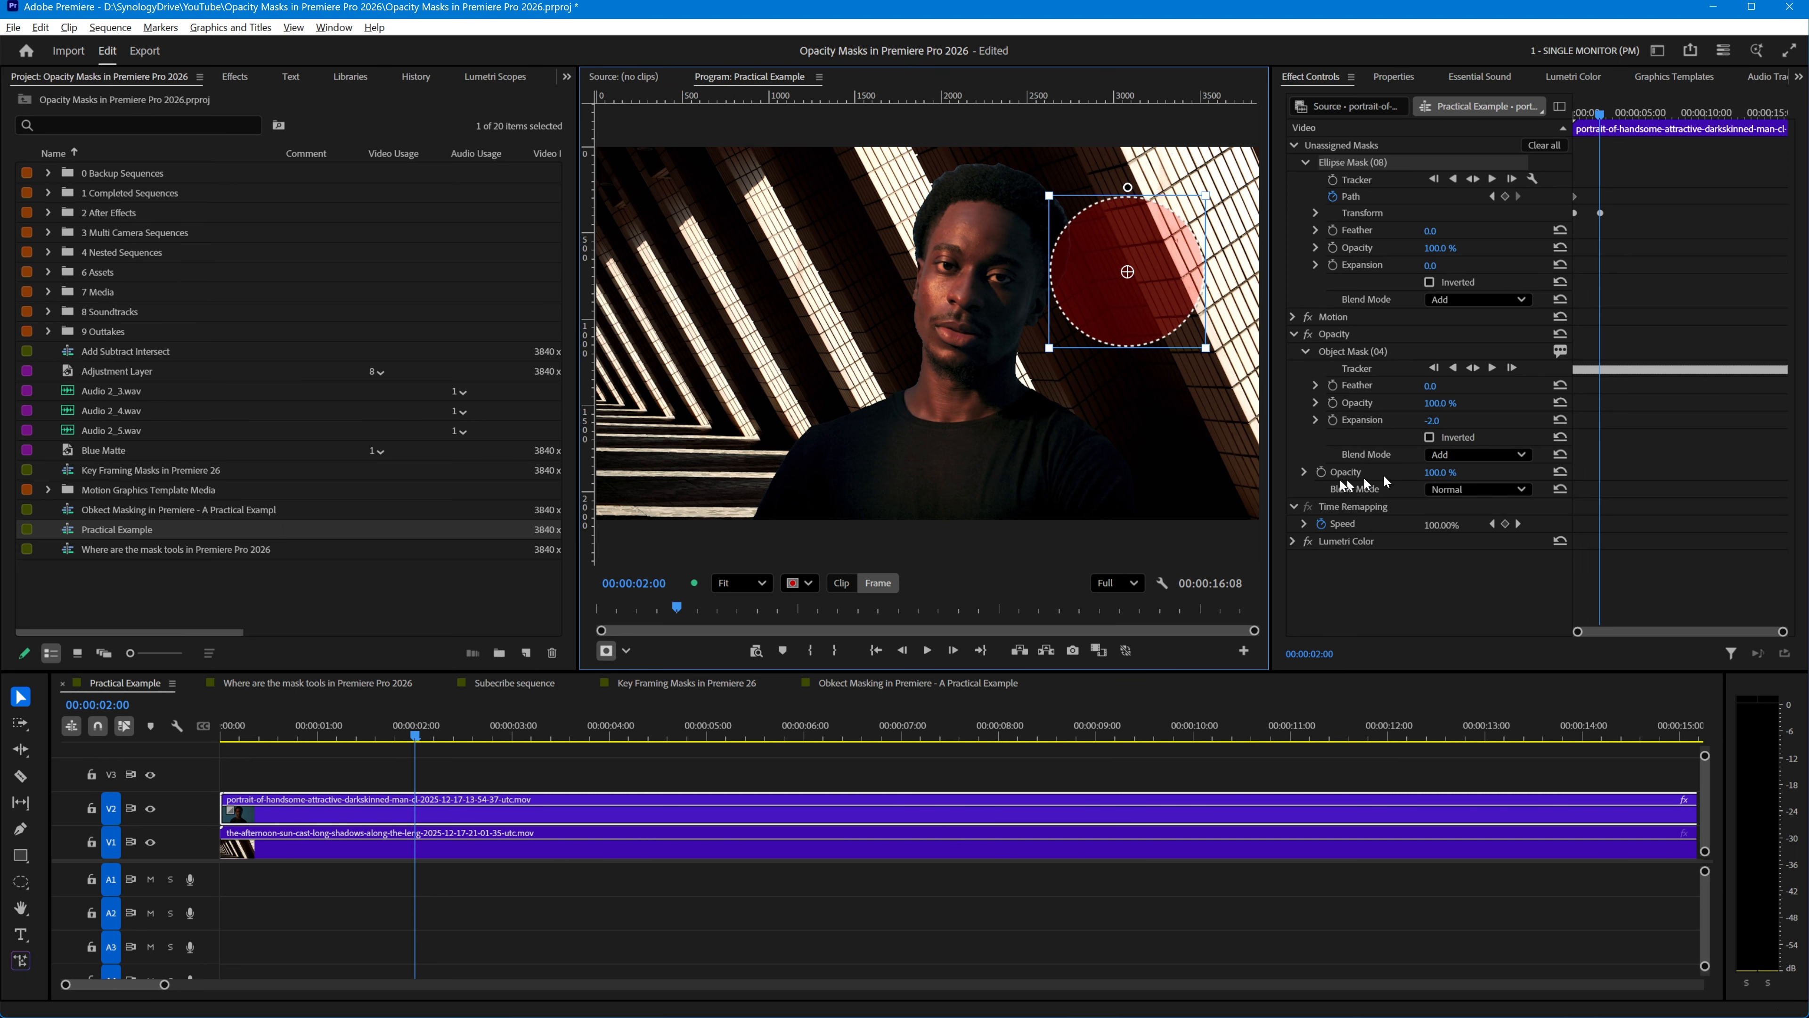
{"action": "left_click", "coordinate": [611, 734]}
{"action": "left_click_drag", "start_coordinate": [1172, 300], "coordinate": [1172, 444]}
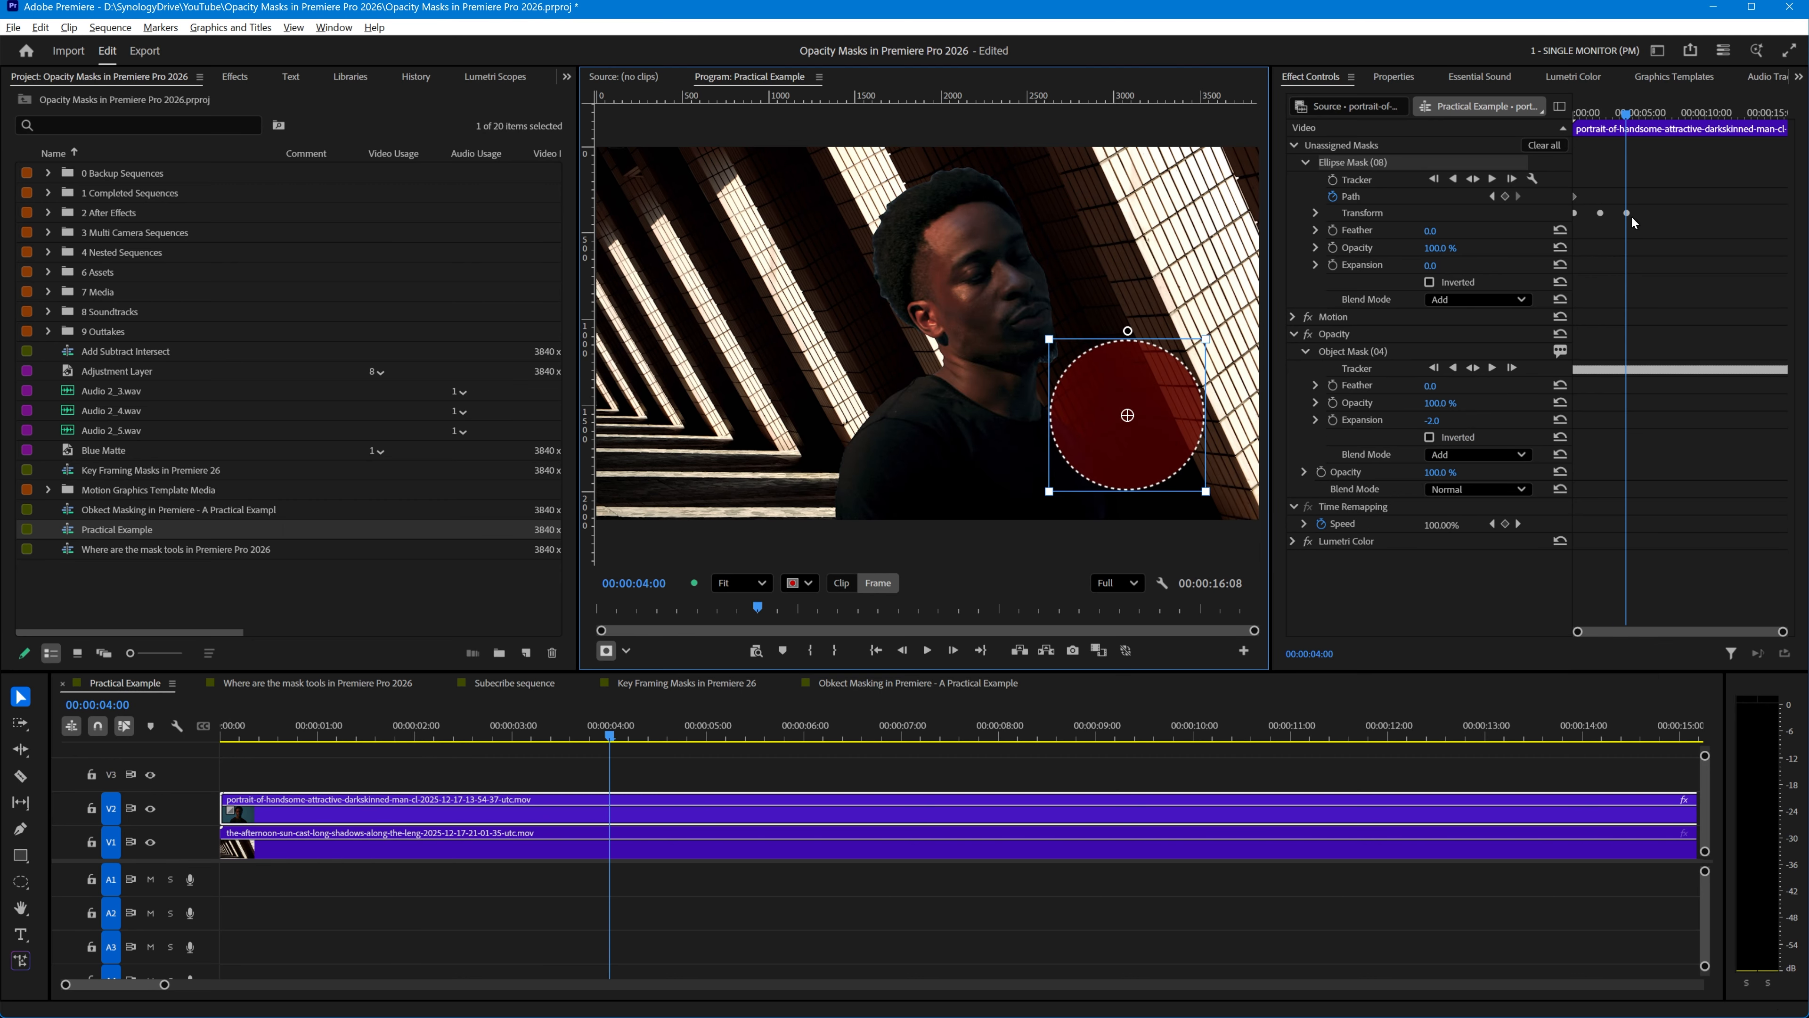
Step: Keyframe the ellipse mask at the picture's lower left at 00:00:05:24 and at its upper left at 00:00:08:00
{"action": "left_click", "coordinate": [802, 736]}
{"action": "left_click_drag", "start_coordinate": [1119, 475], "coordinate": [761, 467]}
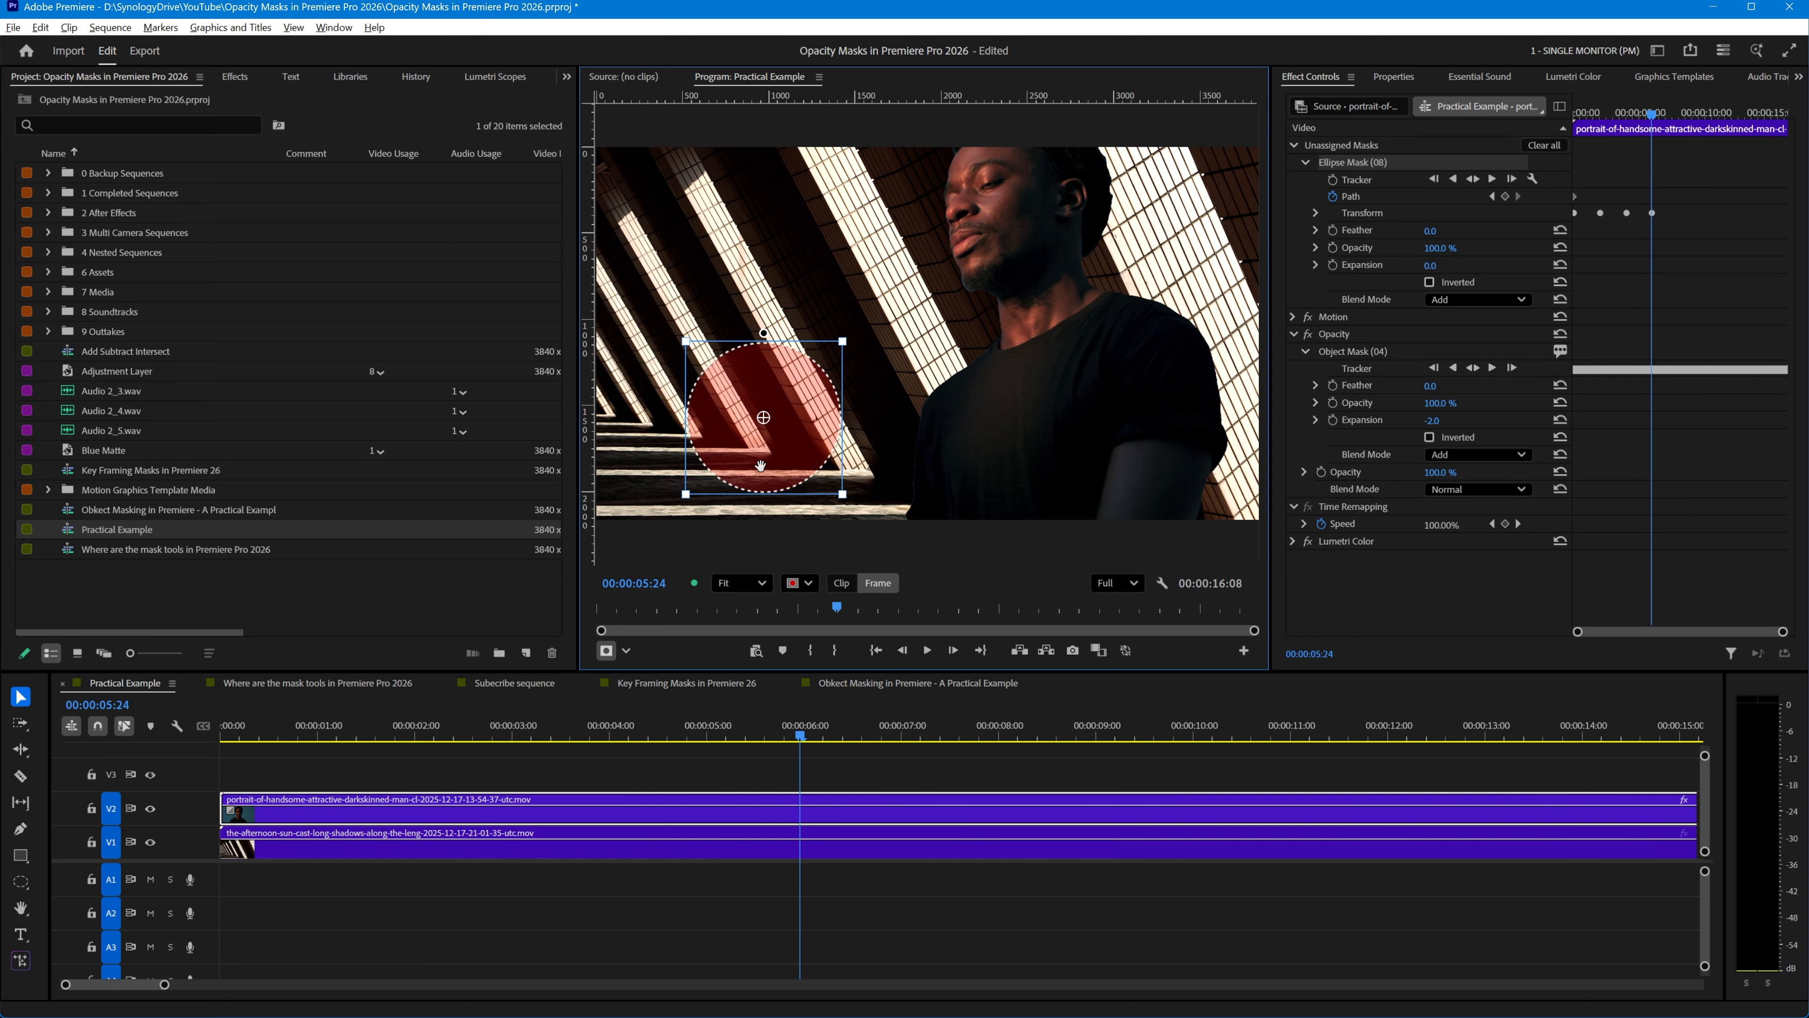
{"action": "left_click", "coordinate": [1000, 737]}
{"action": "left_click_drag", "start_coordinate": [792, 472], "coordinate": [769, 307]}
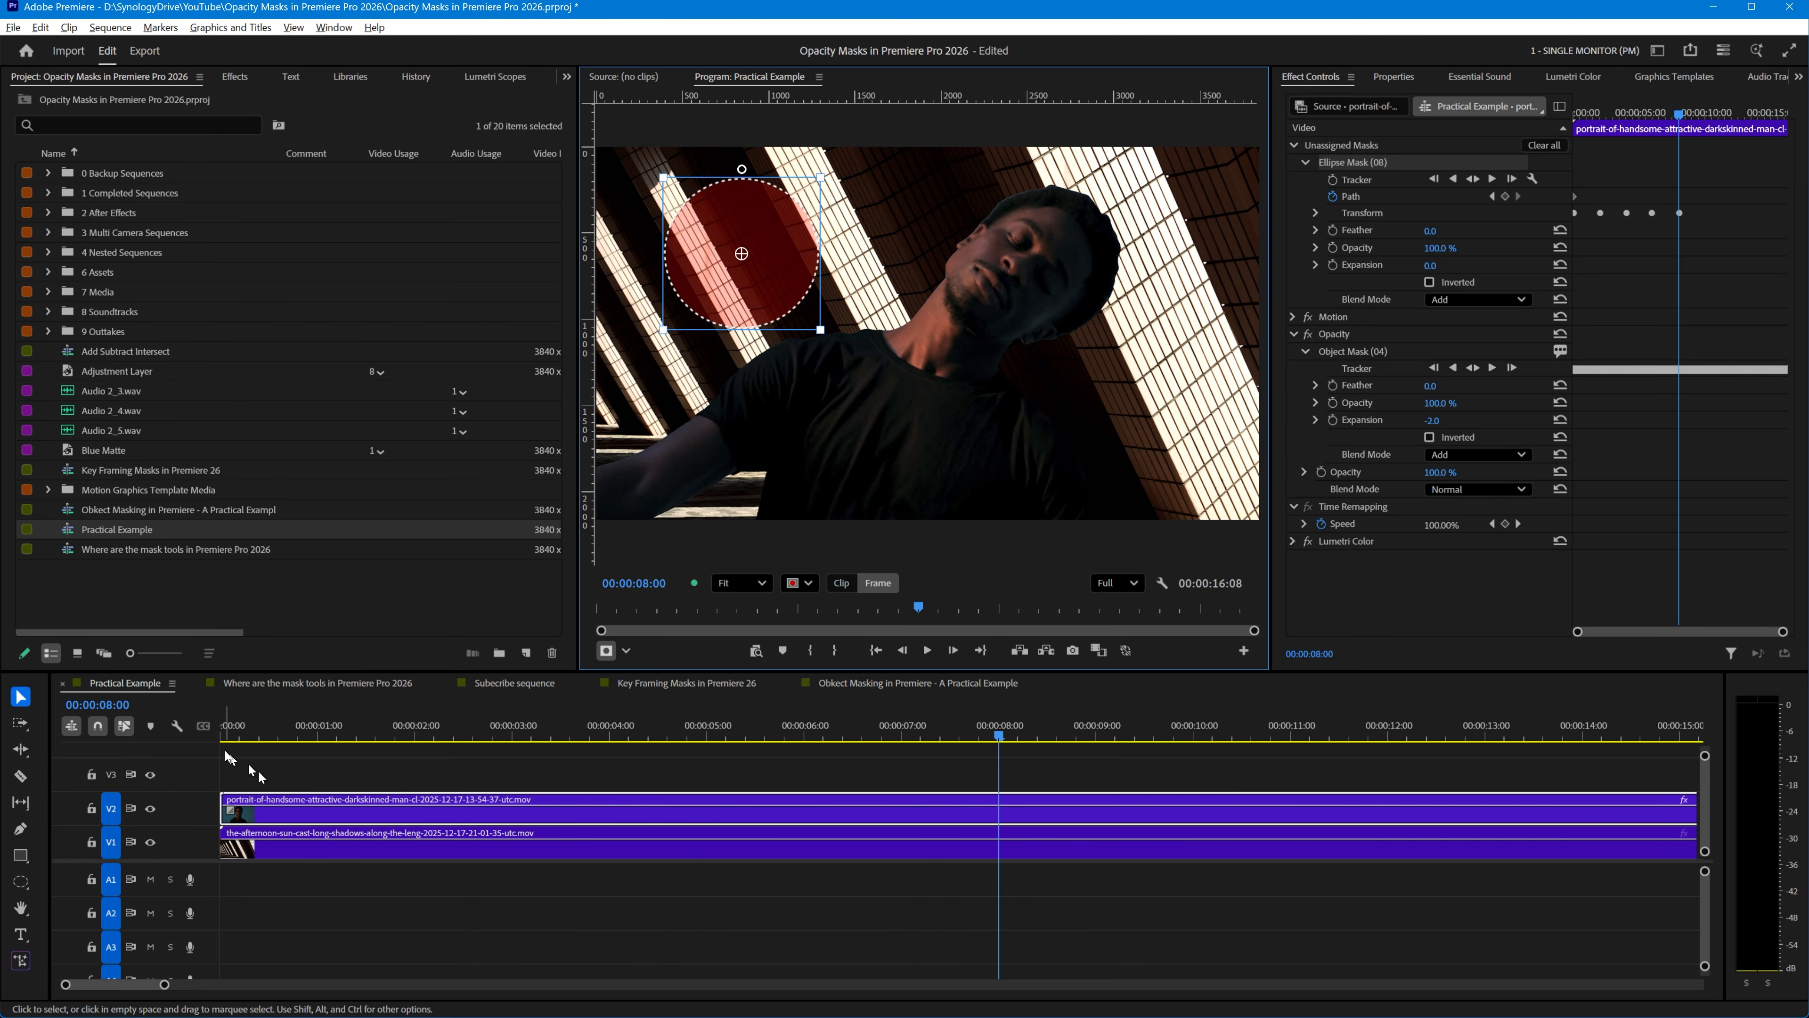
Step: Play the ellipse mask's animation from the start of the sequence
{"action": "left_click", "coordinate": [244, 736]}
{"action": "key", "text": "Home"}
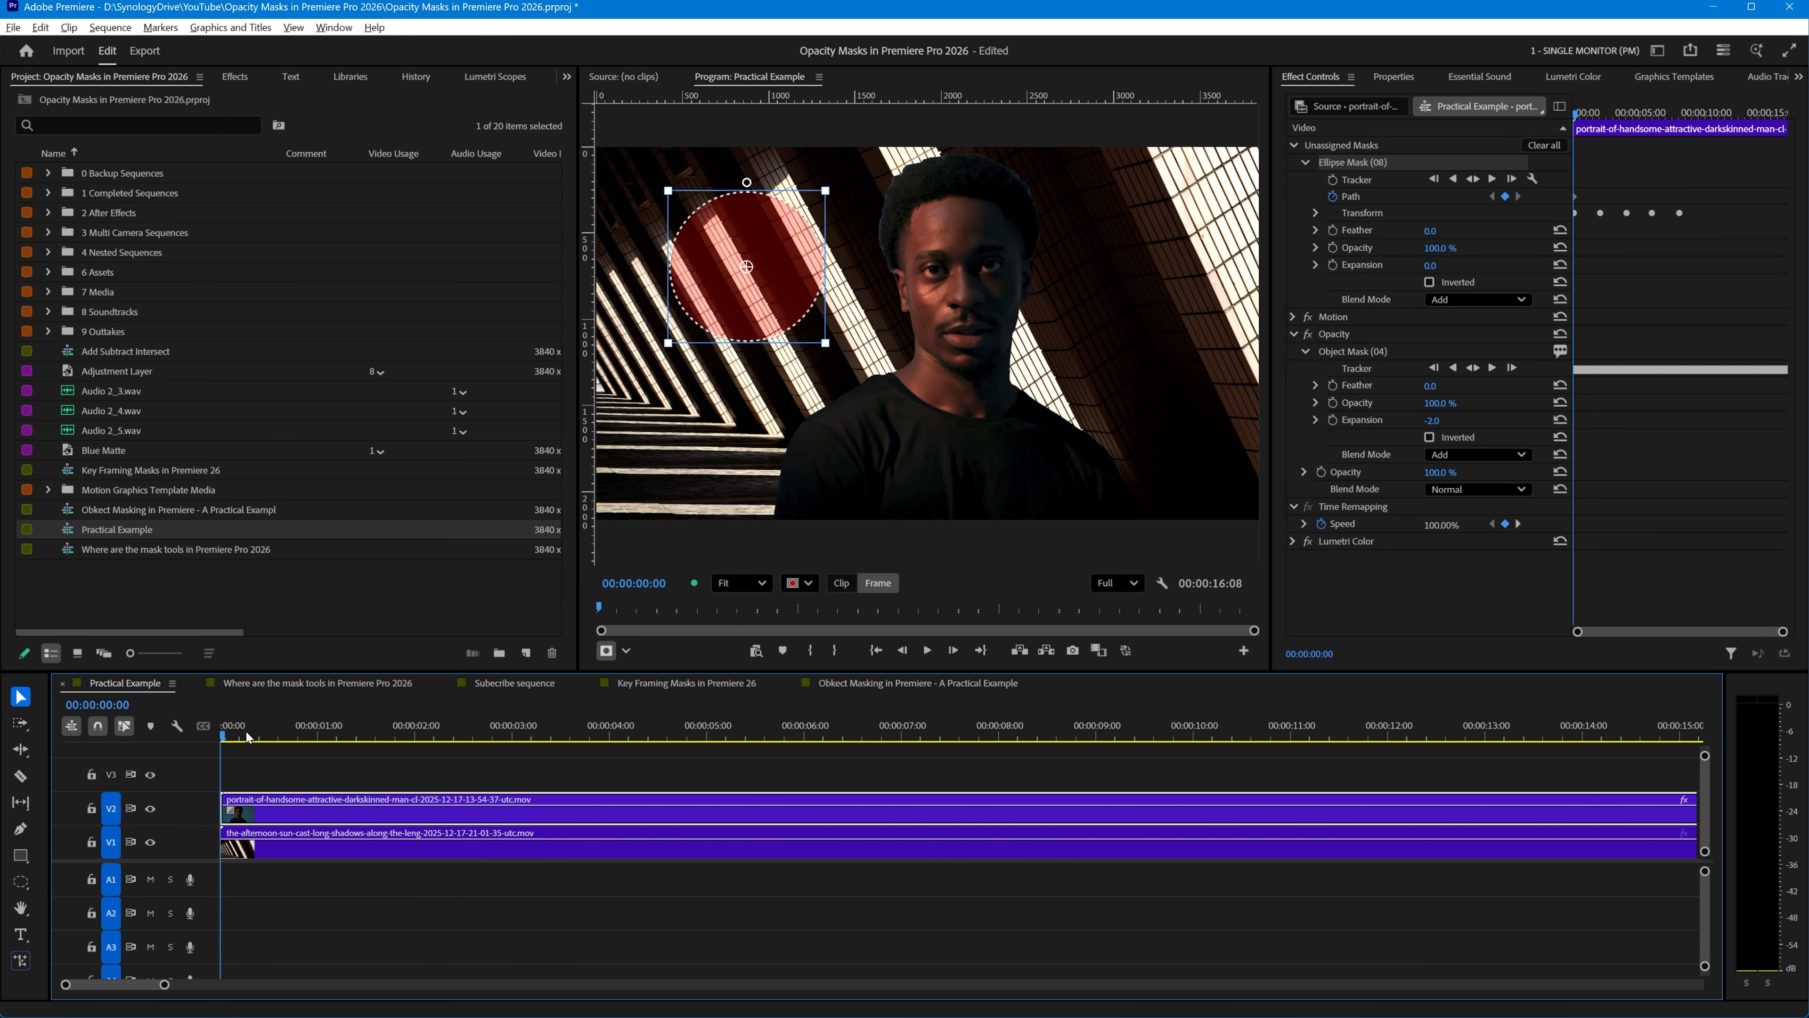
{"action": "key", "text": "space"}
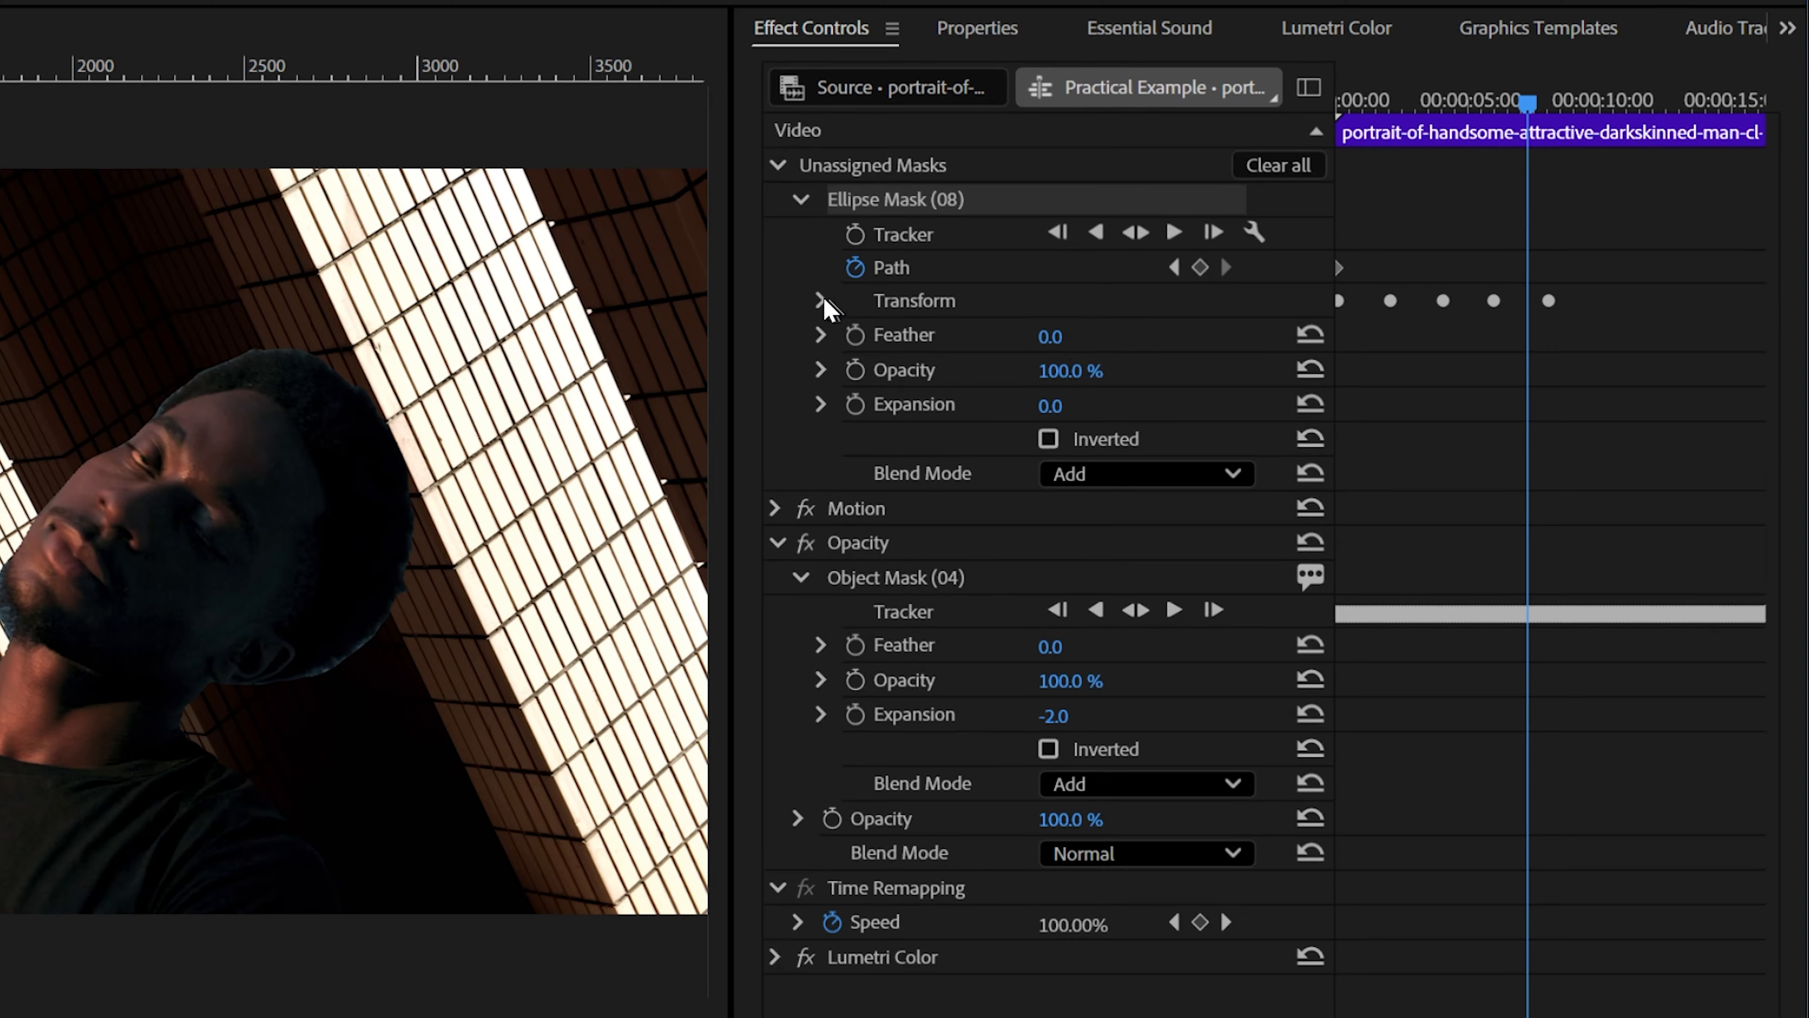
Step: Expand the ellipse mask's Transform and Position properties to examine the position keyframes
{"action": "left_click", "coordinate": [1255, 222]}
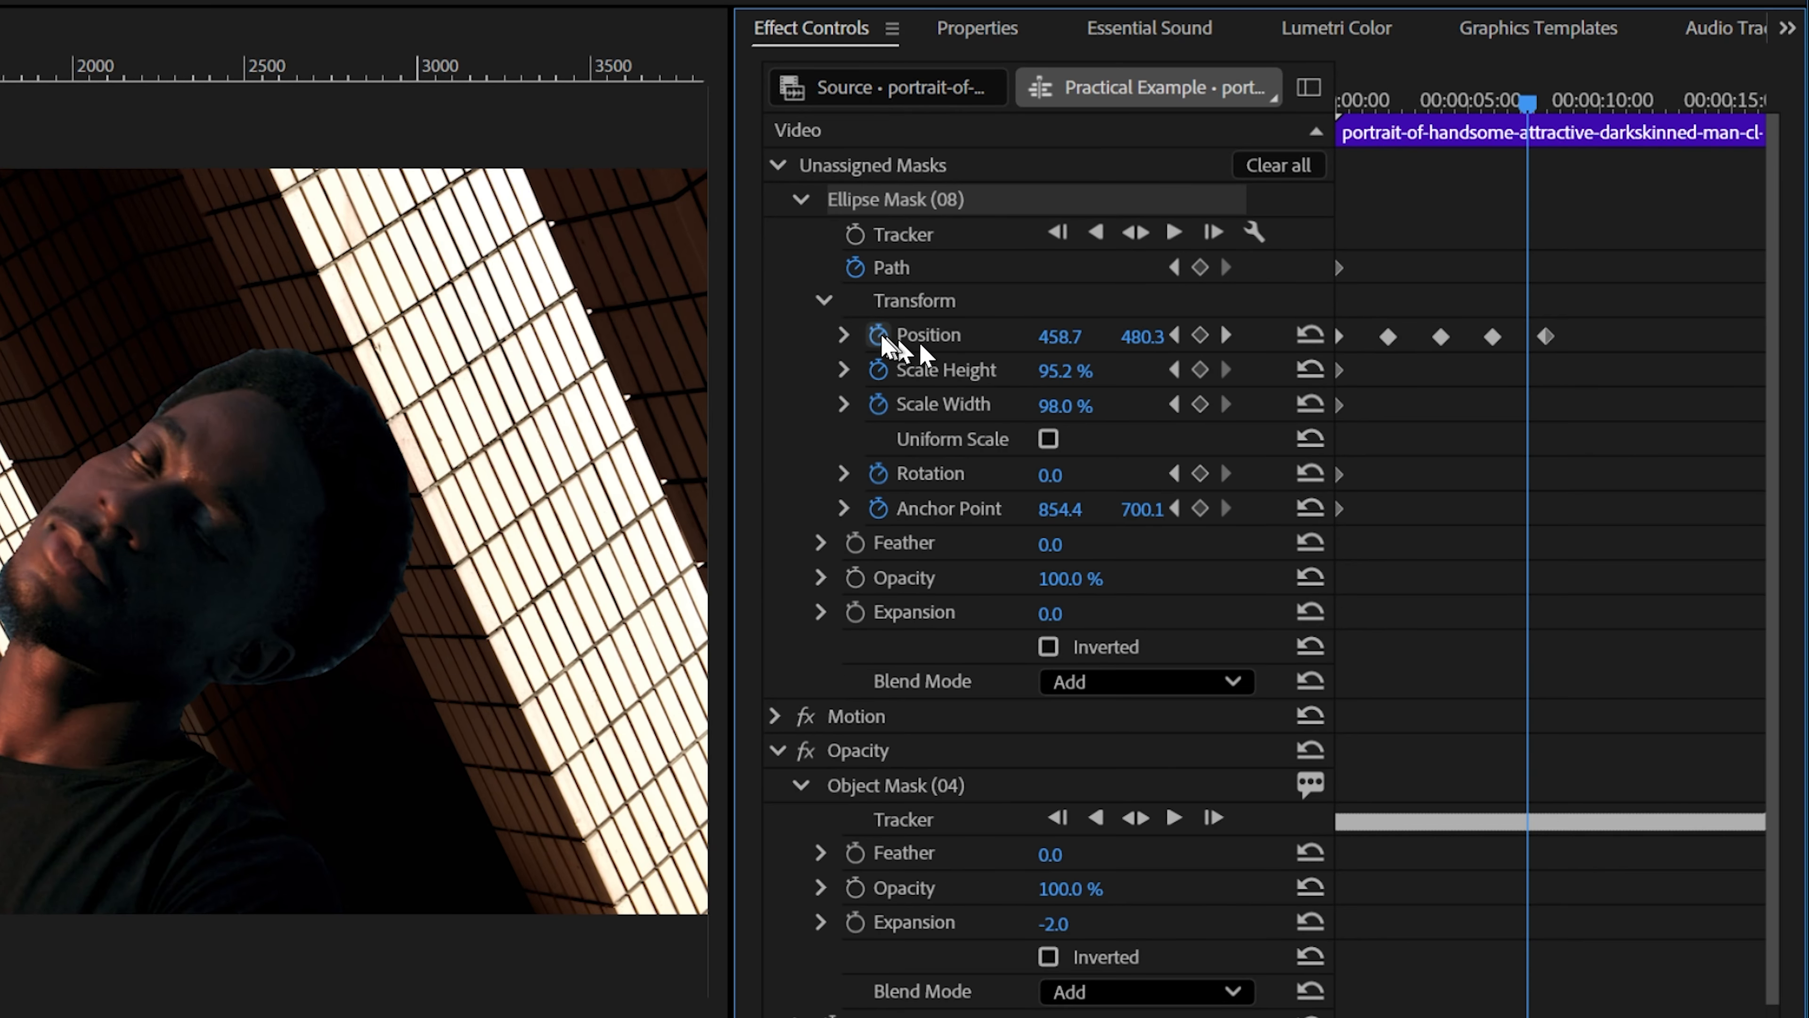
{"action": "left_click", "coordinate": [846, 332]}
{"action": "left_click", "coordinate": [1387, 336]}
Step: Return the playhead to 00:00:00:03 and change the unassigned ellipse mask to an opacity mask
{"action": "left_click_drag", "start_coordinate": [1526, 100], "coordinate": [1371, 173]}
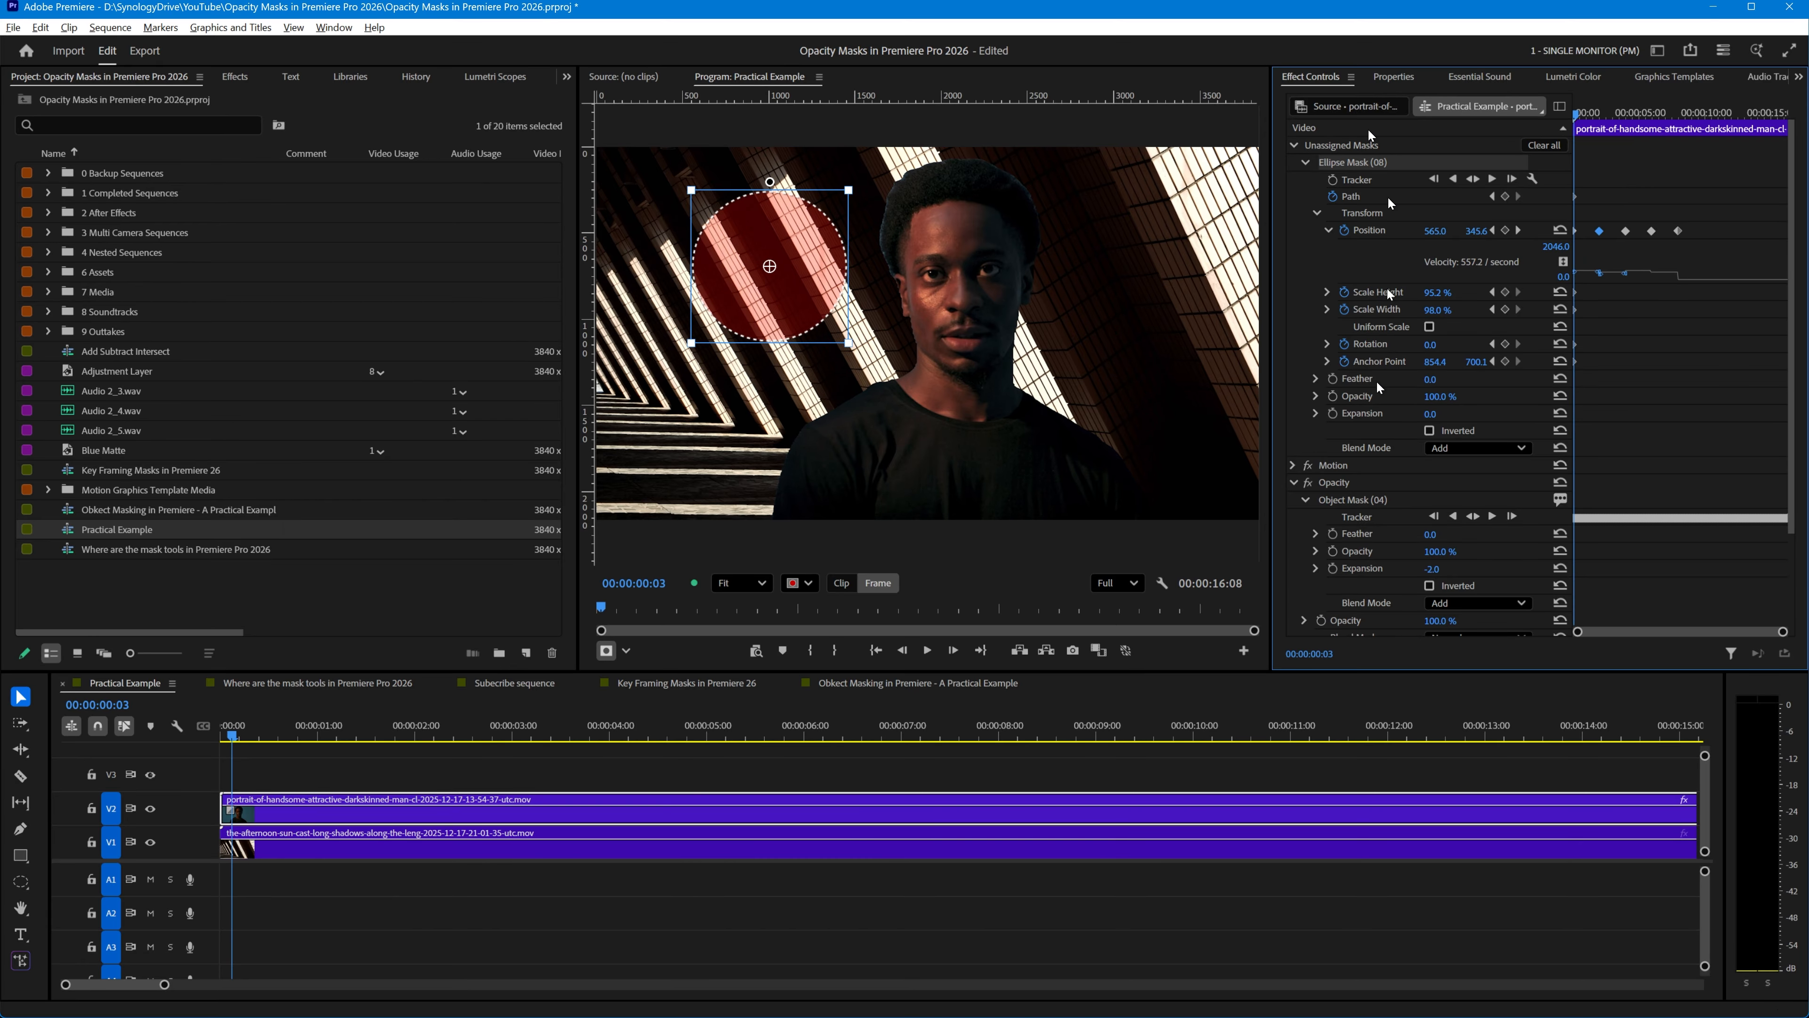
{"action": "right_click", "coordinate": [1330, 163]}
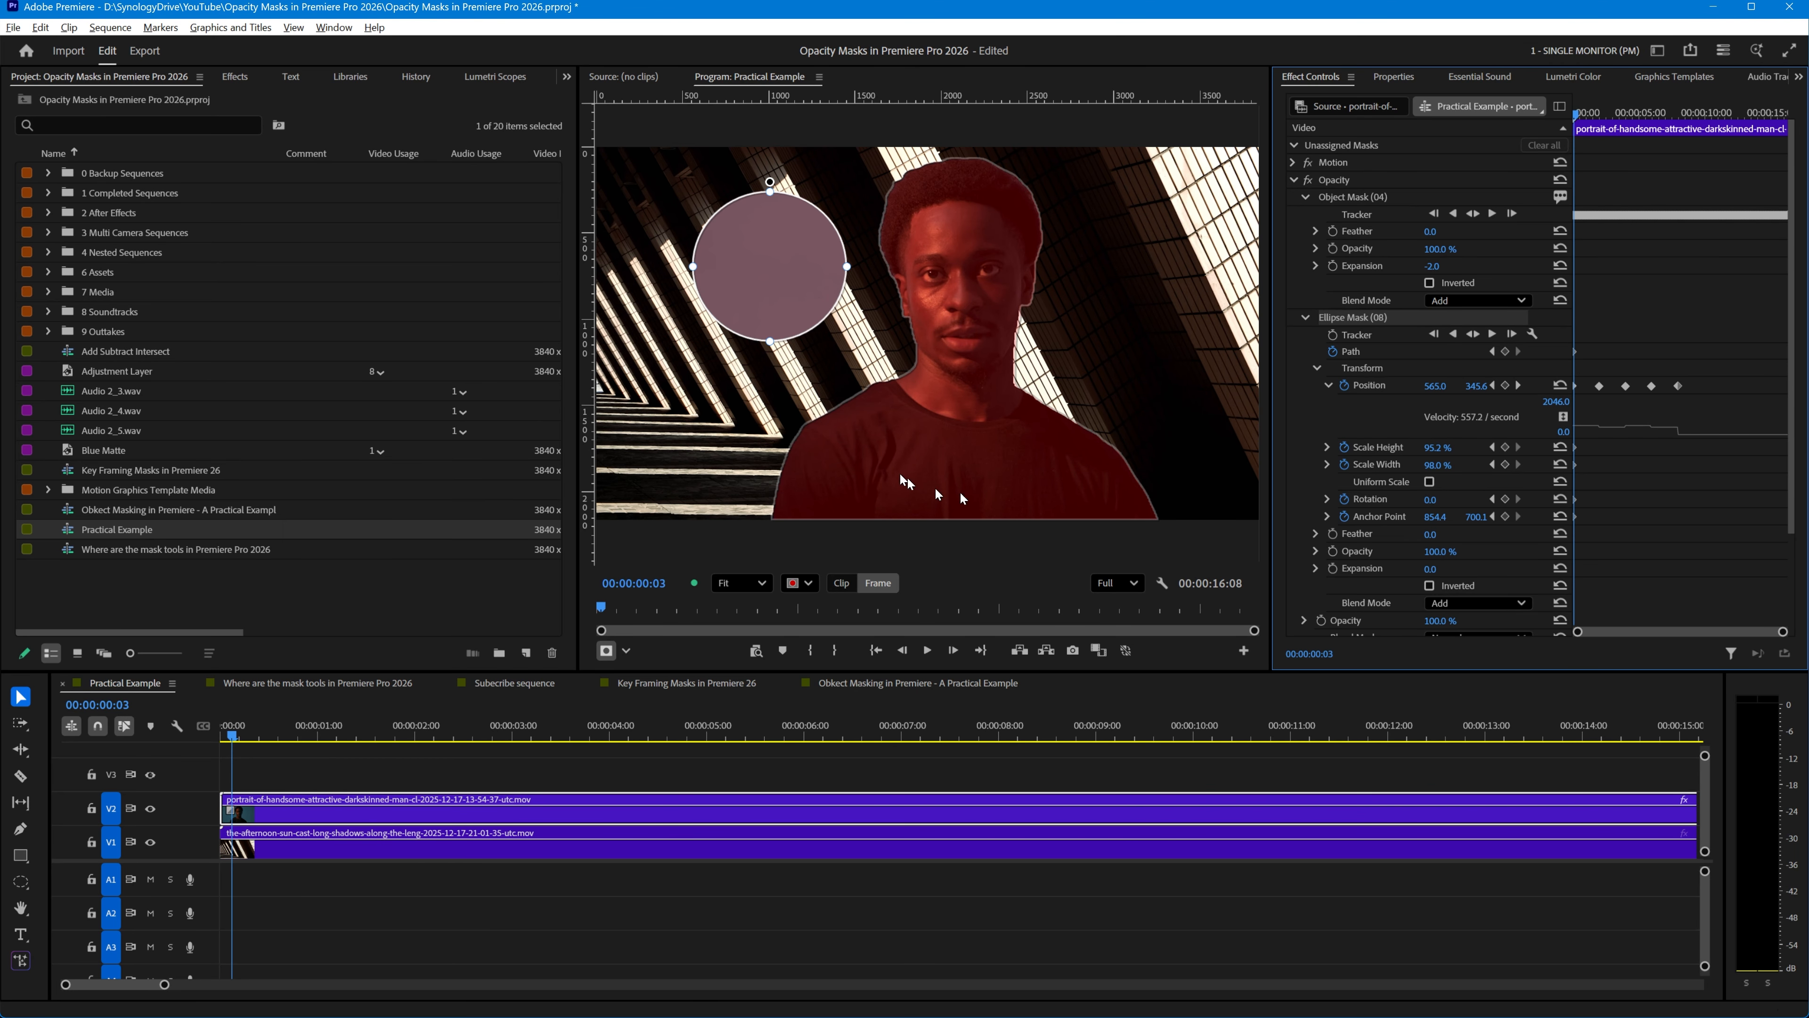
Step: Reposition the ellipse mask within the picture's upper left at 00:00:00:03, to about 555, 269
{"action": "mouse_move", "coordinate": [769, 263]}
{"action": "left_mouse_down"}
{"action": "mouse_move", "coordinate": [902, 251]}
{"action": "mouse_move", "coordinate": [738, 250]}
{"action": "mouse_move", "coordinate": [760, 232]}
{"action": "left_mouse_up"}
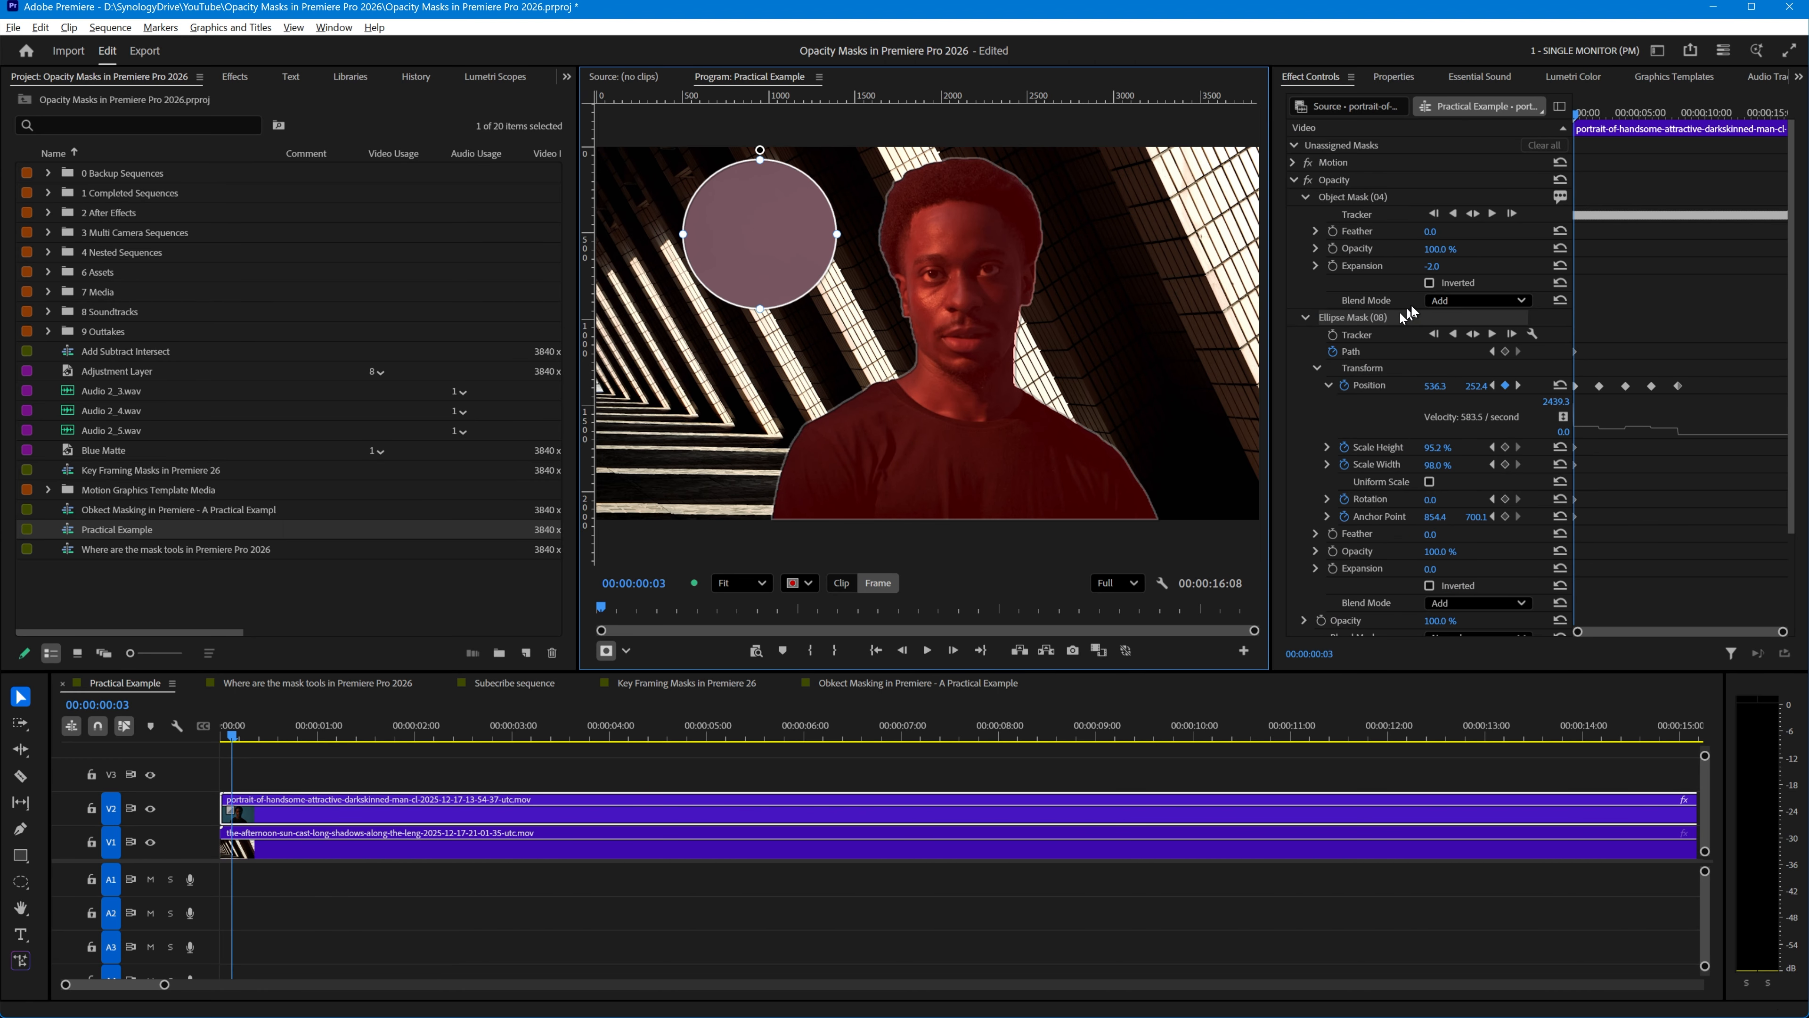
{"action": "left_click", "coordinate": [1458, 299]}
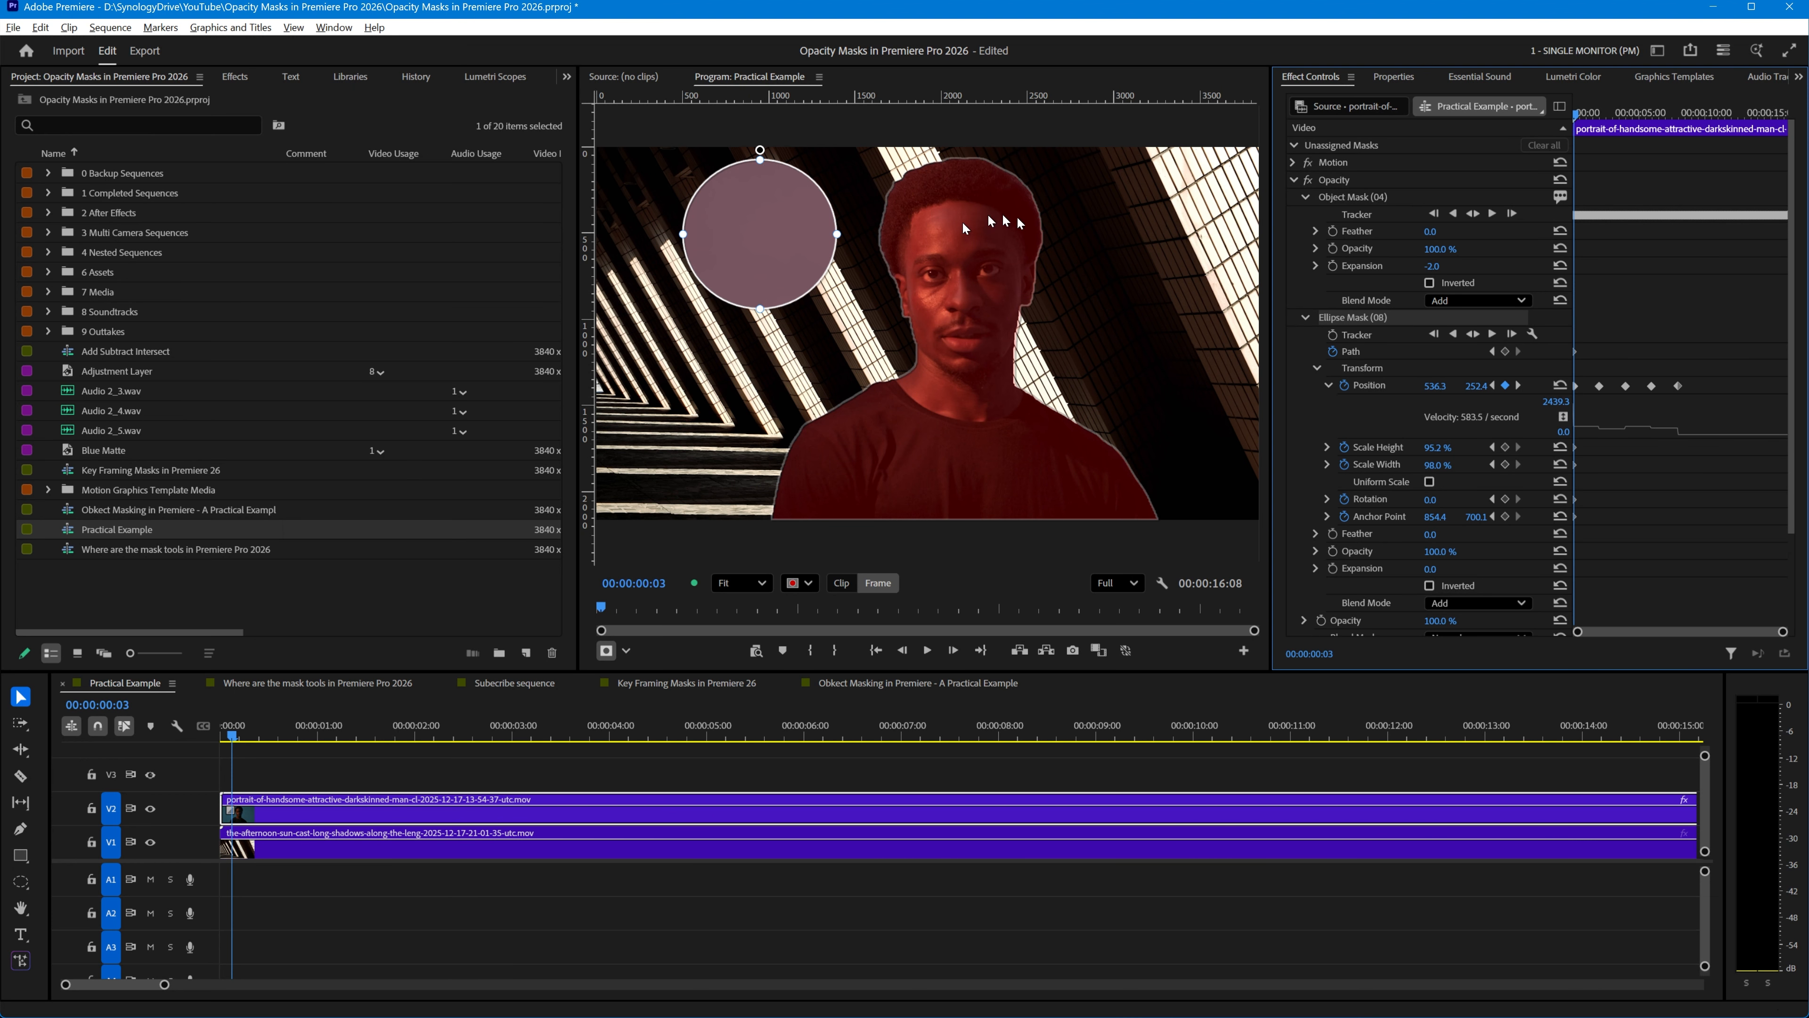
{"action": "left_click", "coordinate": [775, 233]}
{"action": "mouse_move", "coordinate": [775, 234]}
{"action": "left_mouse_down"}
{"action": "mouse_move", "coordinate": [841, 307]}
{"action": "mouse_move", "coordinate": [933, 203]}
{"action": "mouse_move", "coordinate": [781, 237]}
{"action": "left_mouse_up"}
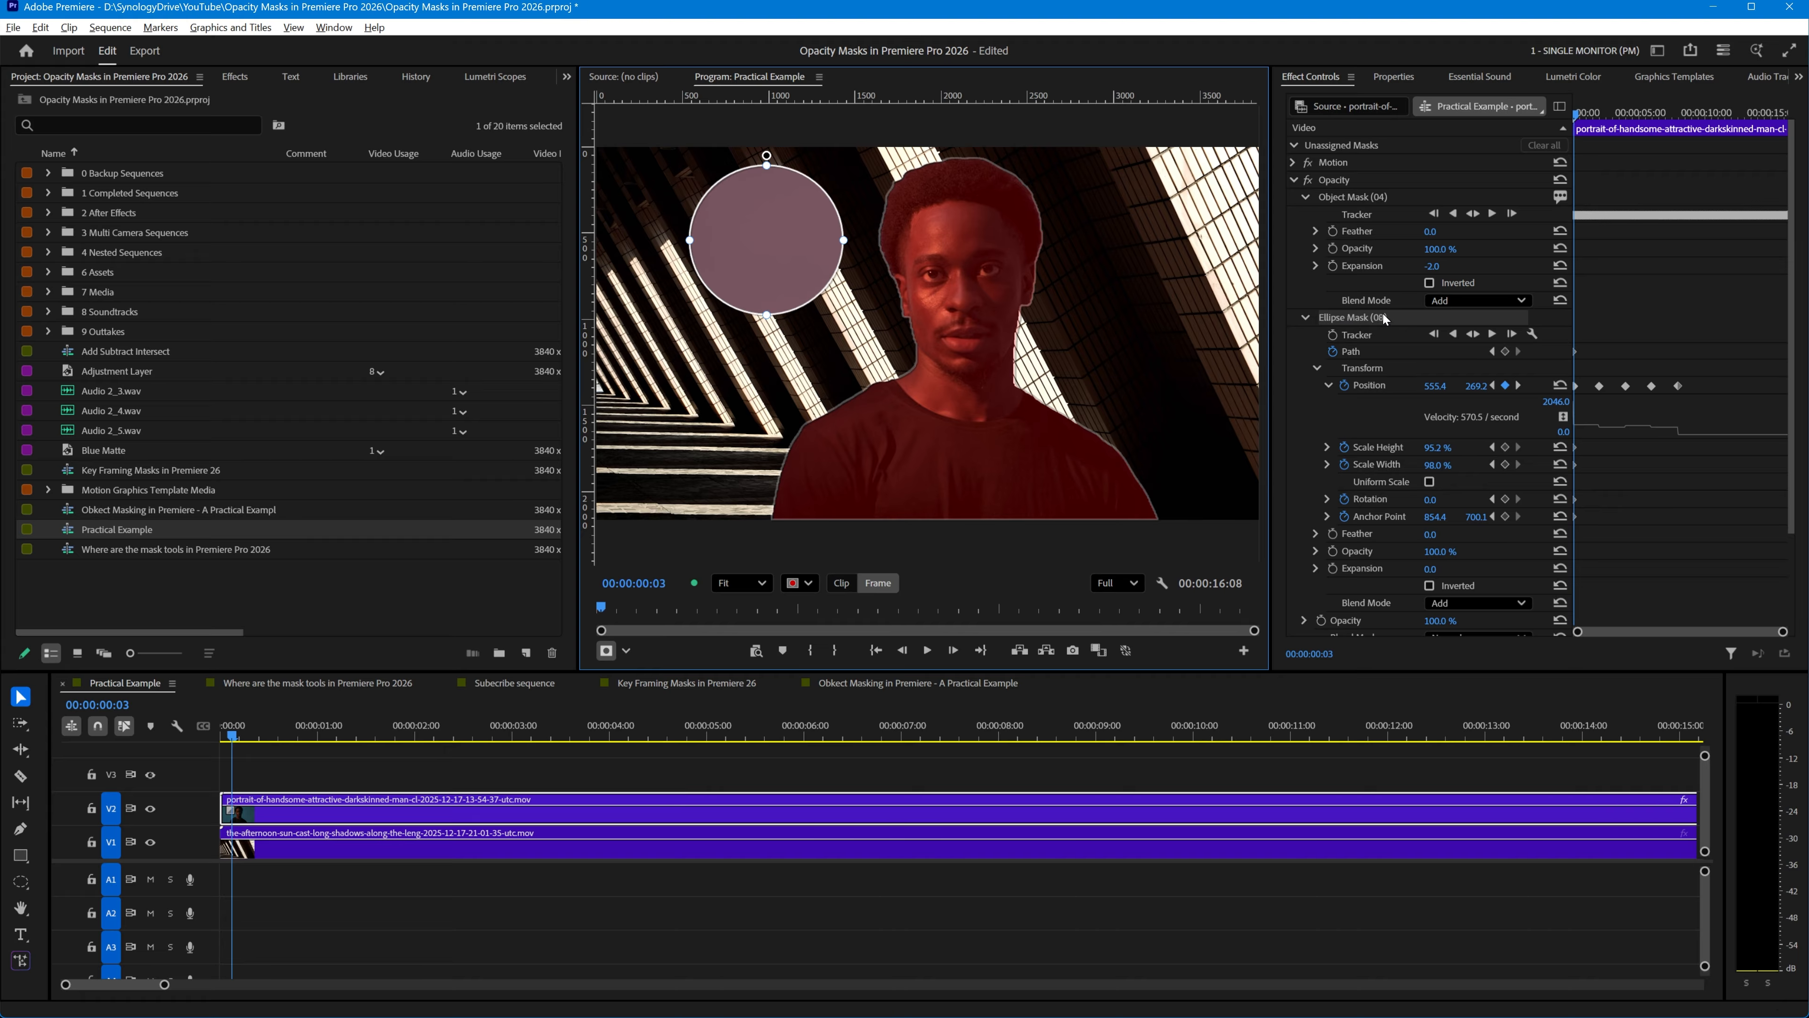
Step: Set the ellipse mask's blend mode to Subtract and move the mask to about 591, 315 over the background
{"action": "left_click", "coordinate": [1459, 605]}
{"action": "left_click", "coordinate": [1473, 640]}
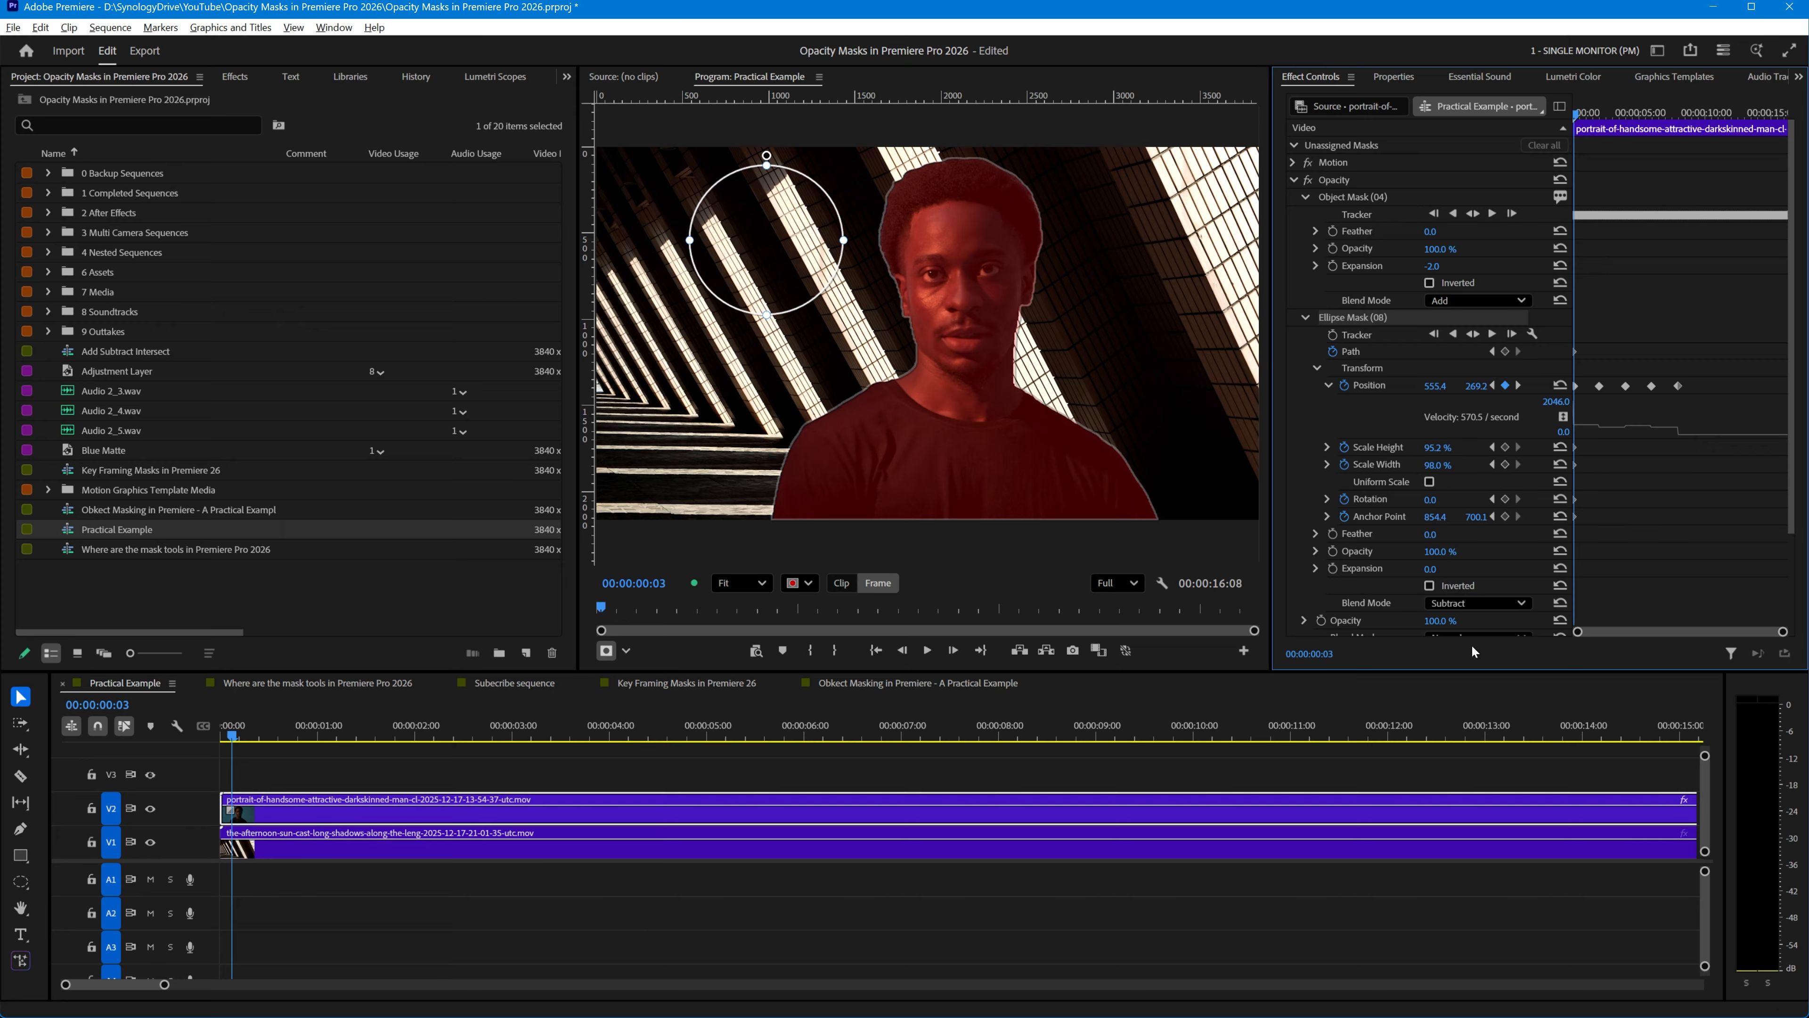
{"action": "mouse_move", "coordinate": [762, 225]}
{"action": "left_mouse_down"}
{"action": "mouse_move", "coordinate": [1056, 266]}
{"action": "mouse_move", "coordinate": [1092, 213]}
{"action": "mouse_move", "coordinate": [935, 202]}
{"action": "mouse_move", "coordinate": [926, 298]}
{"action": "mouse_move", "coordinate": [1083, 399]}
{"action": "mouse_move", "coordinate": [883, 470]}
{"action": "mouse_move", "coordinate": [1069, 468]}
{"action": "mouse_move", "coordinate": [1061, 256]}
{"action": "mouse_move", "coordinate": [783, 246]}
{"action": "mouse_move", "coordinate": [918, 223]}
{"action": "mouse_move", "coordinate": [1004, 171]}
{"action": "mouse_move", "coordinate": [801, 221]}
{"action": "mouse_move", "coordinate": [782, 244]}
{"action": "left_mouse_up"}
Step: Set the ellipse mask's blend mode to Intersect and move the mask to about 563, 260
{"action": "left_click", "coordinate": [1460, 607]}
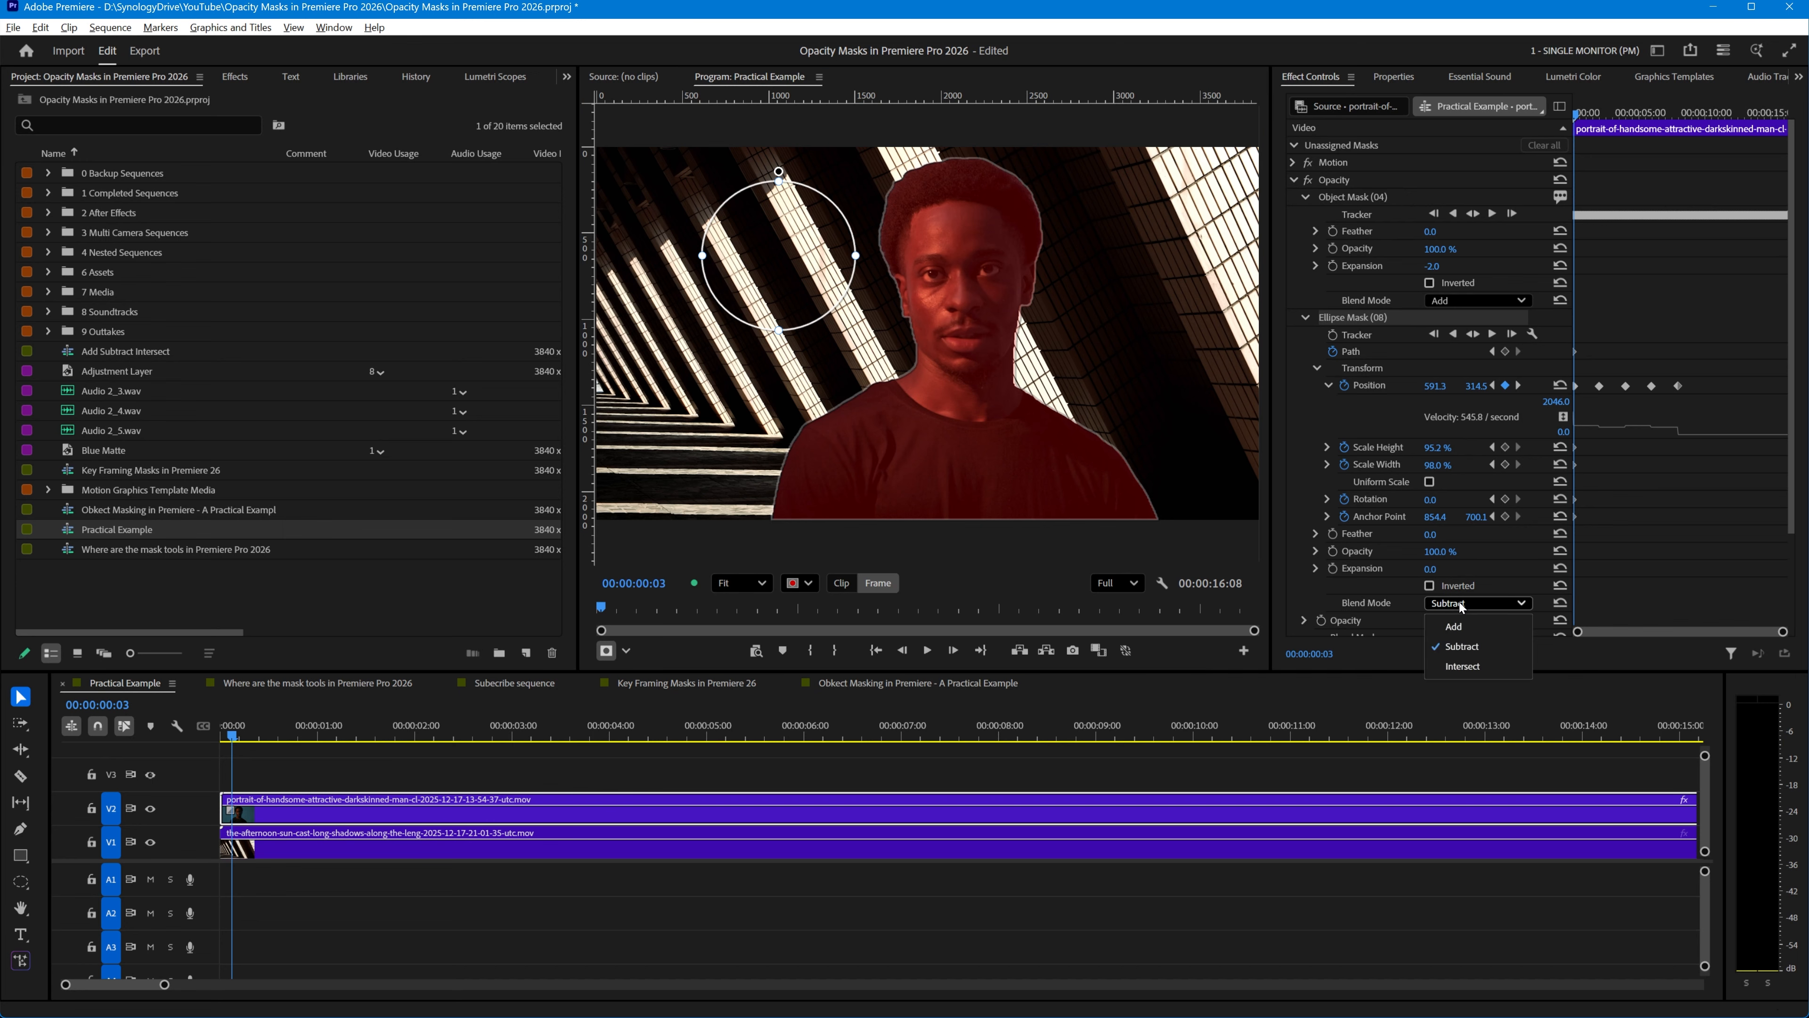
{"action": "left_click", "coordinate": [1454, 659]}
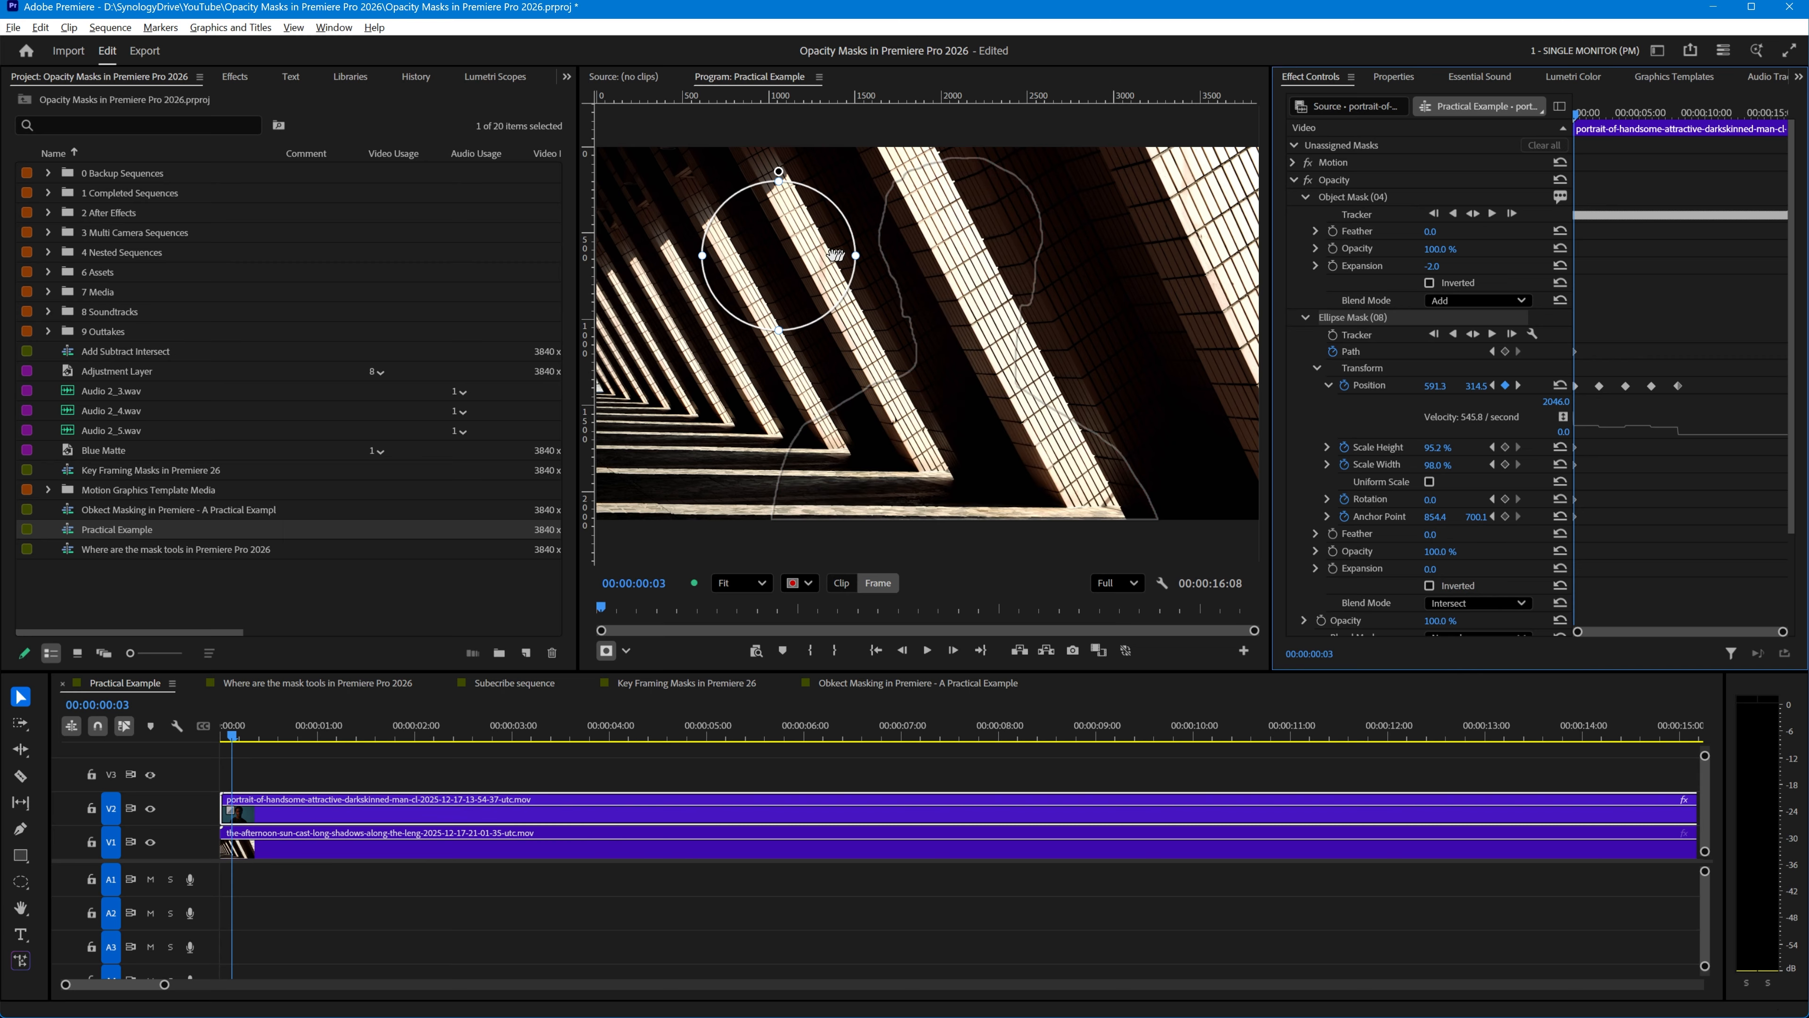
{"action": "mouse_move", "coordinate": [778, 250]}
{"action": "left_mouse_down"}
{"action": "mouse_move", "coordinate": [870, 247]}
{"action": "mouse_move", "coordinate": [899, 209]}
{"action": "mouse_move", "coordinate": [871, 243]}
{"action": "mouse_move", "coordinate": [835, 217]}
{"action": "mouse_move", "coordinate": [883, 276]}
{"action": "mouse_move", "coordinate": [924, 229]}
{"action": "mouse_move", "coordinate": [867, 221]}
{"action": "mouse_move", "coordinate": [826, 246]}
{"action": "mouse_move", "coordinate": [939, 225]}
{"action": "mouse_move", "coordinate": [787, 231]}
{"action": "left_mouse_up"}
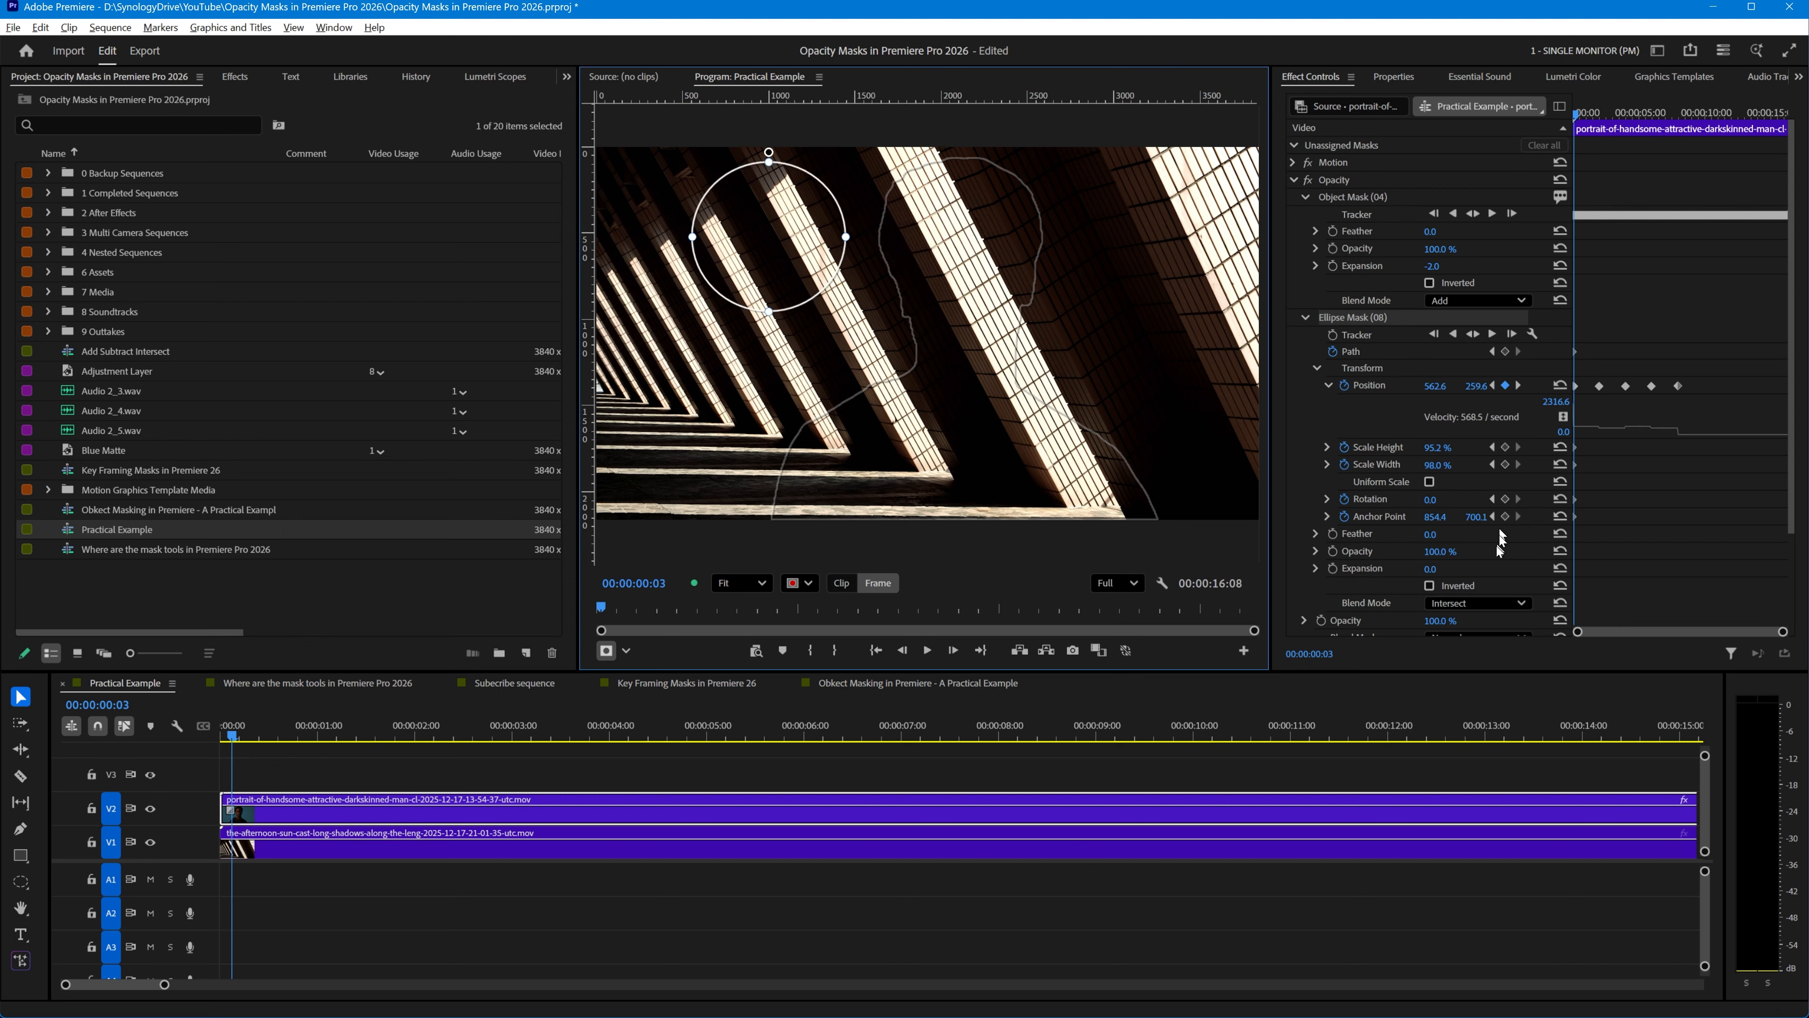
Step: Set the ellipse mask's blend mode back to Add and move the mask to about 510, 343
{"action": "left_click", "coordinate": [1486, 602]}
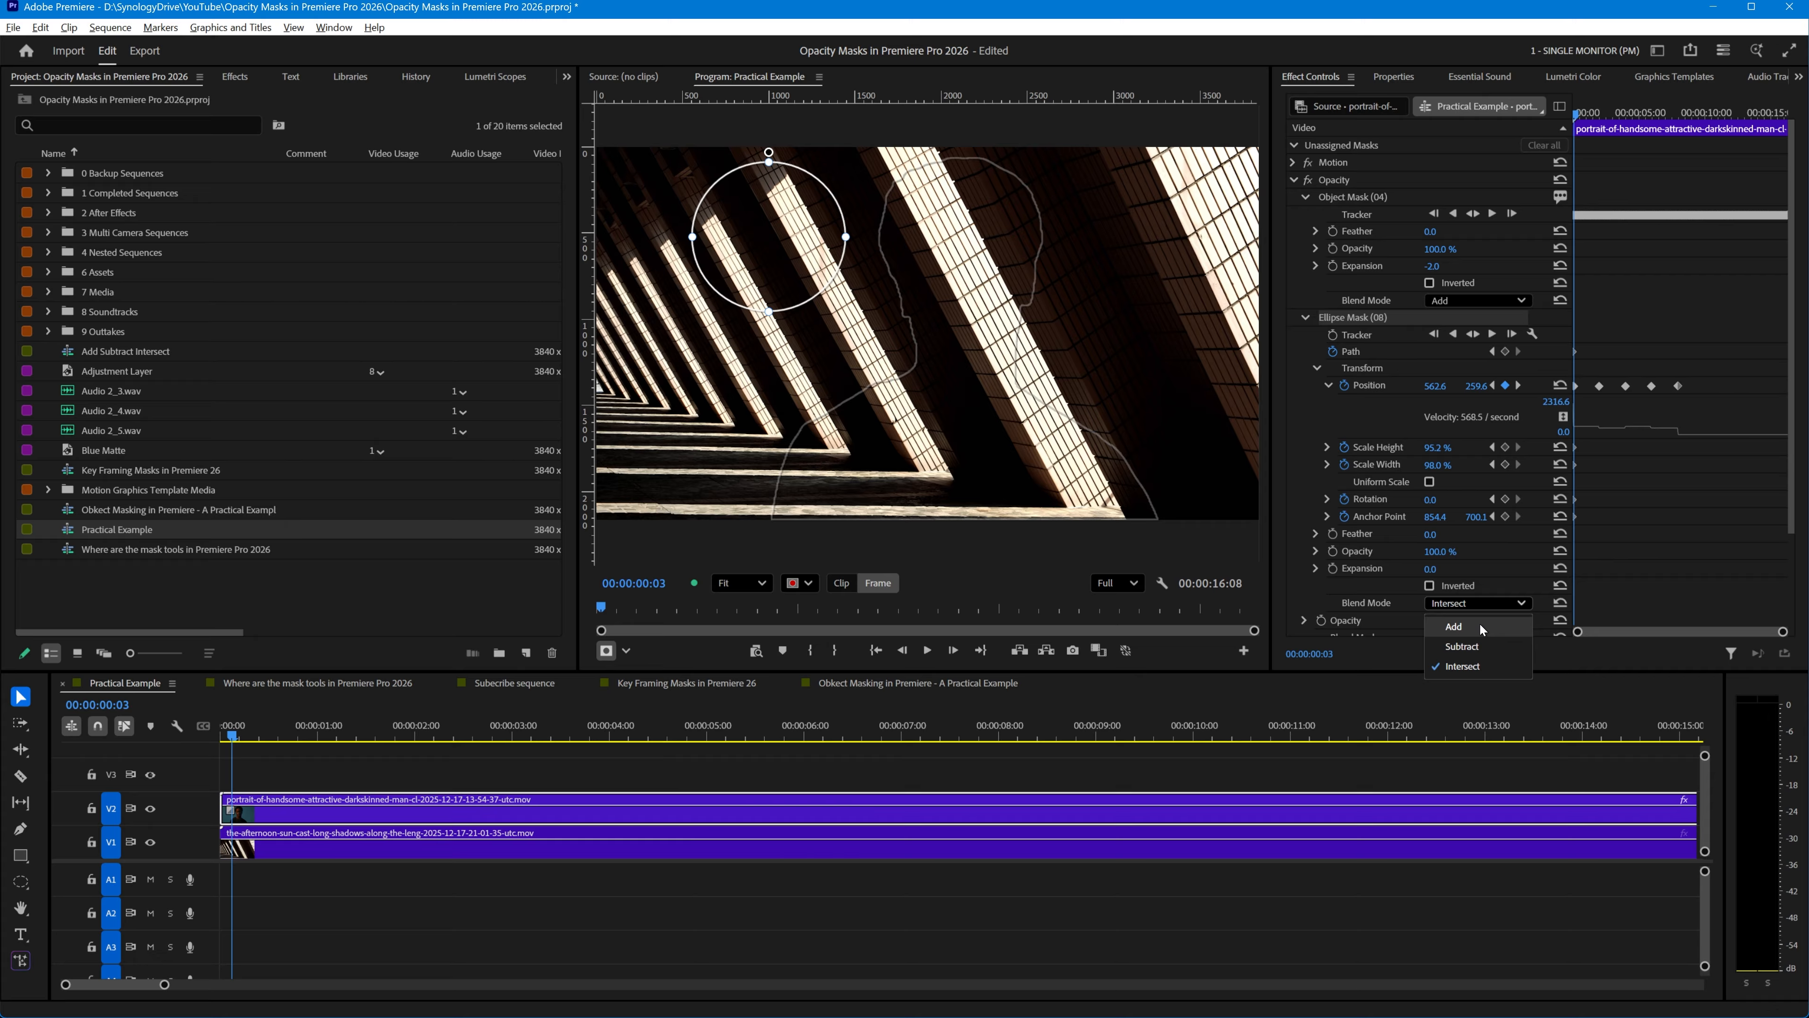
{"action": "left_click", "coordinate": [1481, 627]}
{"action": "mouse_move", "coordinate": [757, 258]}
{"action": "left_mouse_down"}
{"action": "mouse_move", "coordinate": [936, 188]}
{"action": "mouse_move", "coordinate": [920, 257]}
{"action": "mouse_move", "coordinate": [744, 264]}
{"action": "left_mouse_up"}
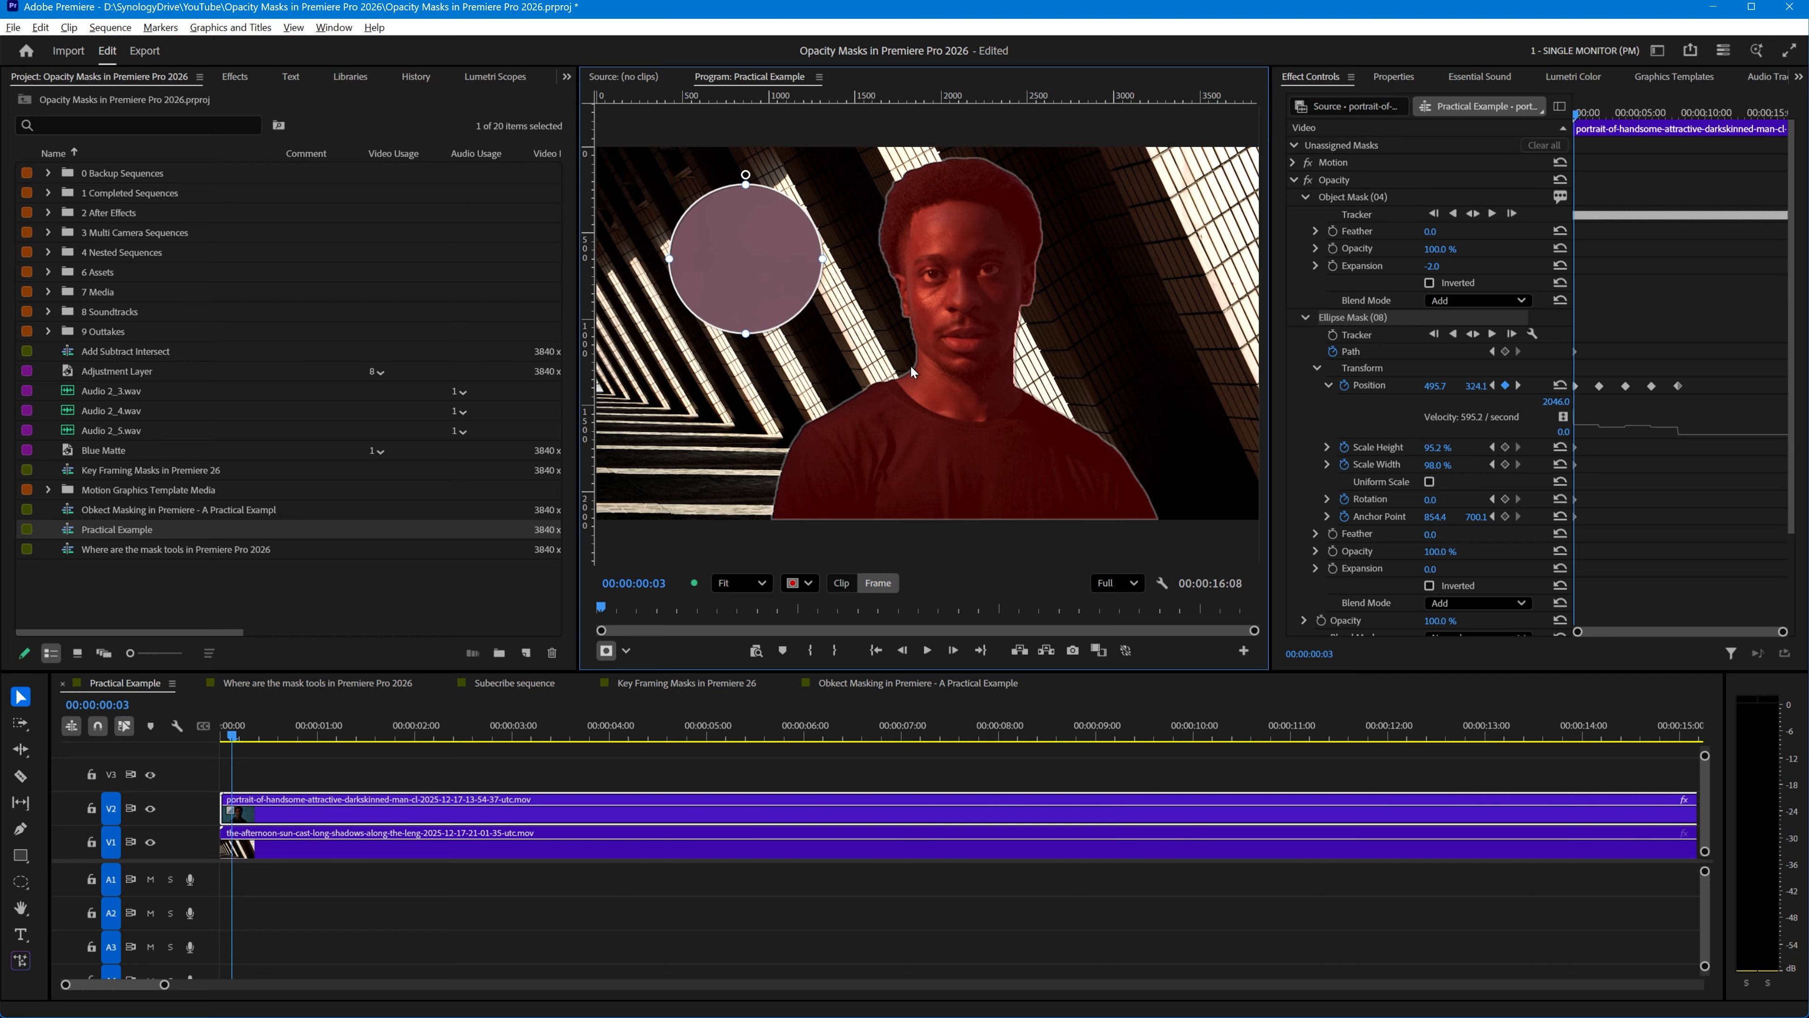
{"action": "left_click_drag", "start_coordinate": [706, 292], "coordinate": [711, 298]}
Step: Switch the Program Monitor's Clip/Frame option to Clip and back to Frame
{"action": "left_click", "coordinate": [843, 581]}
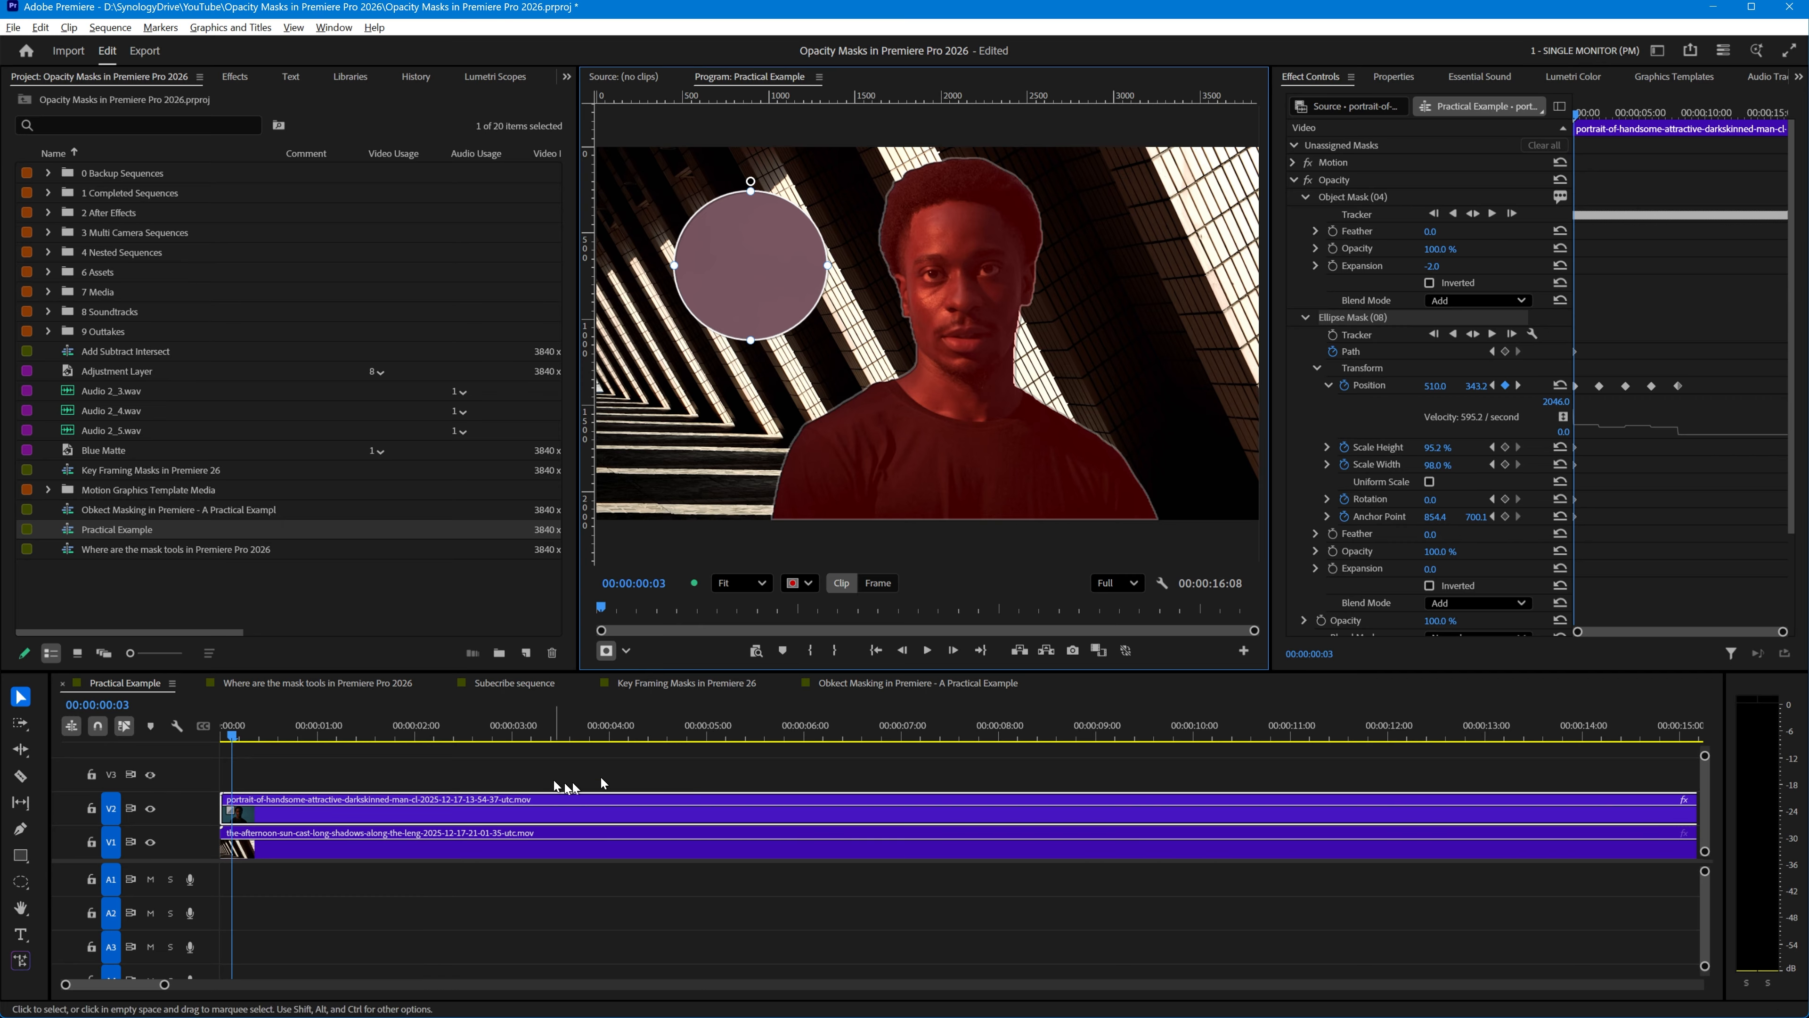
{"action": "left_click", "coordinate": [872, 583]}
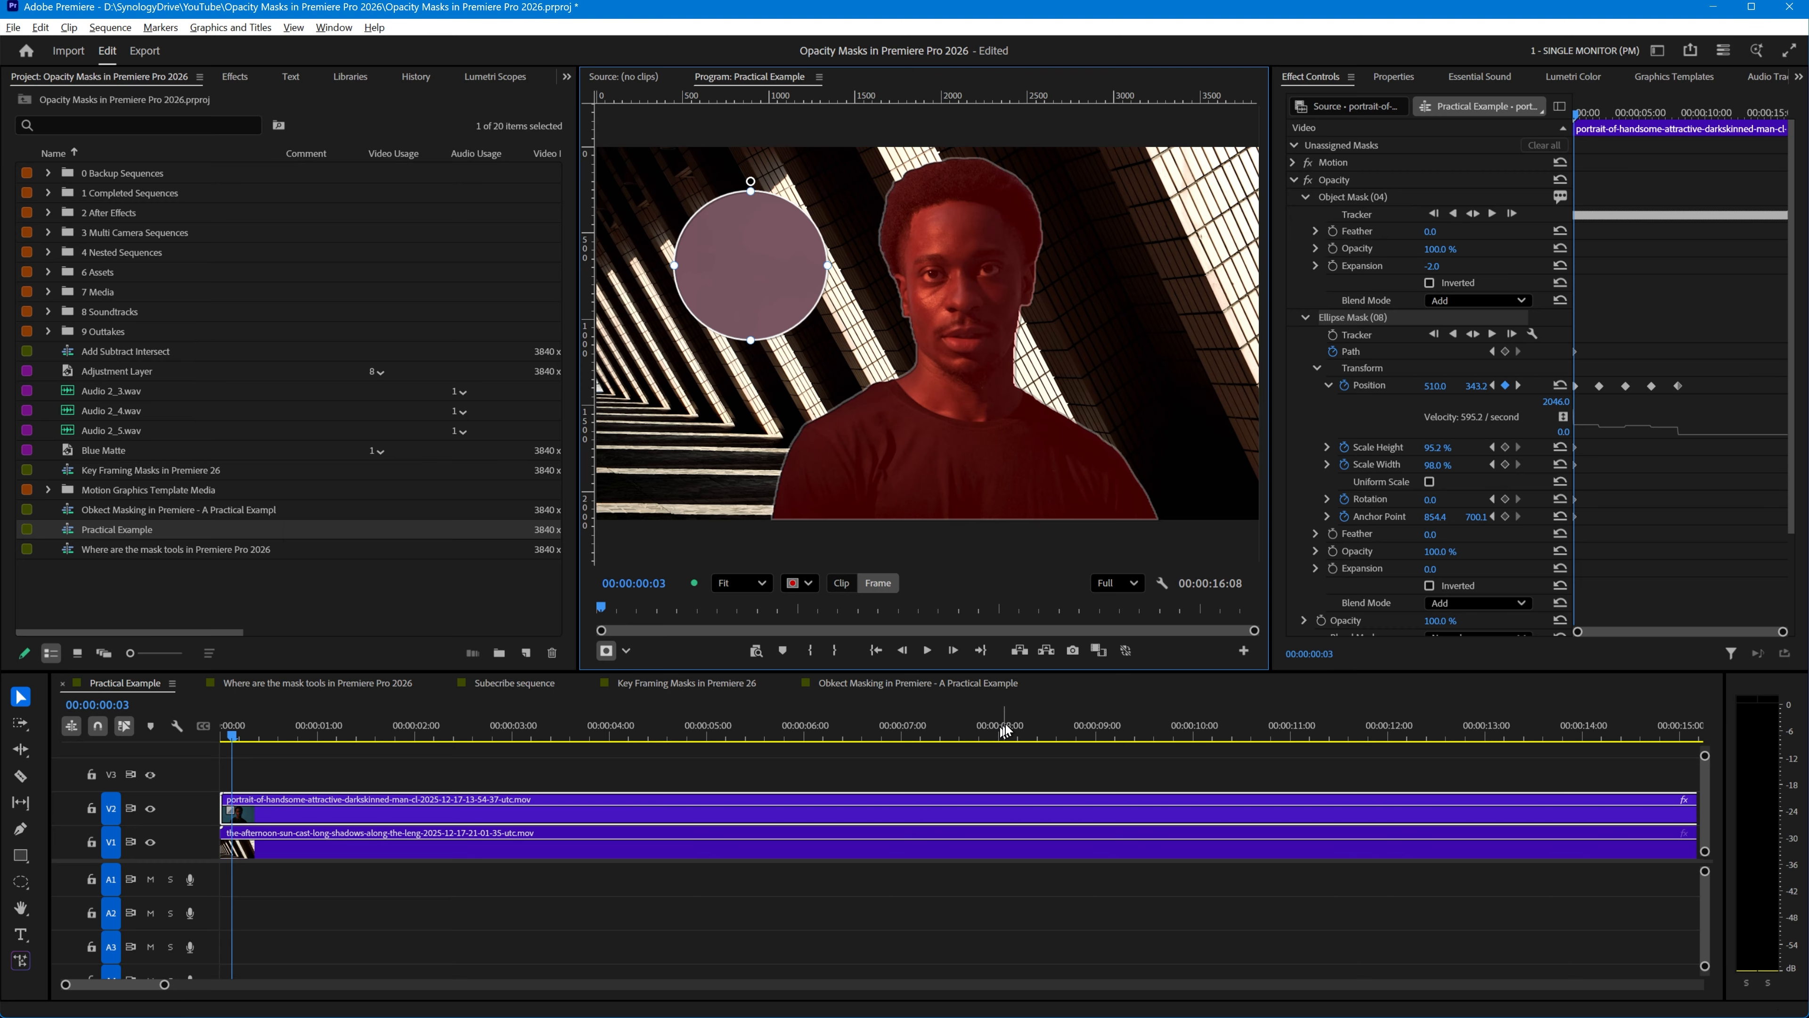
Step: Keyframe the ellipse mask at the picture's upper right at 00:00:10:00 and at its upper left at 00:00:12:12
{"action": "left_click", "coordinate": [1195, 733]}
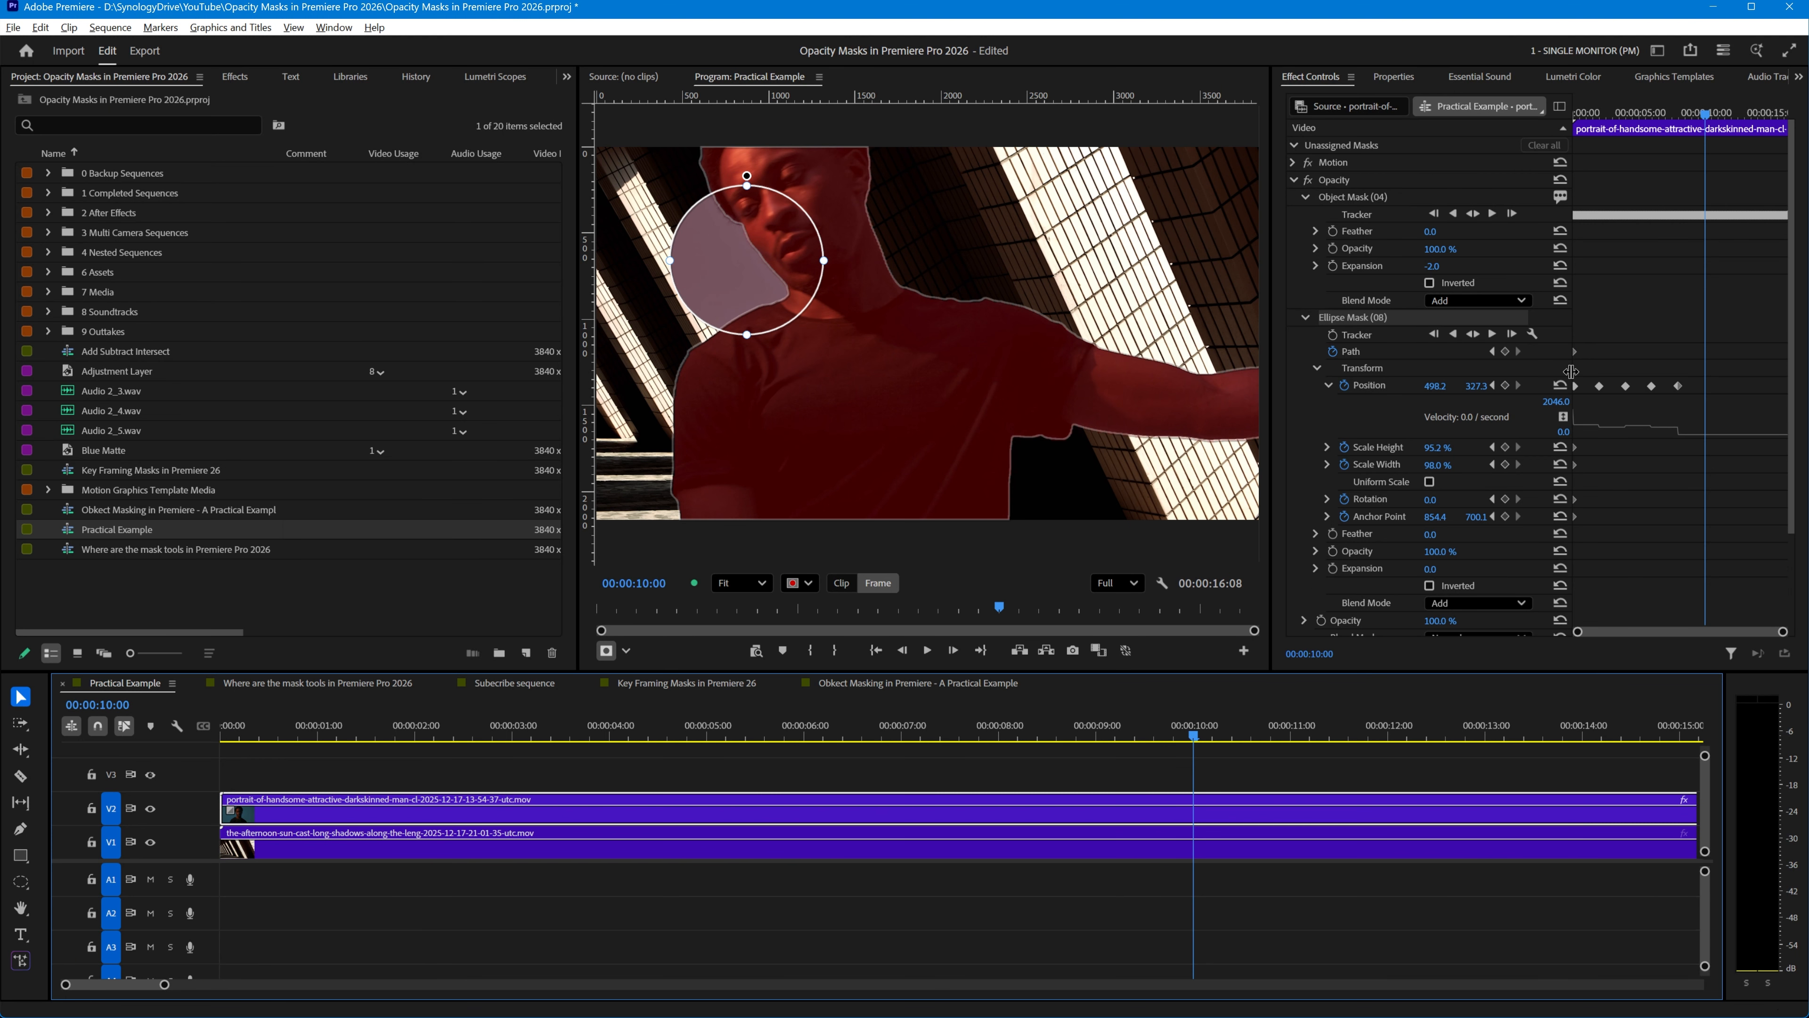
{"action": "left_click_drag", "start_coordinate": [765, 257], "coordinate": [1171, 243]}
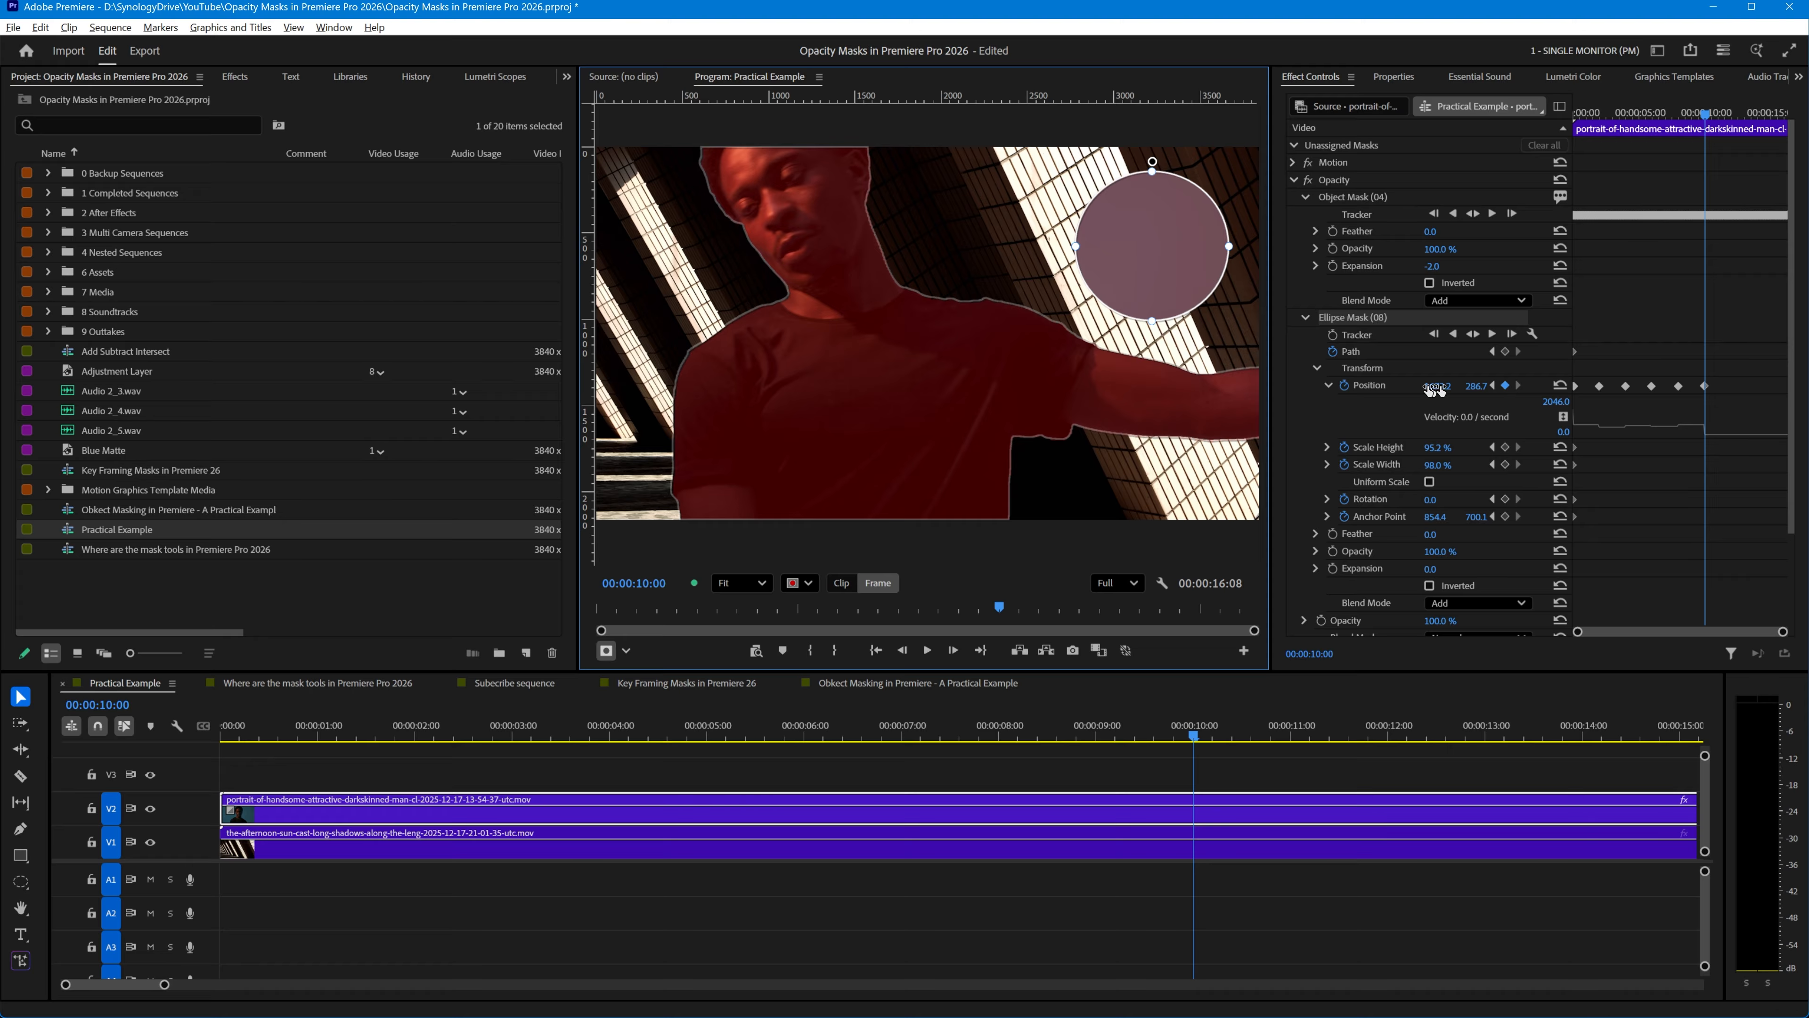
{"action": "left_click", "coordinate": [1743, 117]}
{"action": "mouse_move", "coordinate": [1439, 388]}
{"action": "left_mouse_down"}
{"action": "mouse_move", "coordinate": [1414, 390]}
{"action": "mouse_move", "coordinate": [1461, 398]}
{"action": "left_mouse_up"}
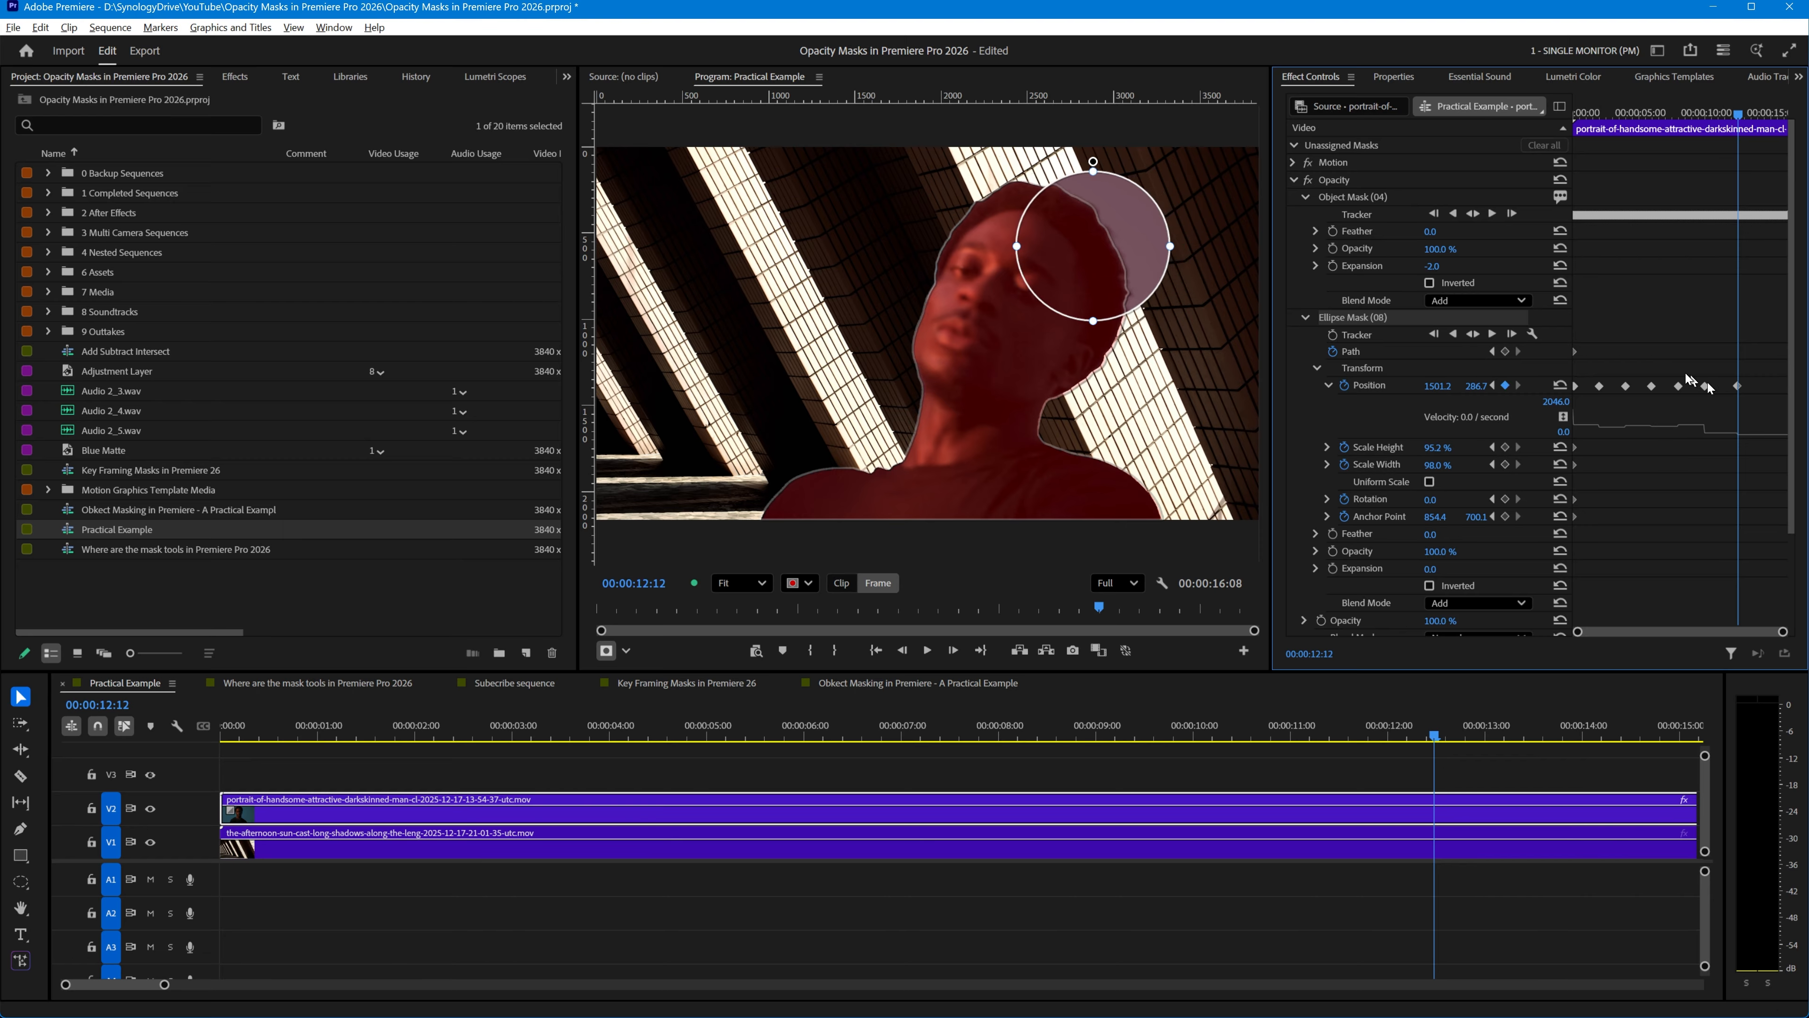
{"action": "left_click_drag", "start_coordinate": [1101, 248], "coordinate": [1116, 400]}
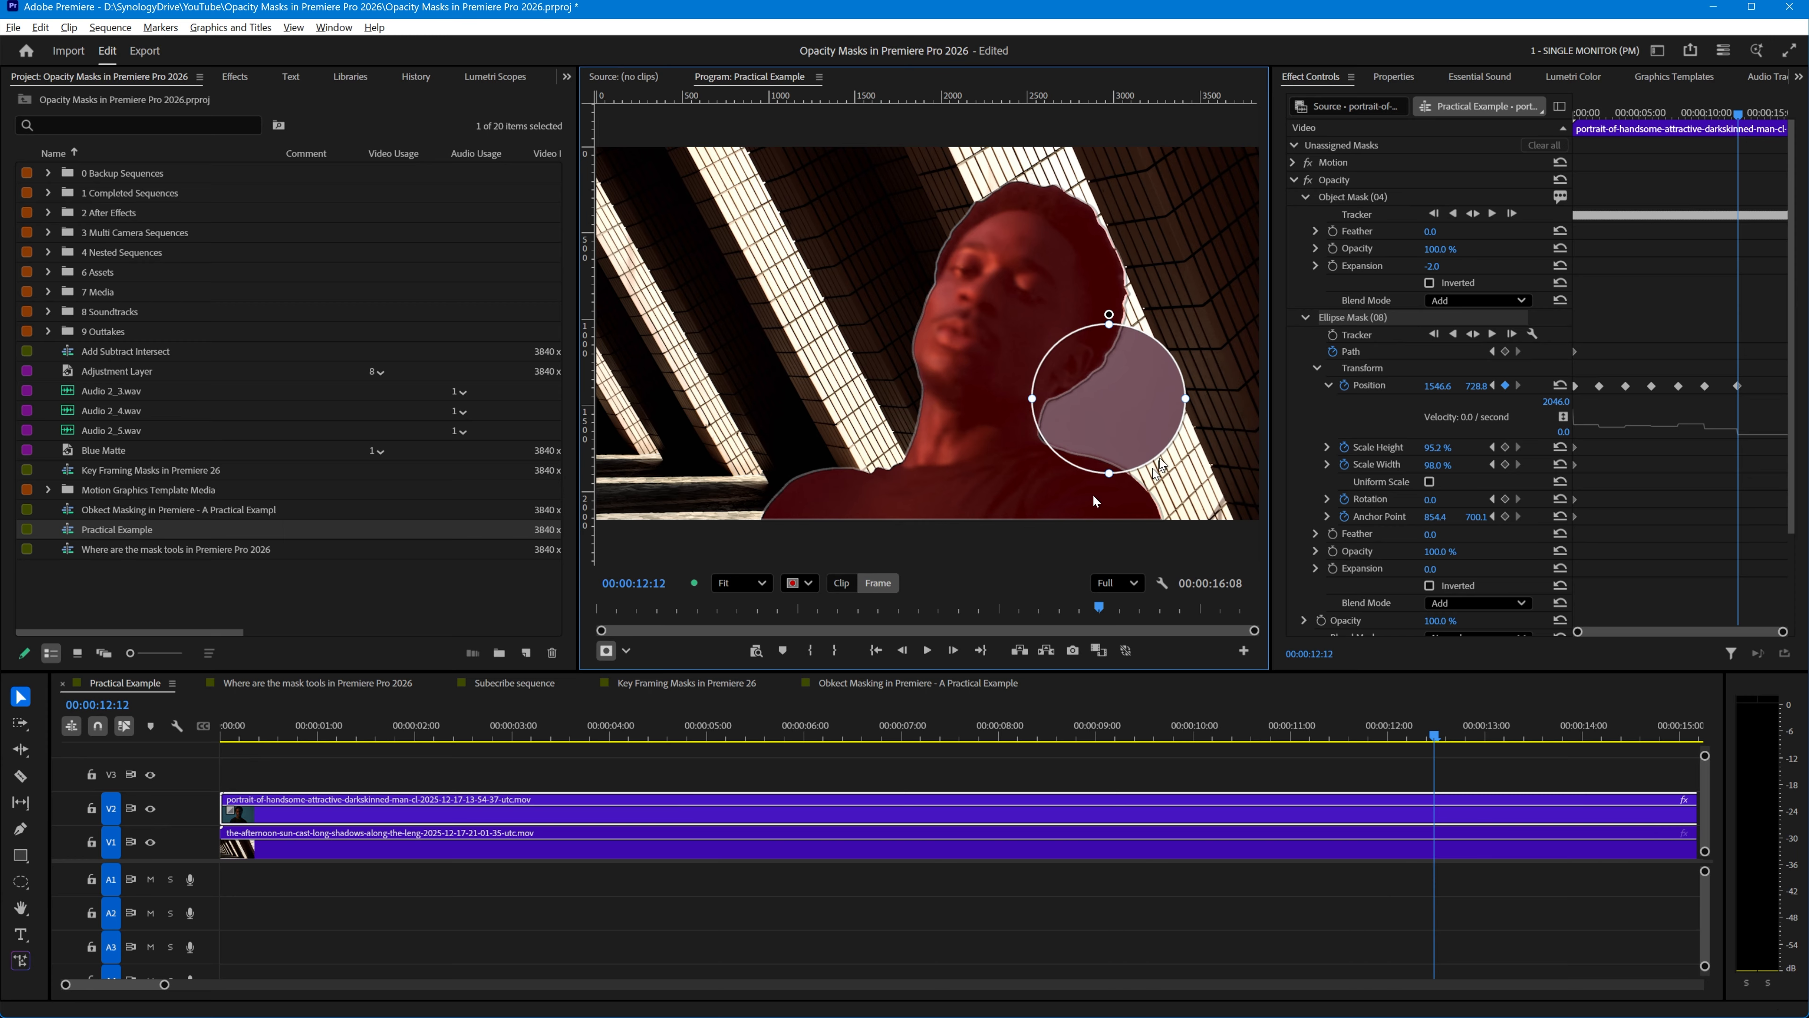
{"action": "left_click_drag", "start_coordinate": [1137, 417], "coordinate": [770, 277]}
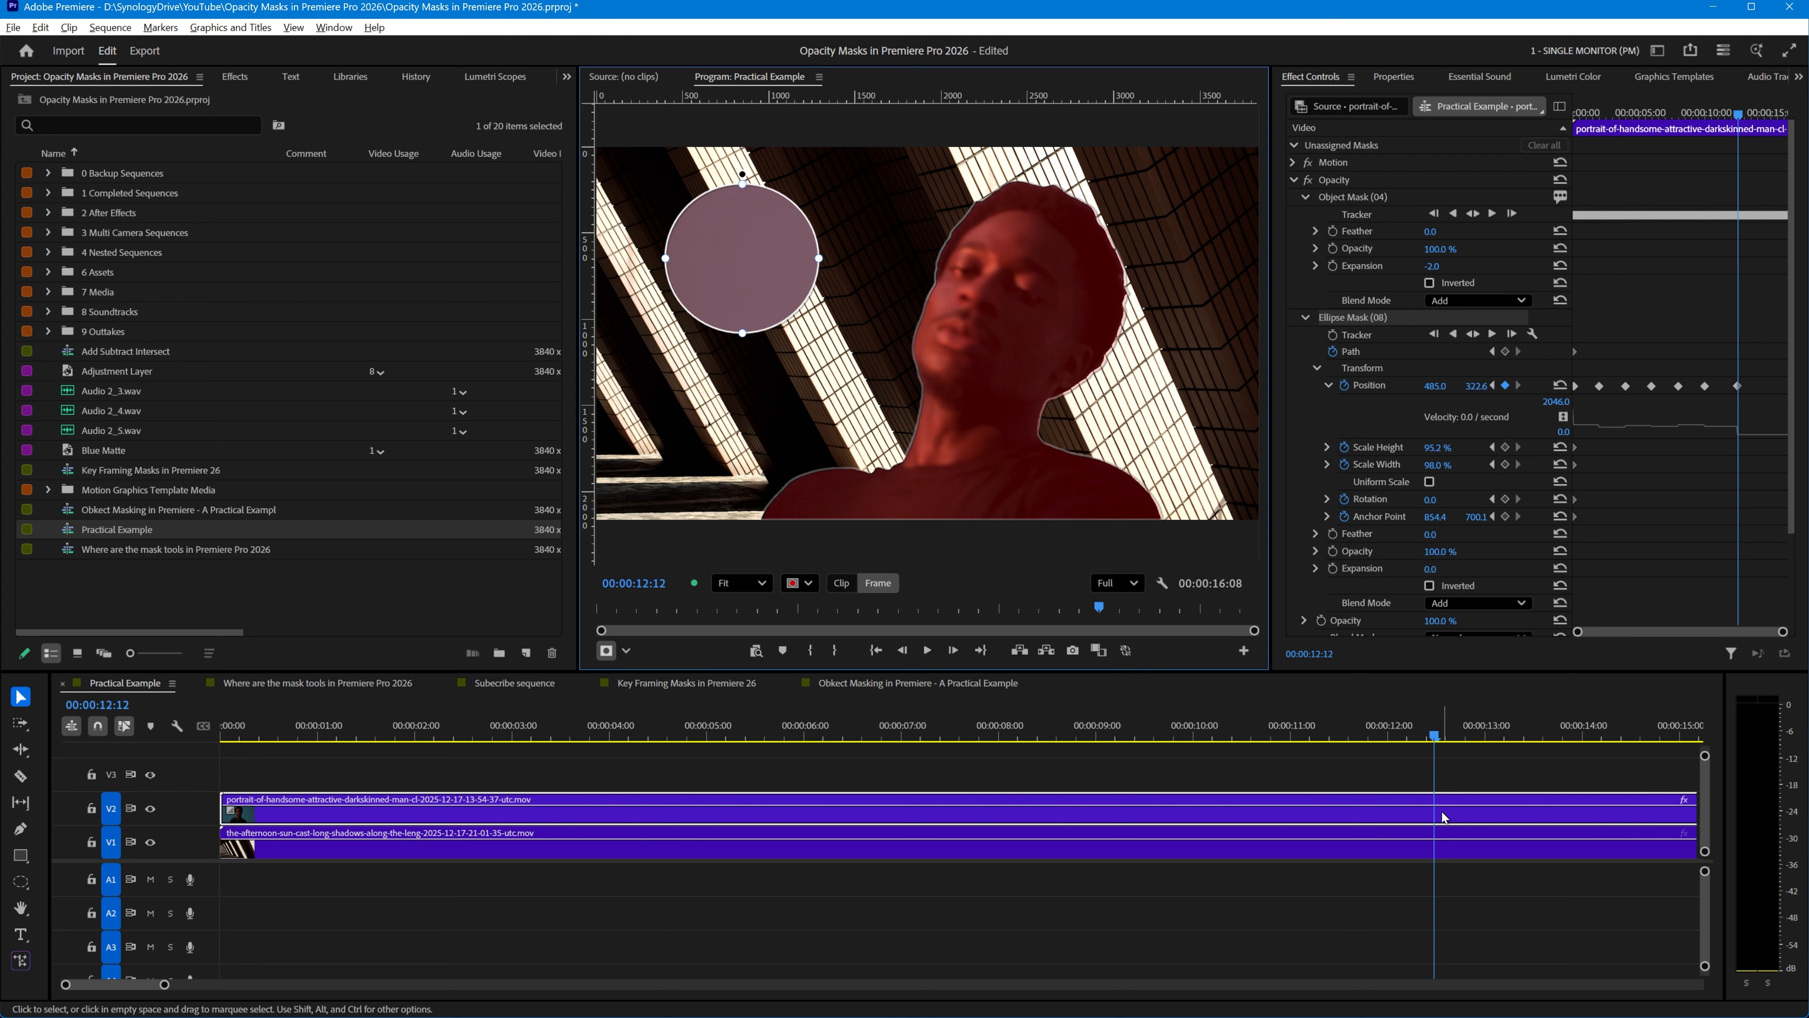
{"action": "left_click", "coordinate": [127, 749]}
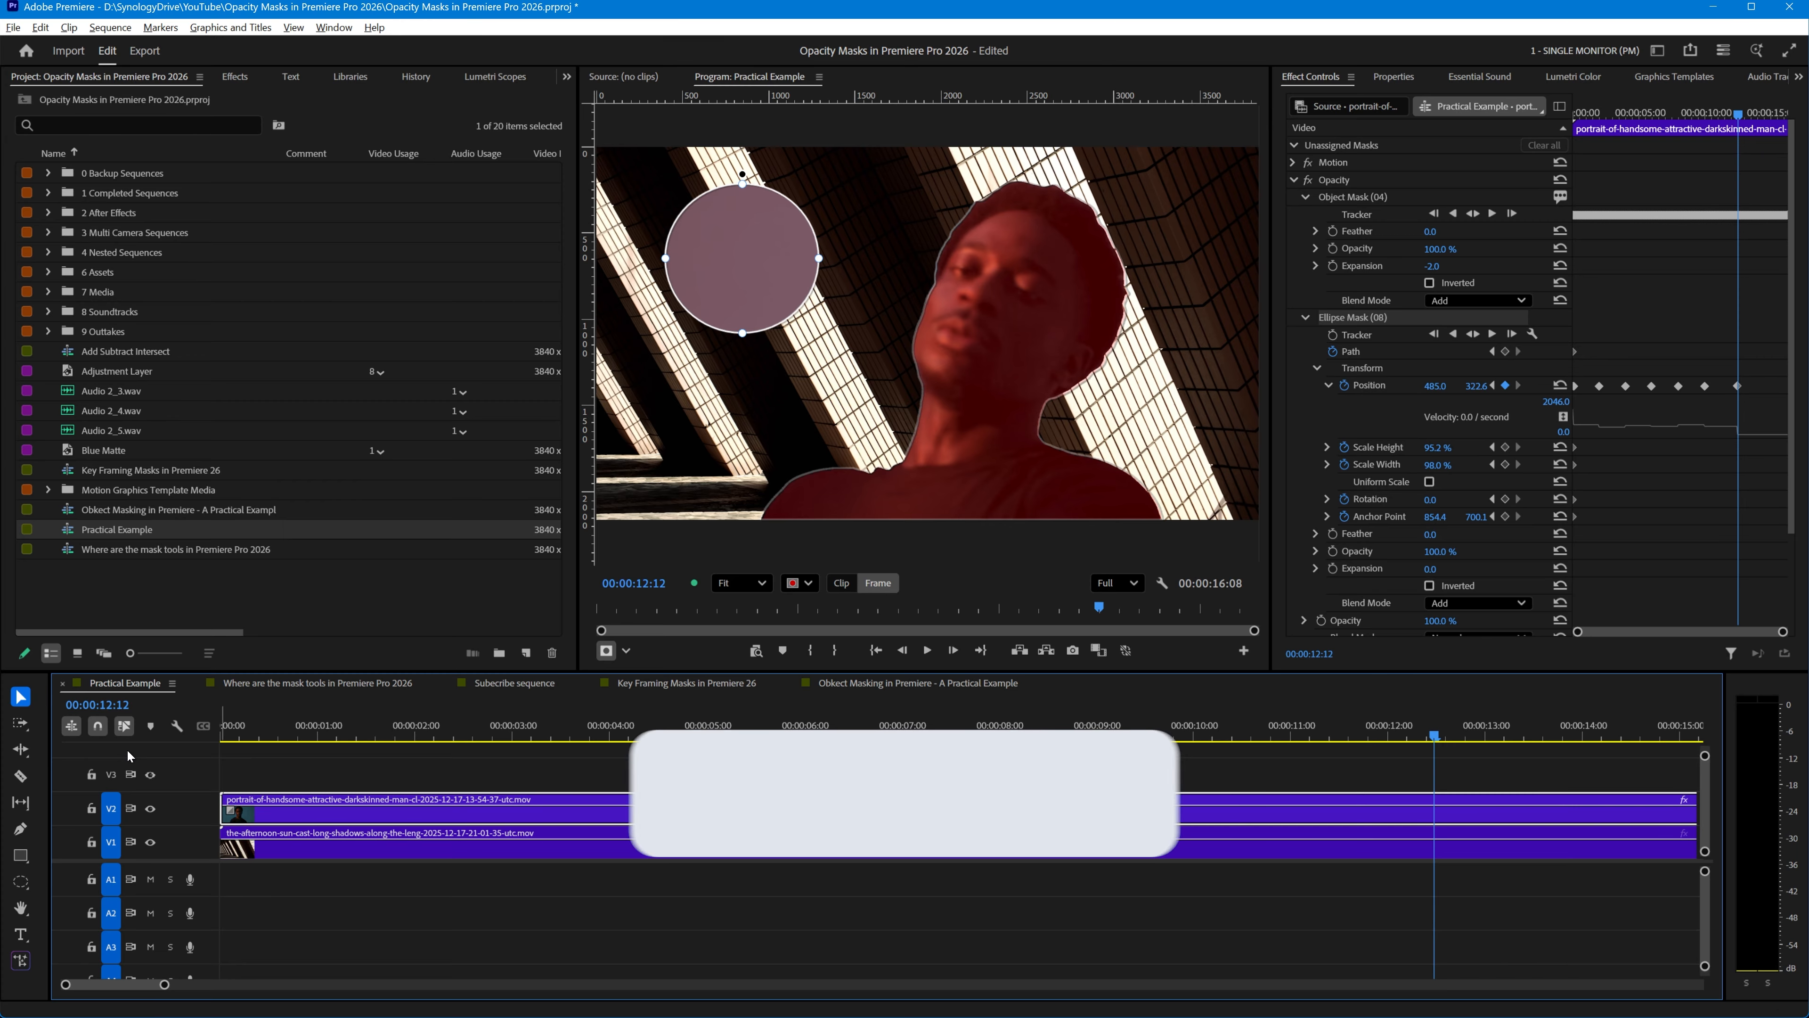